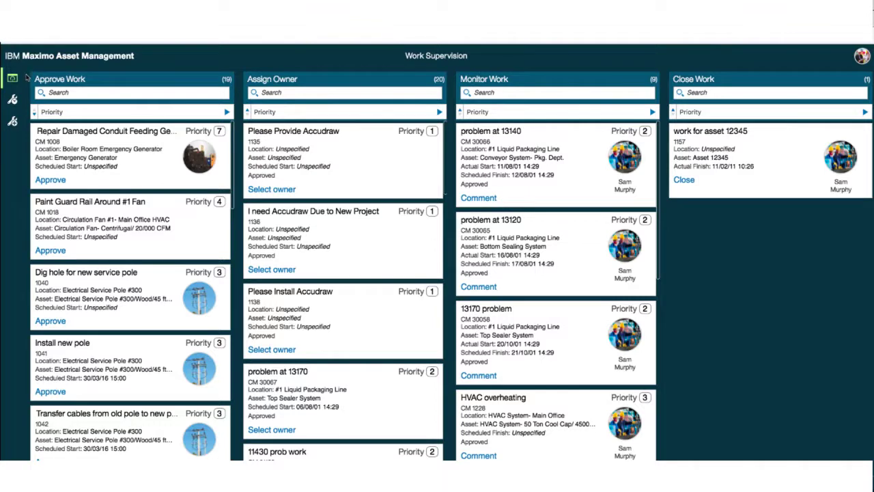
Step: Search the Approve Work queue for work order 1008 and clear the search
mouse_move(23, 81)
click(135, 91)
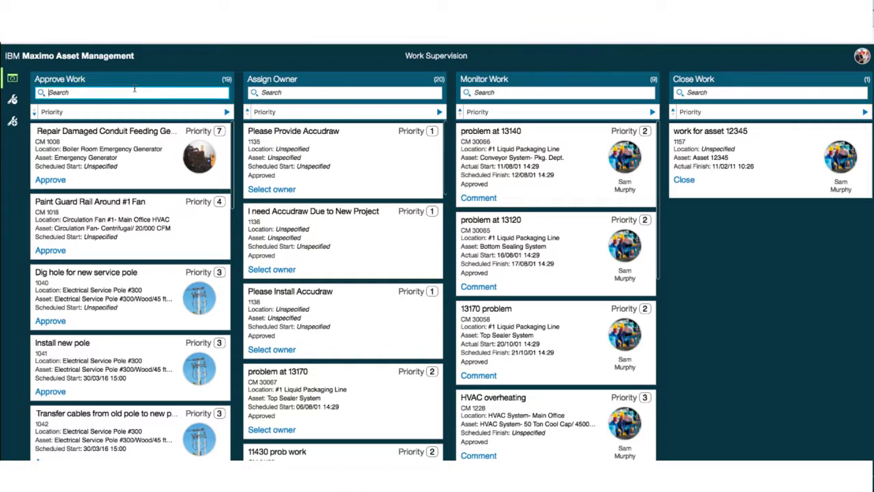
text(1008)
key(Return)
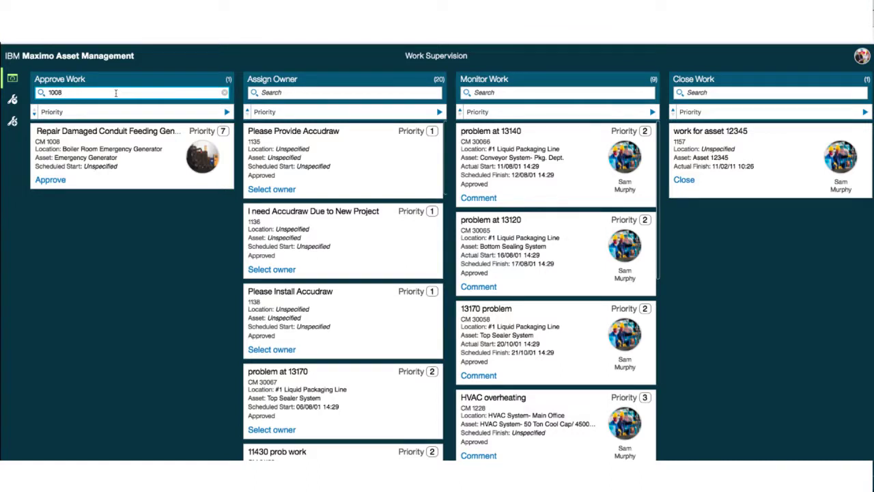
key(BackSpace)
key(BackSpace)
key(BackSpace)
key(BackSpace)
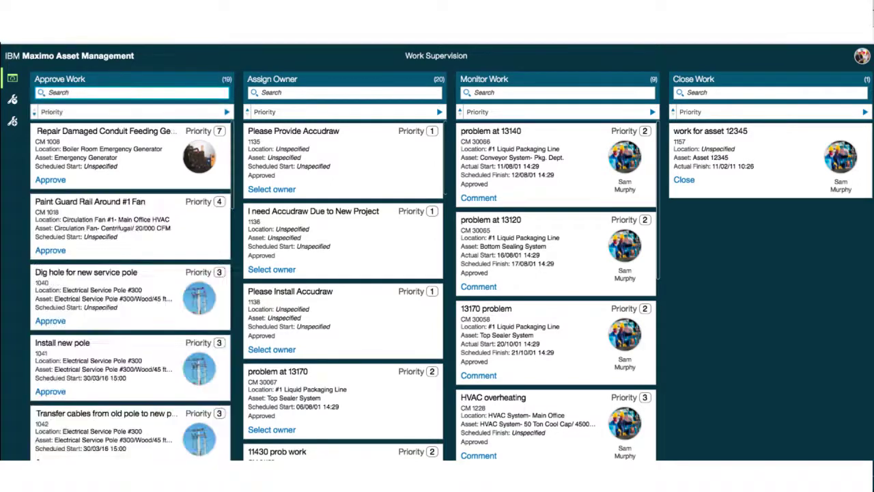
Step: View the sort fields for the Approve Work queue, reverse its priority order, and restore the descending order
click(140, 111)
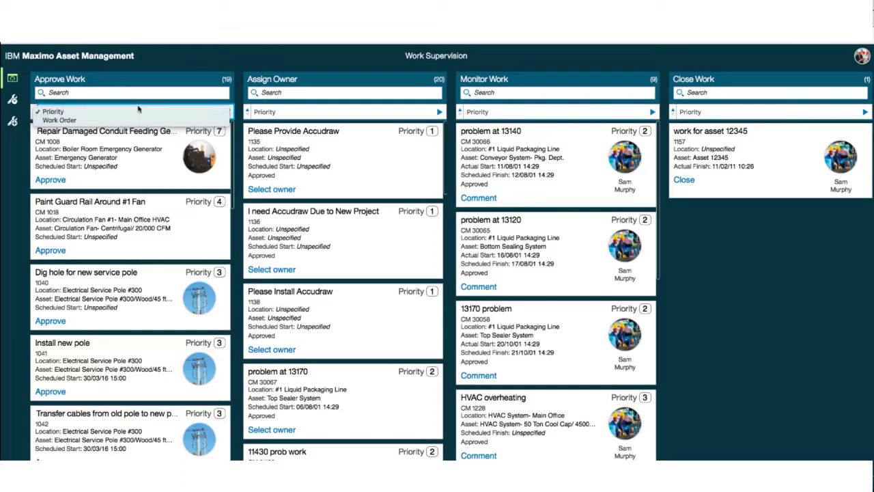
click(133, 104)
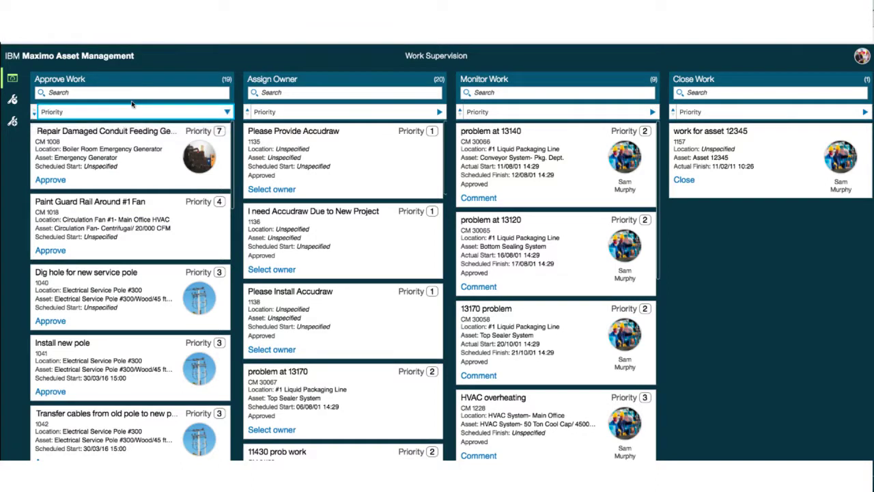
click(34, 112)
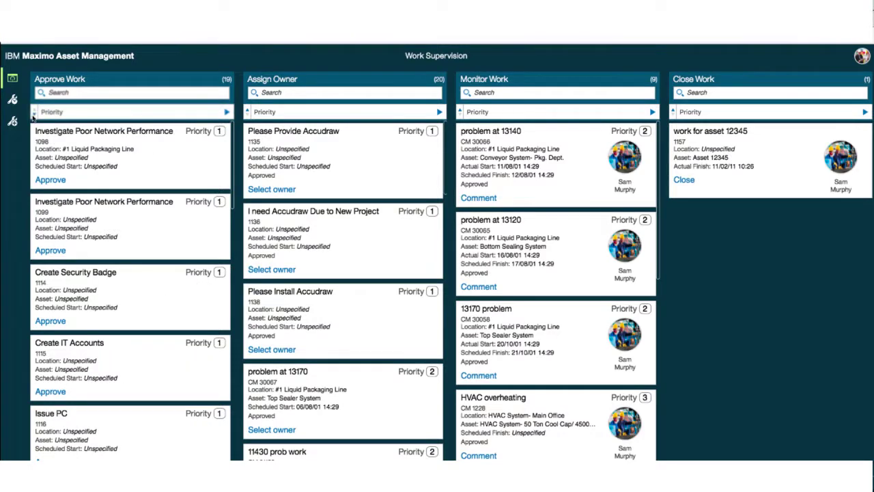
click(33, 117)
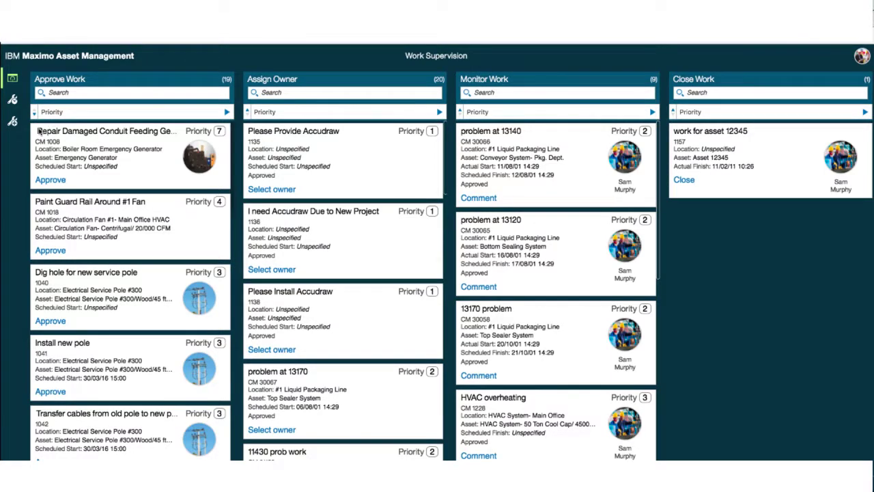
Step: Select the first three work orders in Approve Work and view the bulk action offered for the selection
mouse_move(37, 131)
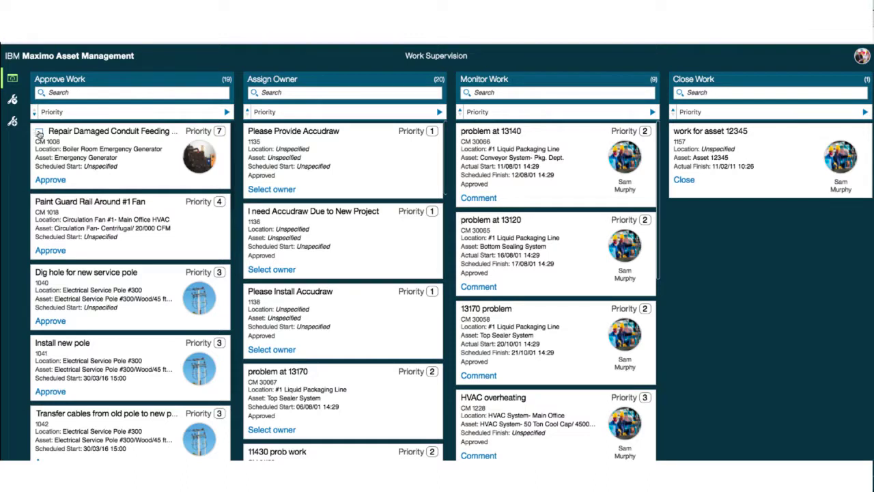
click(39, 133)
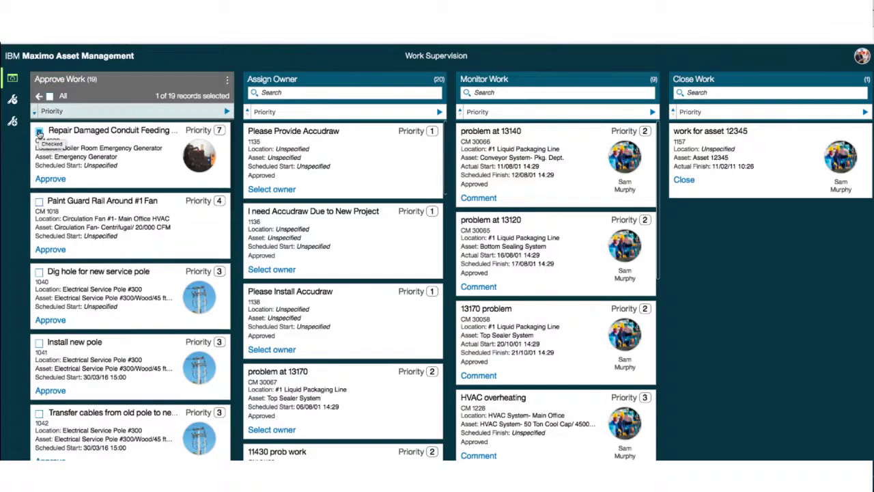
click(39, 203)
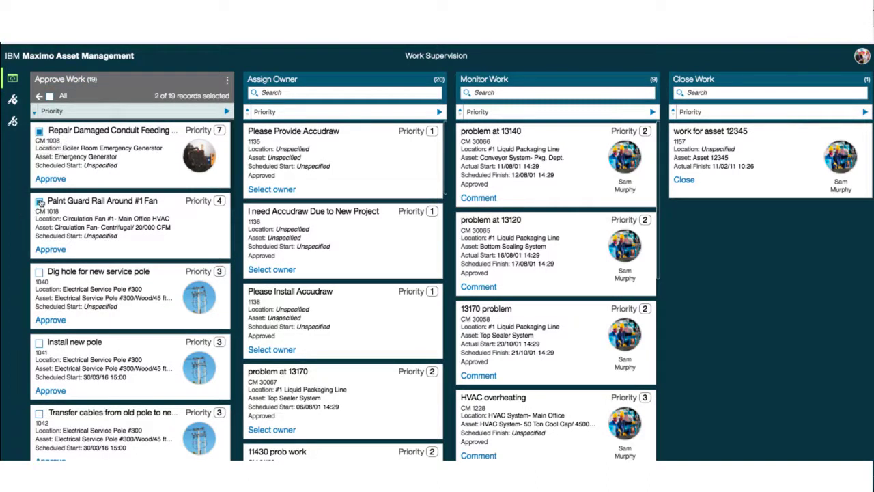
click(40, 272)
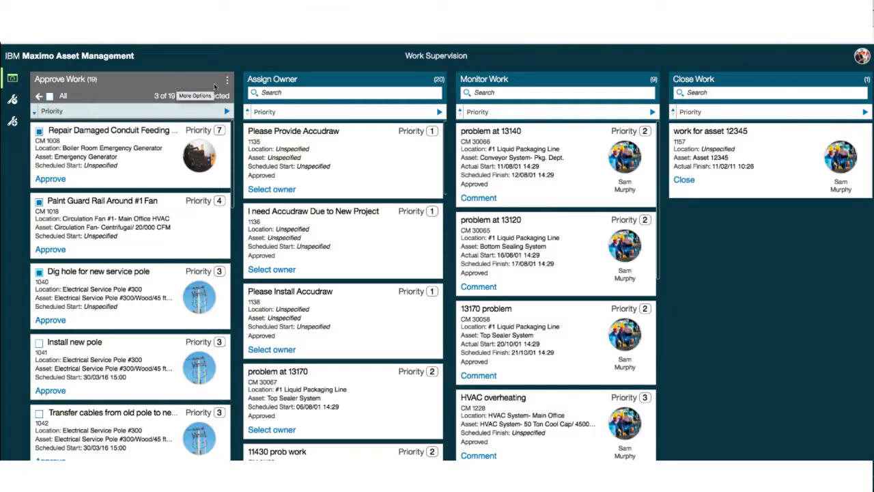
click(226, 82)
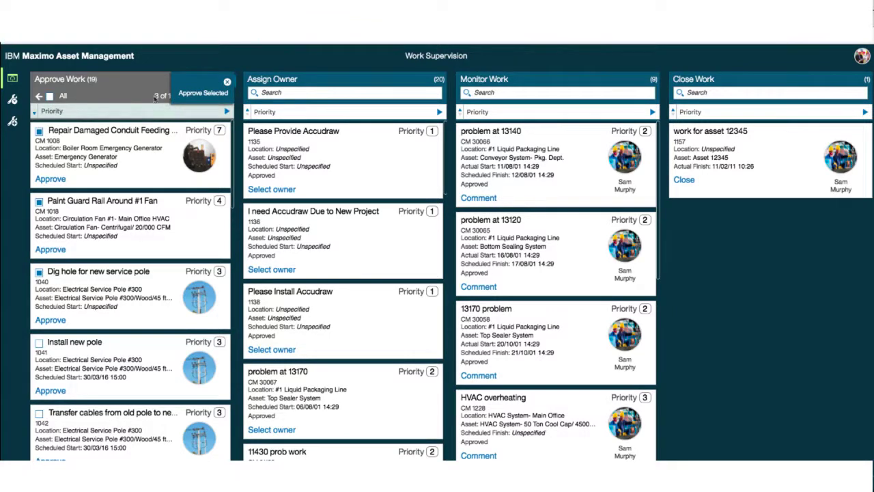
click(227, 82)
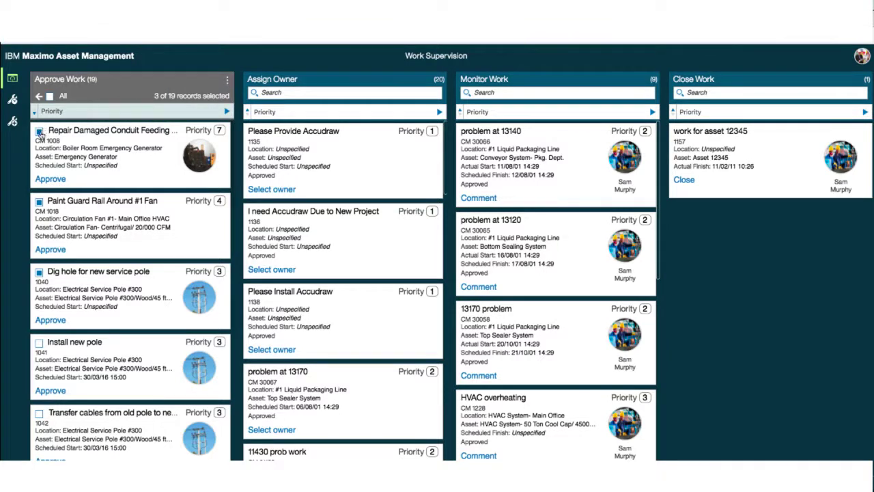
Step: Deselect the three chosen work orders in the Approve Work queue
click(39, 131)
click(39, 201)
click(39, 272)
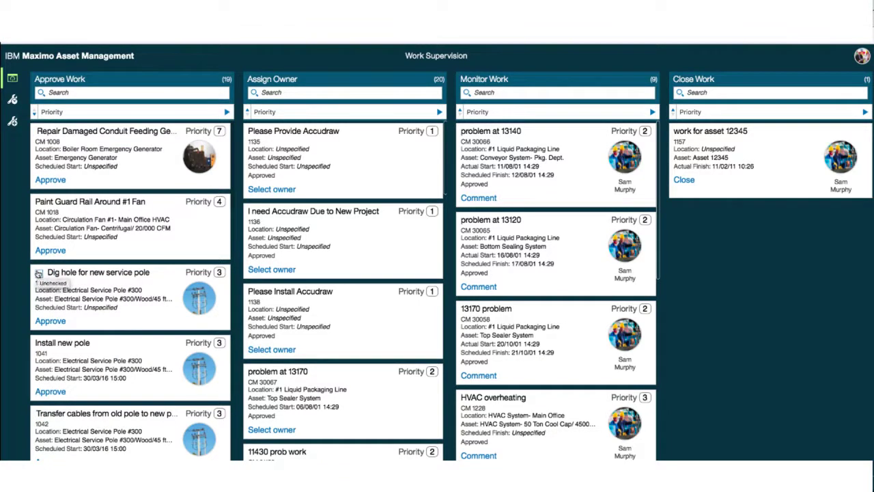
Step: View the account options behind the user's profile picture and close them
click(859, 60)
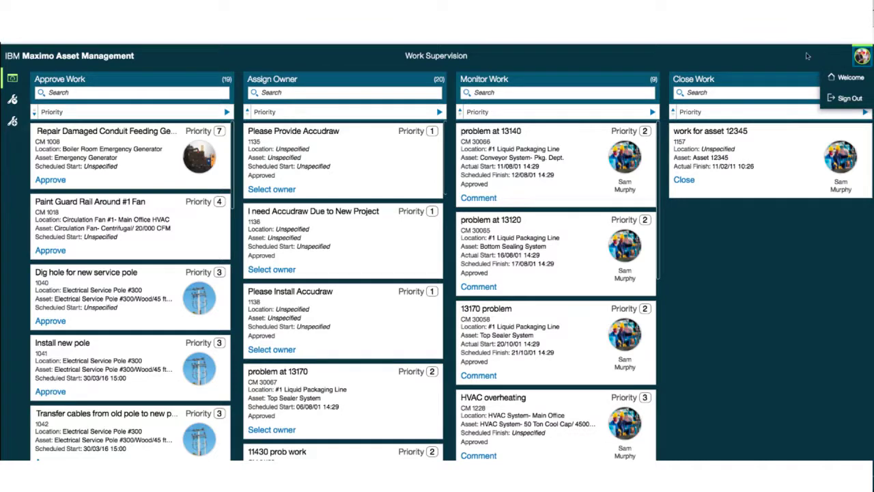
click(584, 58)
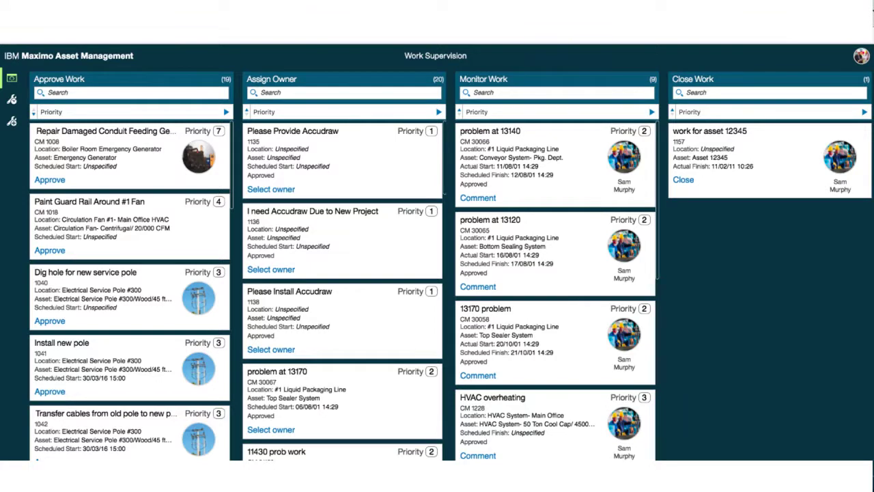
Step: Open the browser's developer tools and switch the emulated device from iPad Pro to iPhone 6 Plus
click(864, 34)
mouse_move(805, 148)
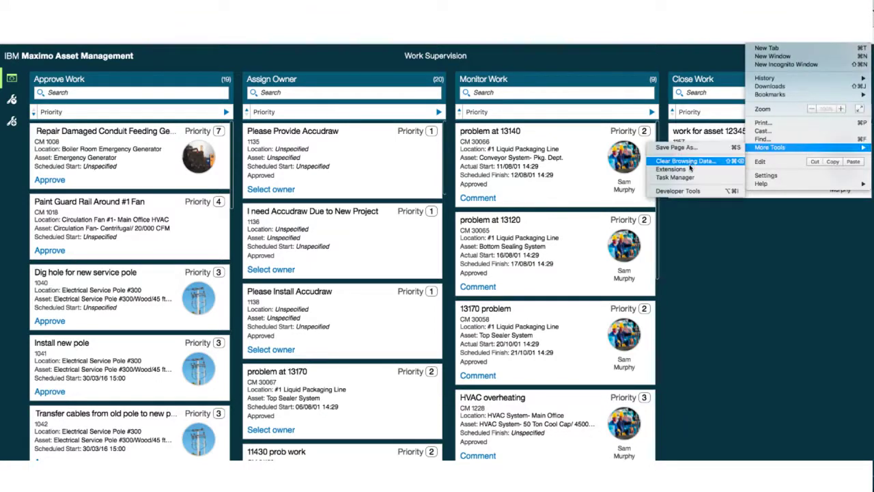
click(688, 191)
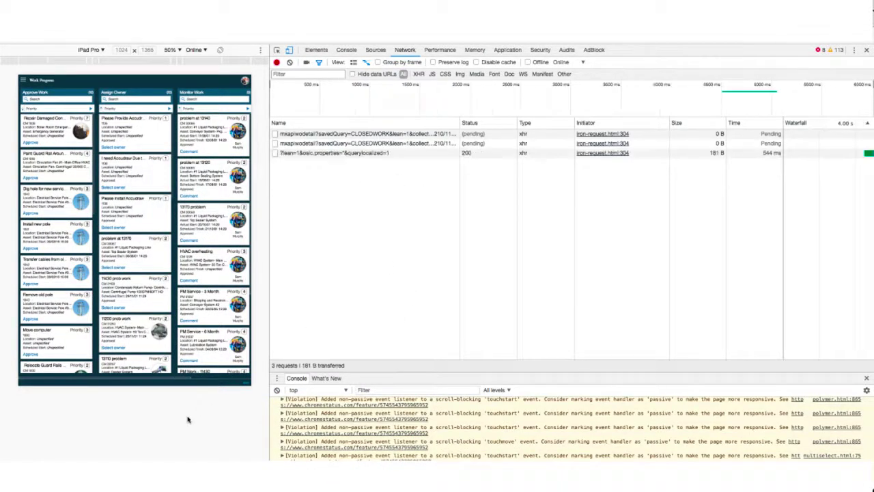
mouse_move(189, 349)
mouse_down()
mouse_move(104, 344)
mouse_move(186, 362)
mouse_up()
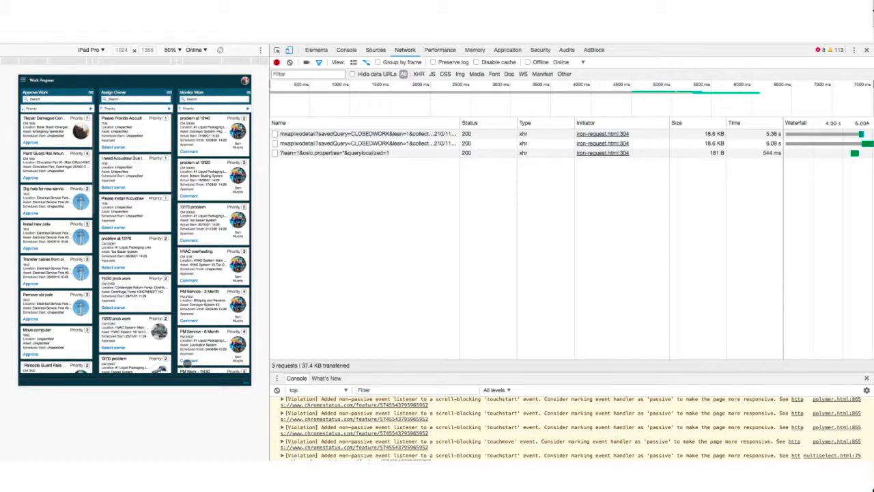
click(101, 51)
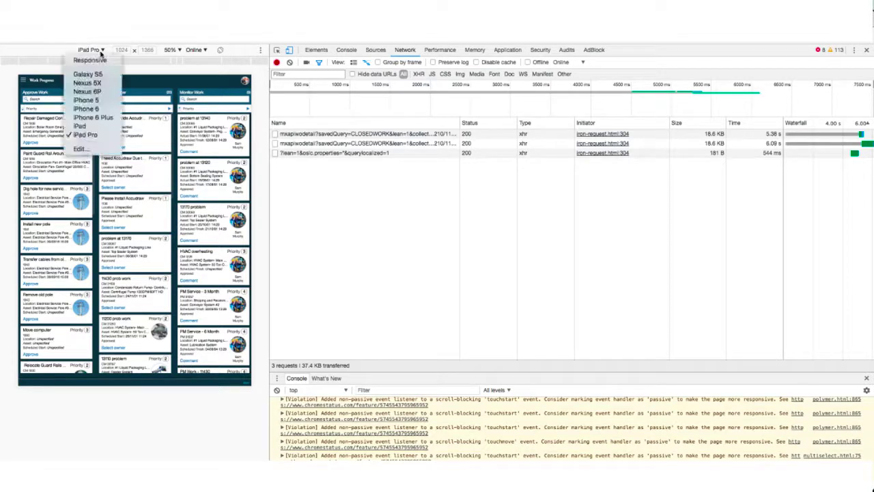
click(96, 117)
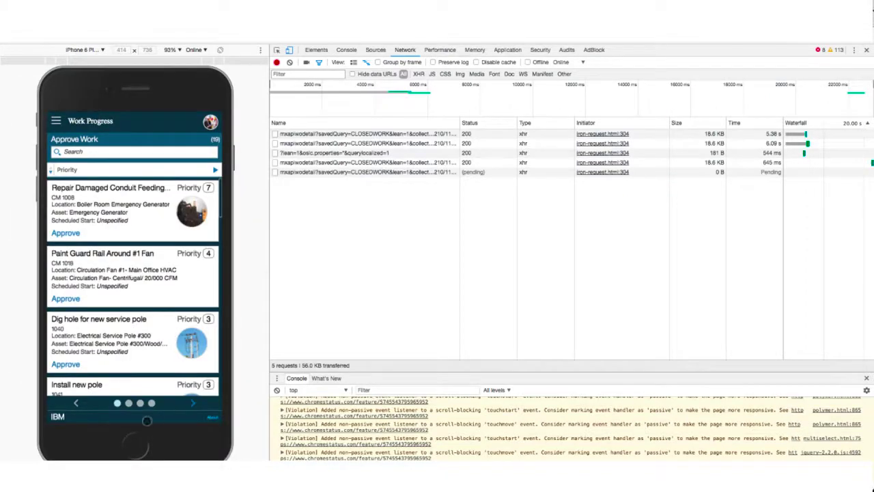
Step: Page through the phone layout from Approve Work to Close Work and return to the first queue
click(190, 403)
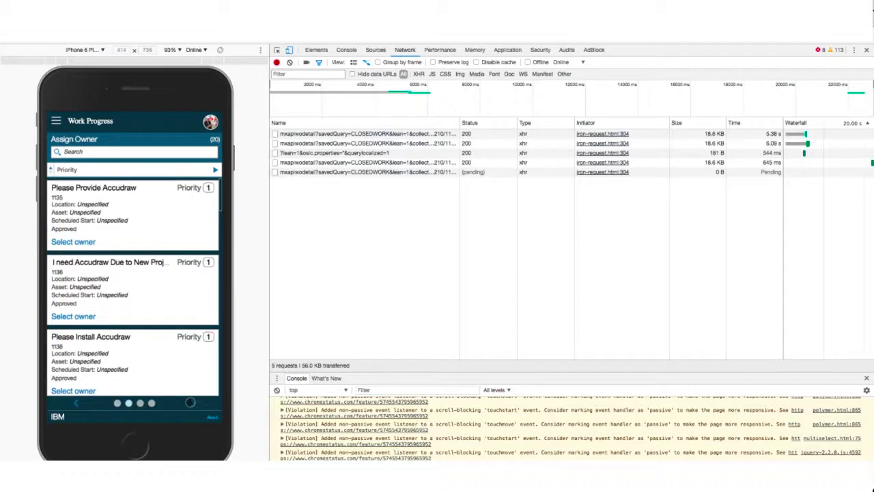
click(190, 403)
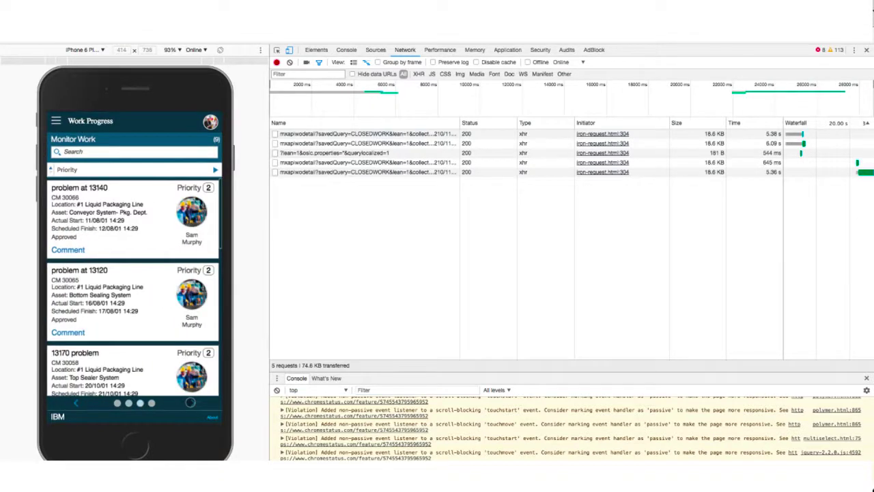
click(191, 403)
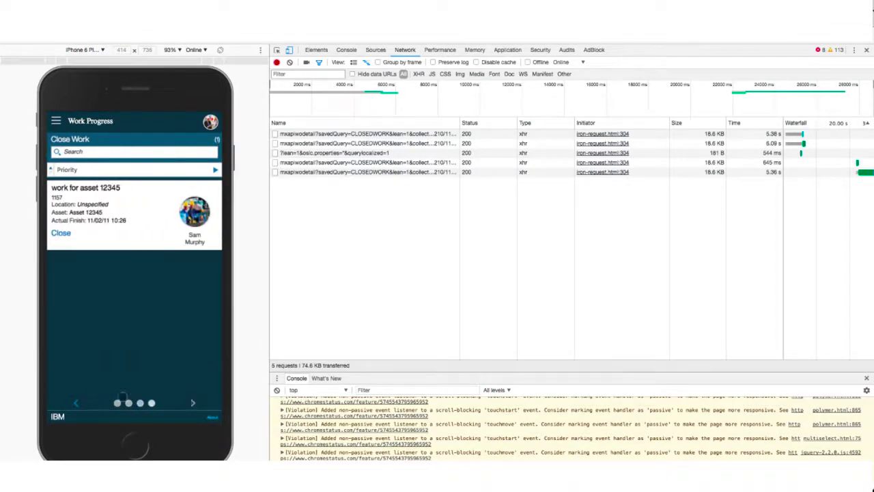
click(75, 403)
click(76, 403)
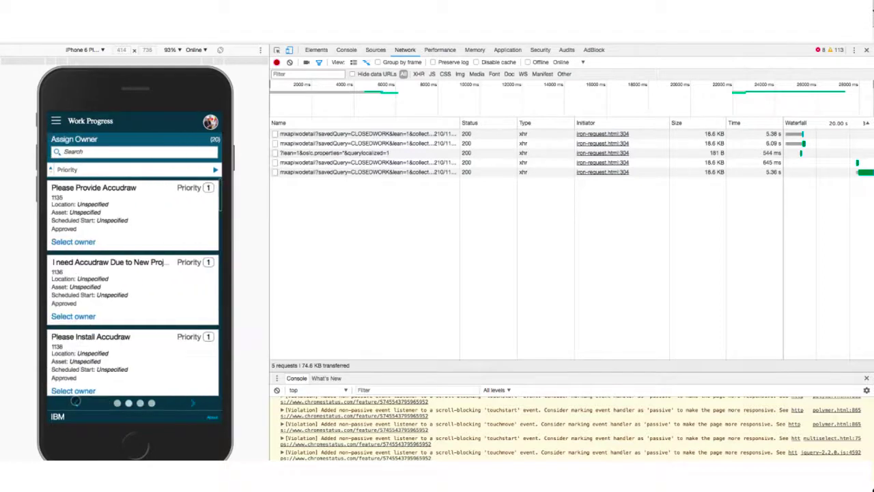
click(76, 403)
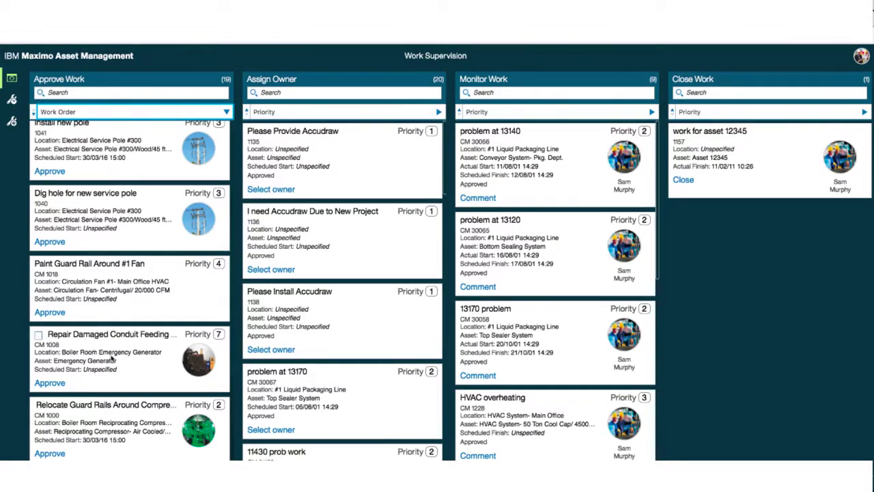
Step: Open the details of work order CM 1008, browse the neighbouring work orders, and return to CM 1008
click(111, 358)
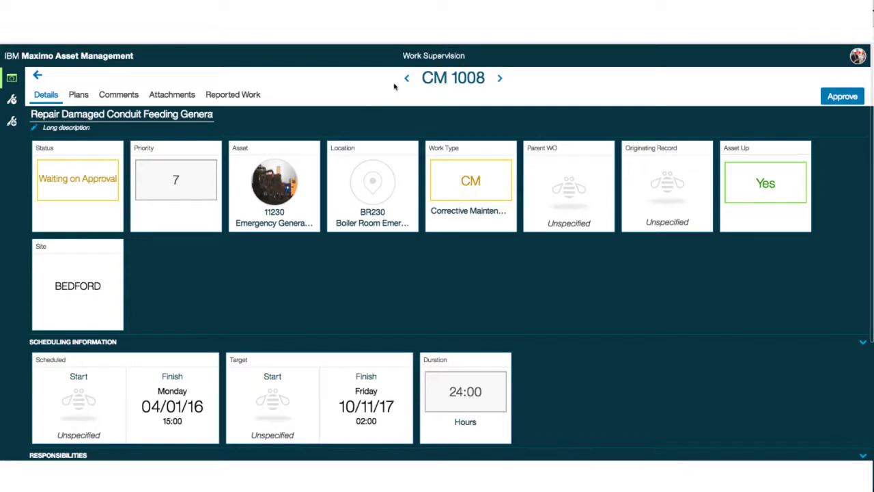
click(503, 82)
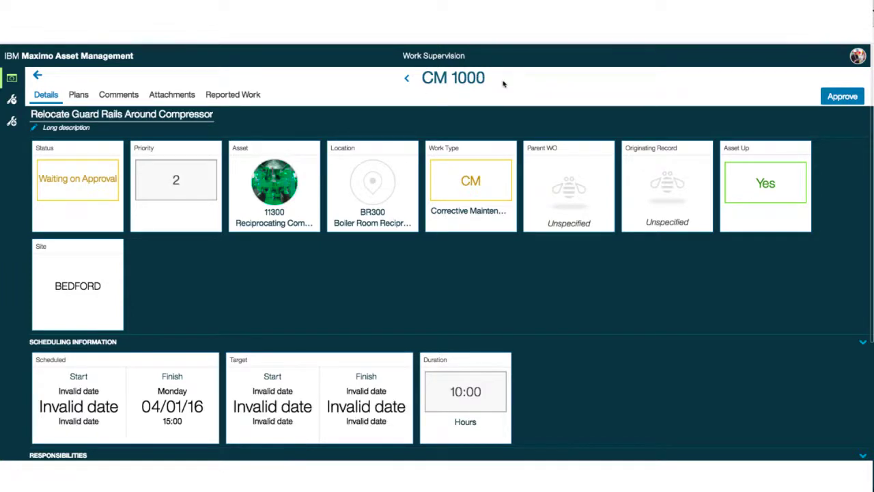
click(408, 80)
click(408, 80)
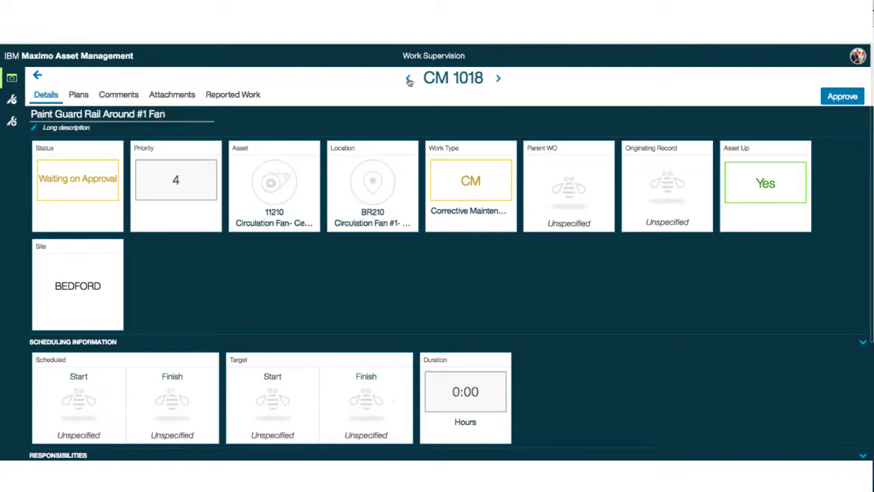
click(499, 80)
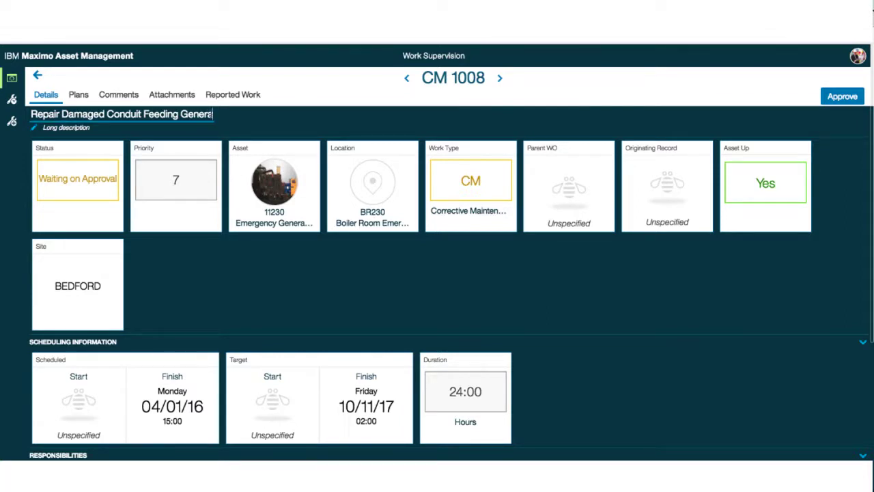
Step: Extend the description of work order CM 1008 so that it ends in "Generator enter mor"
text(tor)
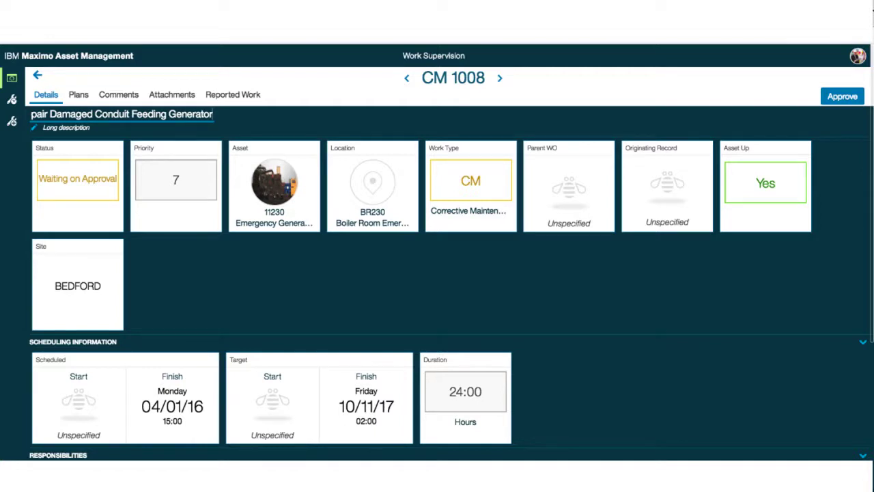
text(enter mor)
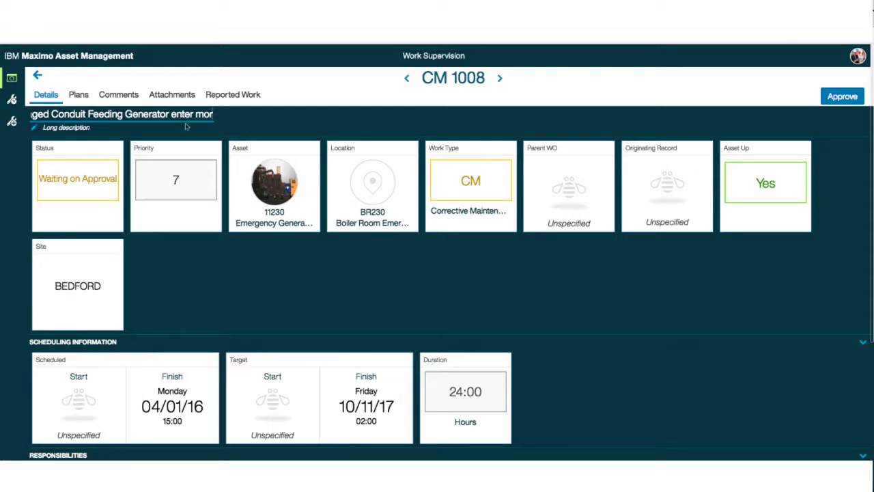
click(163, 130)
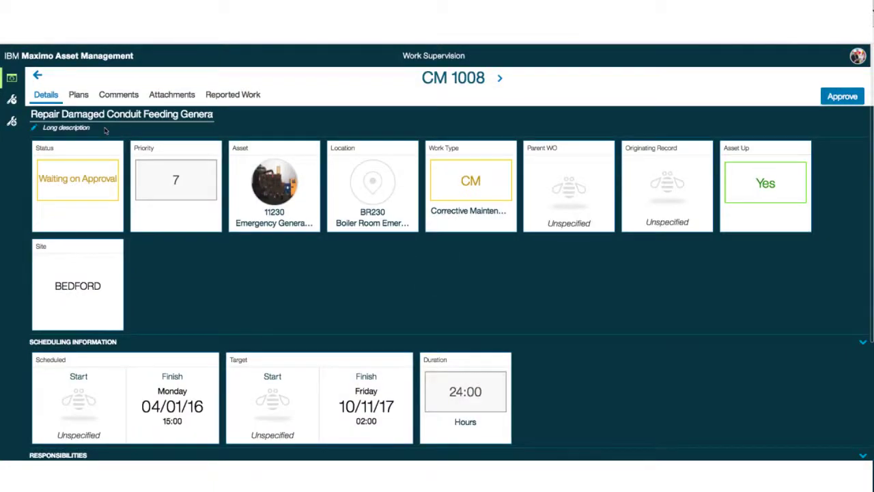
Step: Add the long description "Enter a long description here etc etc." to work order CM 1008
click(34, 129)
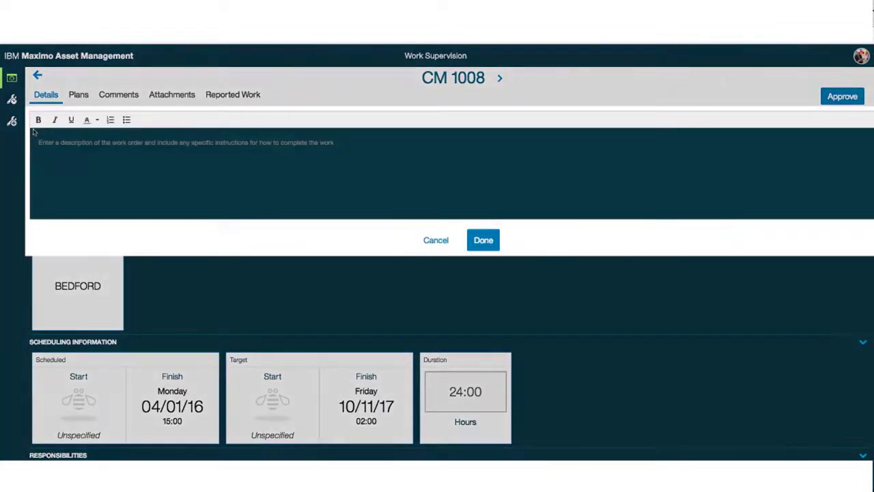
click(126, 145)
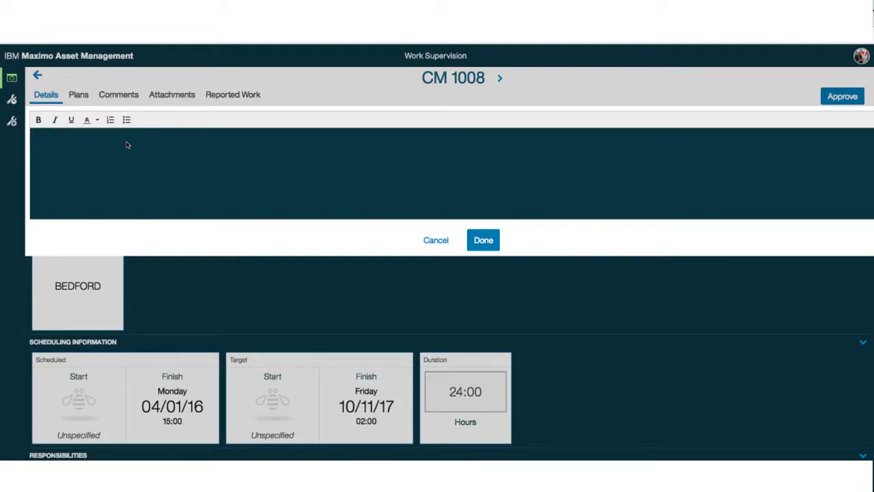
text(Enter a long description here etc etc)
click(482, 236)
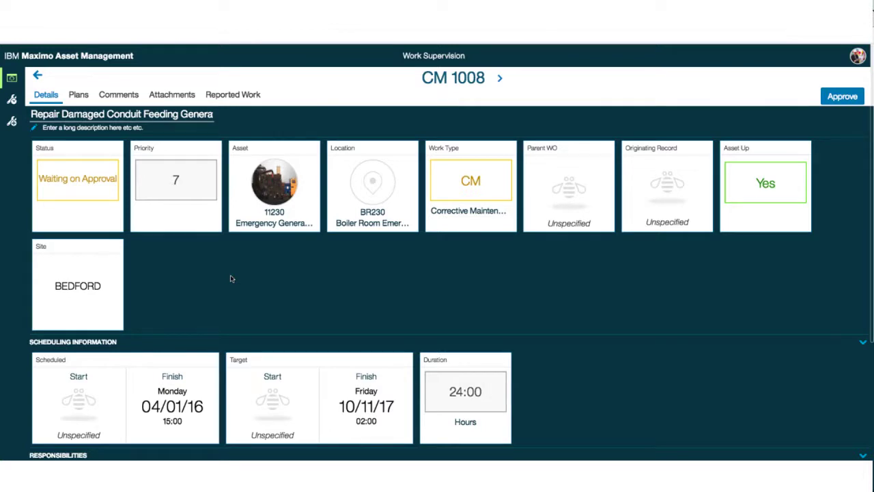
Step: View the status options available for work order CM 1008 and cancel the status edit
mouse_move(106, 203)
click(118, 148)
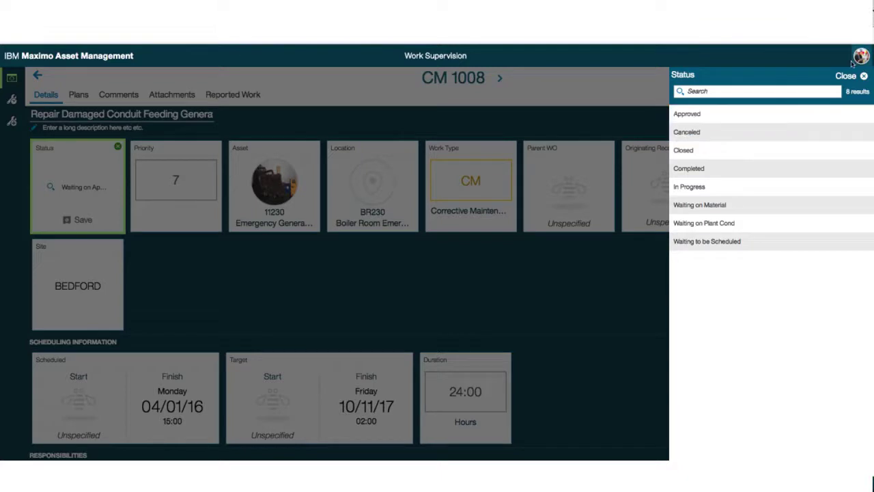
click(846, 76)
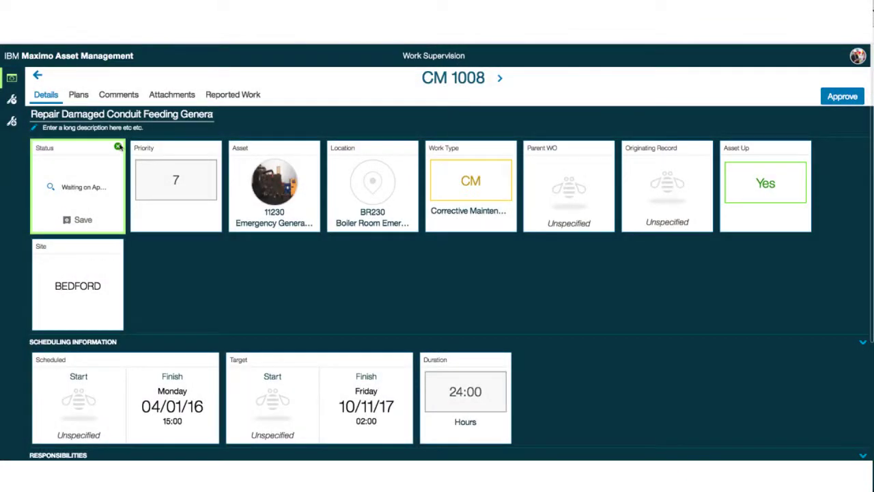
click(118, 147)
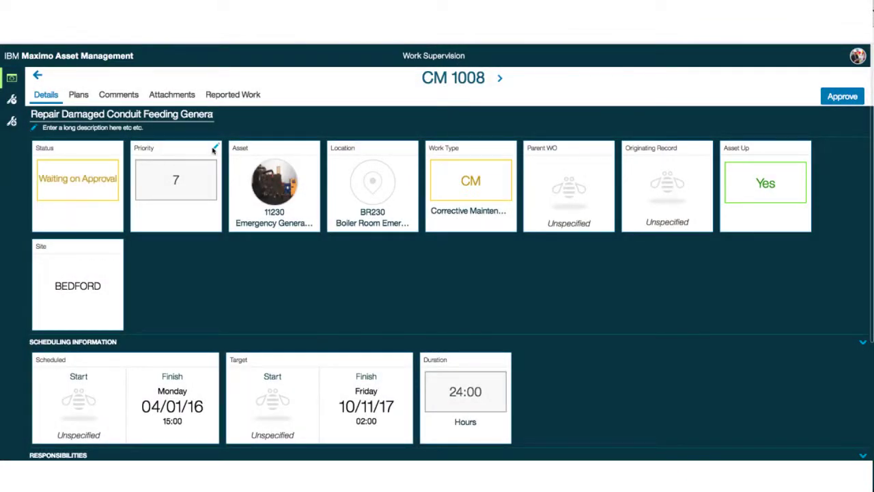
Step: Set the priority of work order CM 1008 to 1 and save it
click(214, 149)
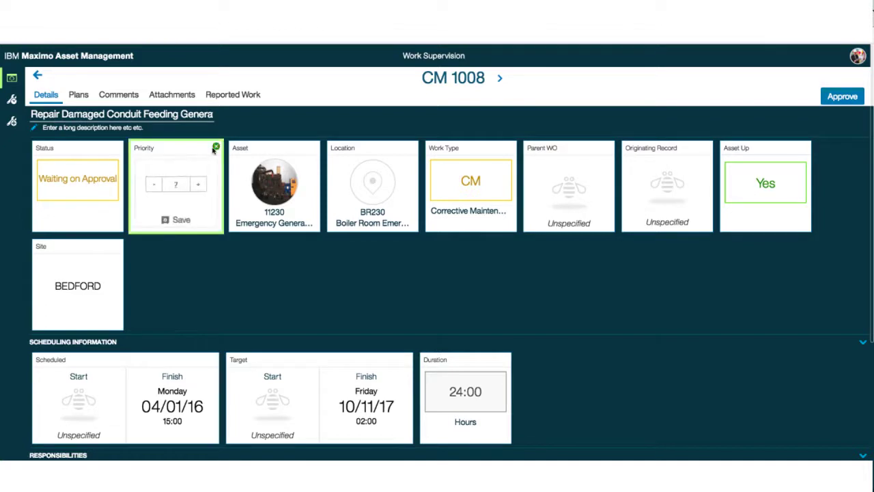
click(198, 185)
click(151, 188)
click(151, 188)
click(151, 188)
click(151, 187)
click(151, 182)
click(179, 220)
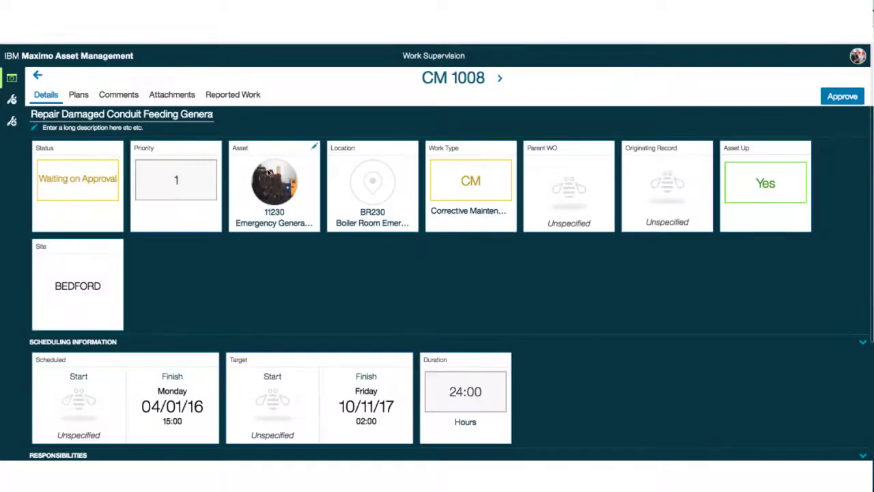
Step: Search for "hvac" in the work order's Asset field, view the full asset list, and close it
click(314, 147)
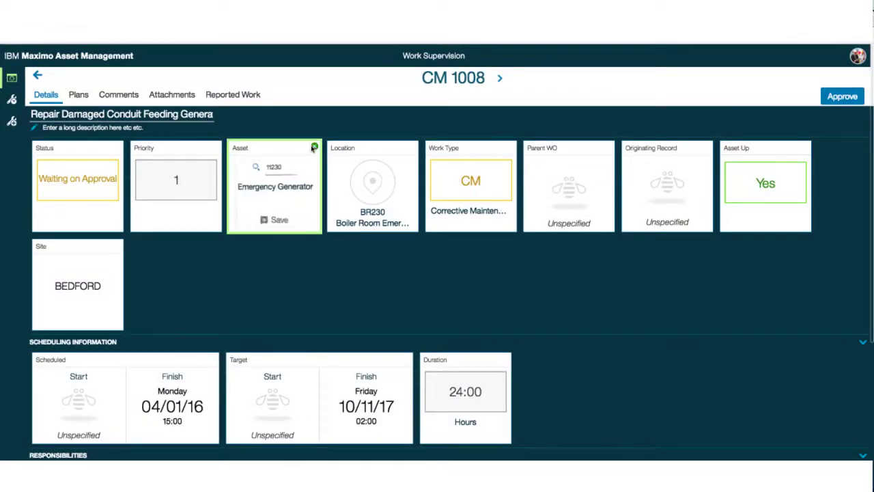
double_click(269, 167)
text(hvac)
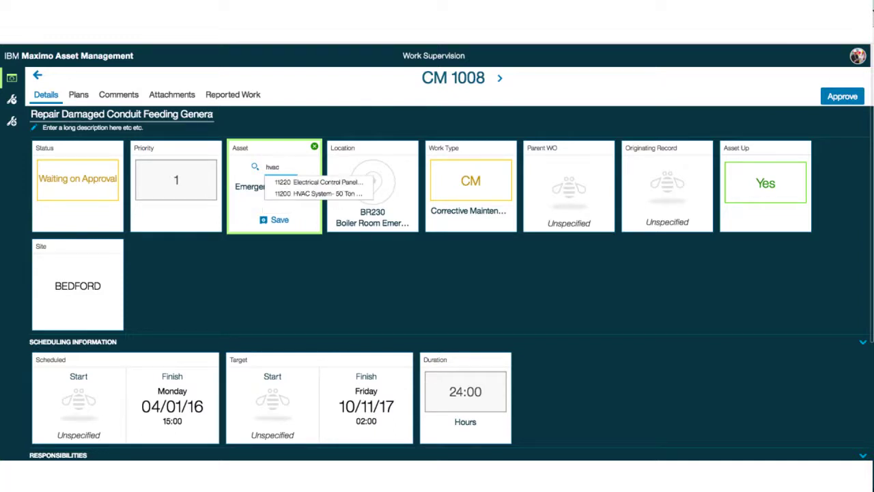
click(254, 167)
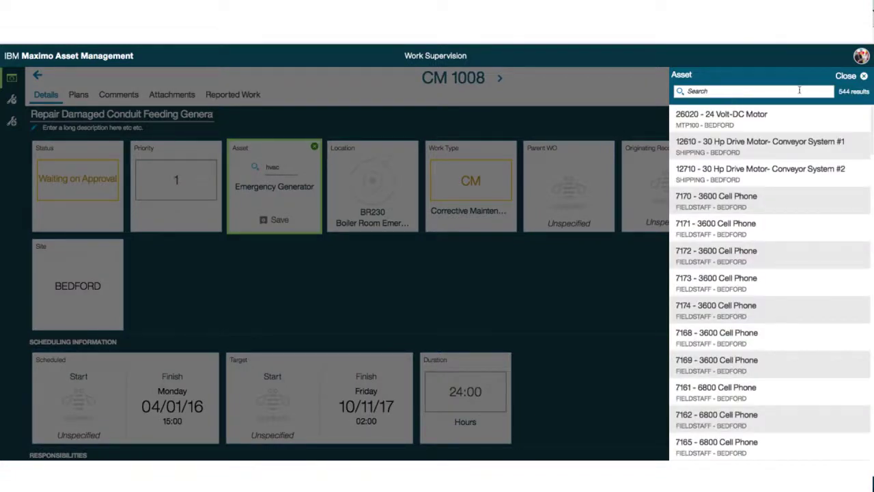
click(863, 77)
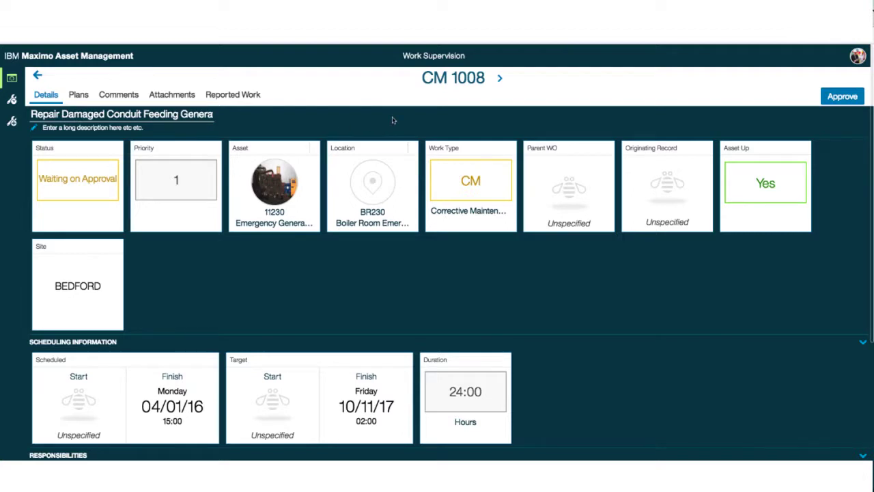
Step: Open the work type of CM 1008 for editing and cancel the edit
mouse_move(512, 148)
click(512, 148)
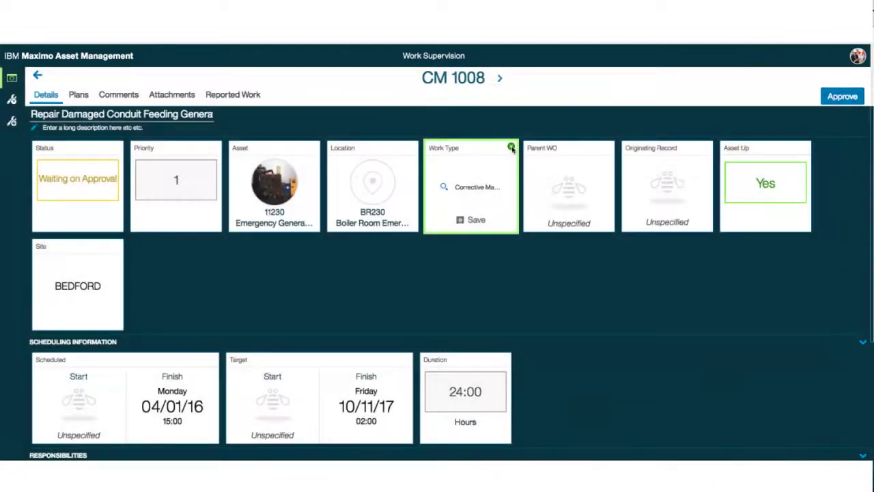
click(512, 148)
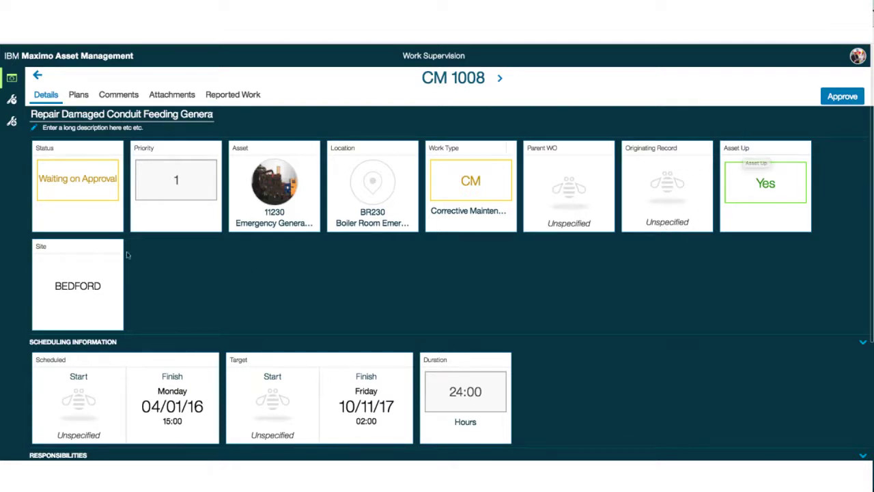
Step: Collapse and re-expand the Scheduling Information and Responsibilities sections of the work order details
scroll(71, 299, down, 1)
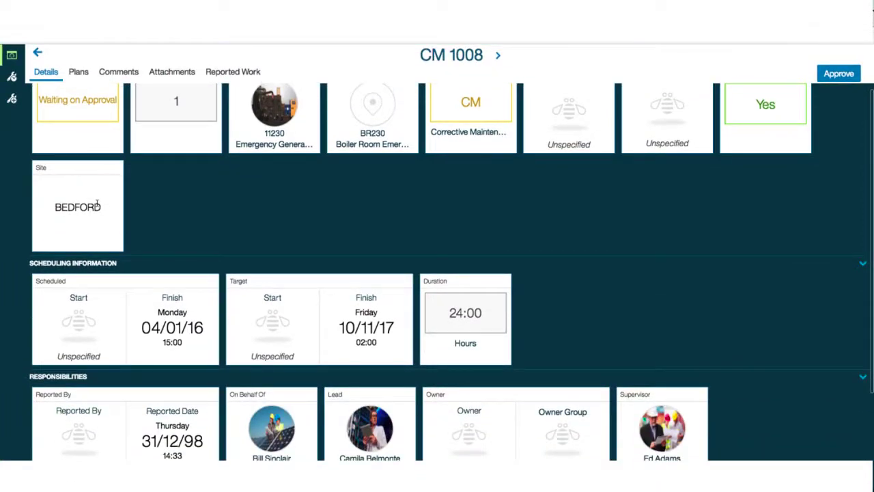
scroll(97, 203, down, 1)
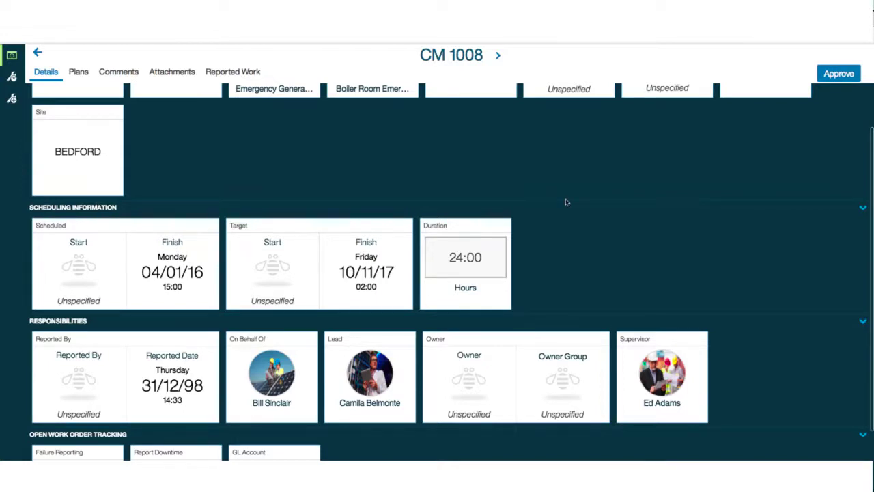
click(862, 209)
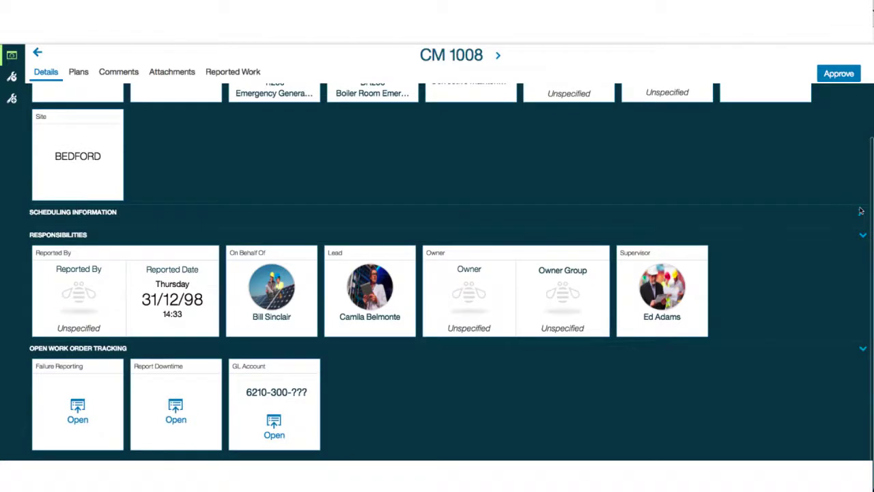
click(861, 211)
click(862, 322)
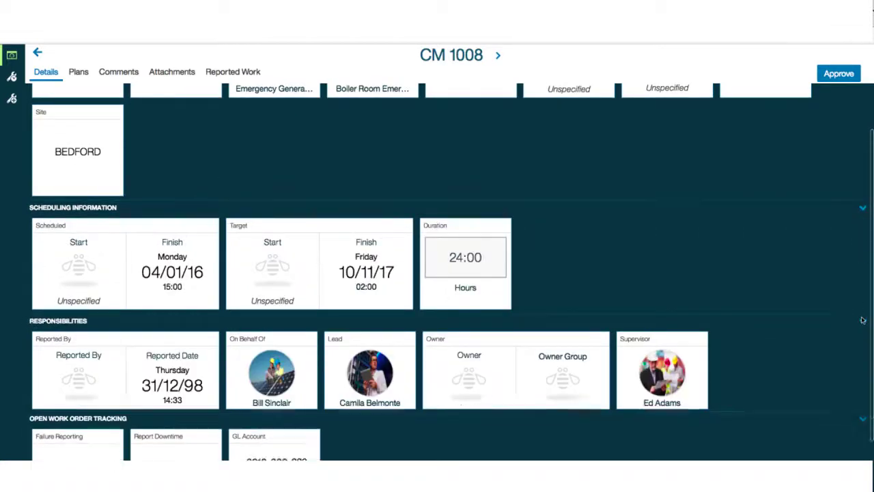
click(861, 325)
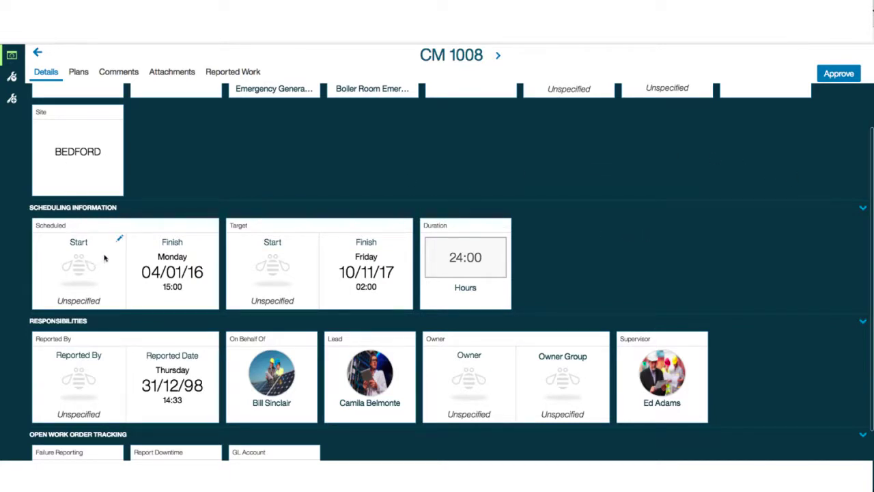
Step: Open the calendar for the scheduled start date, page ahead to December 2017, and reset the date
click(118, 240)
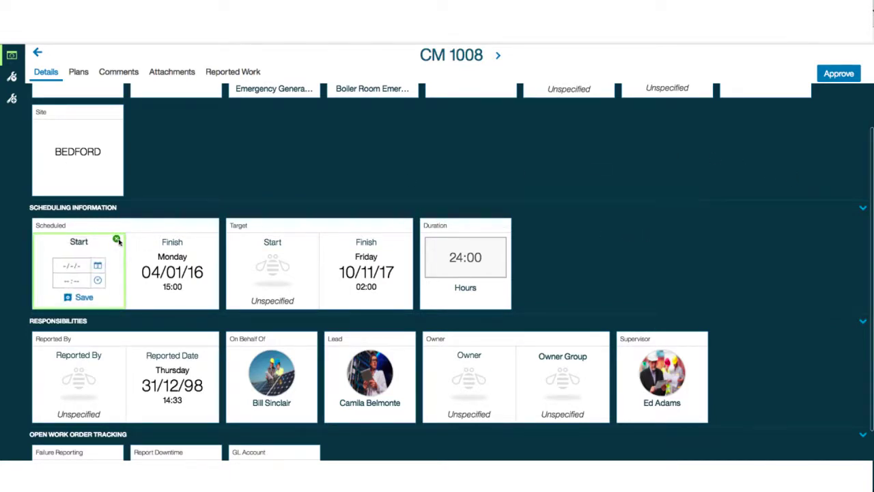
click(98, 267)
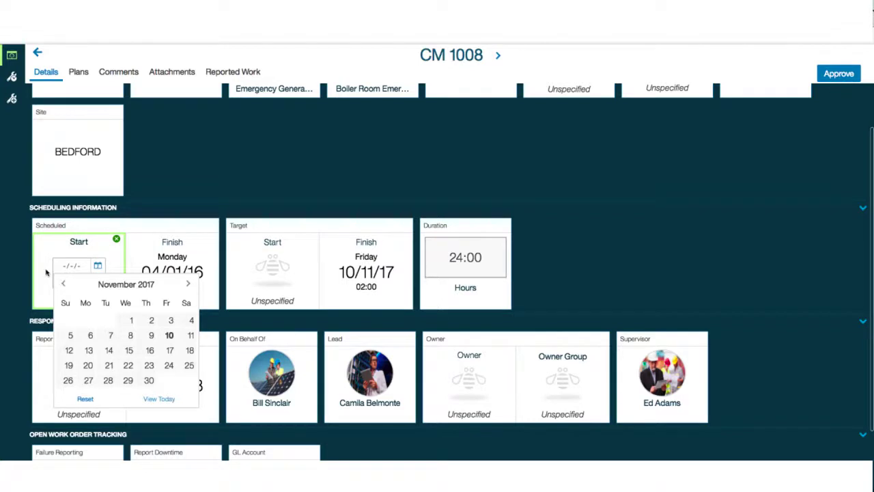
click(99, 265)
click(99, 265)
click(189, 286)
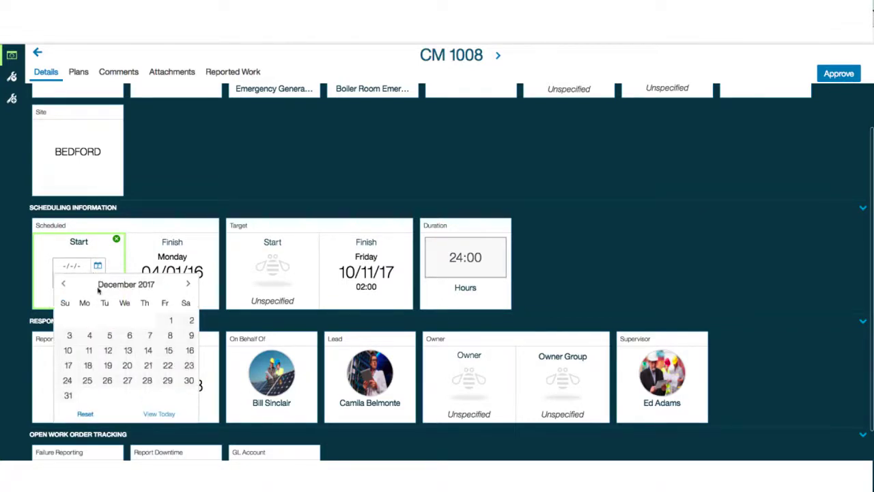
click(82, 413)
Step: Try a scheduled start time of 18:00, reset it, and cancel the start edit
click(98, 281)
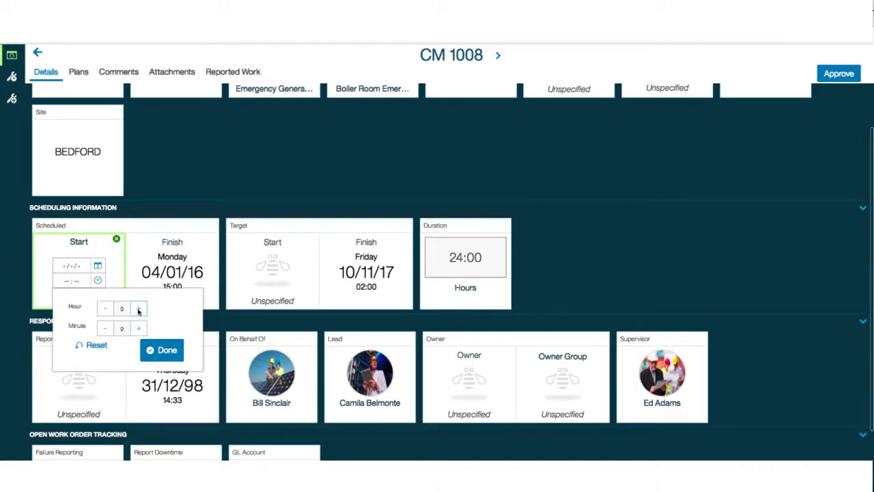
click(138, 311)
click(138, 311)
click(139, 310)
click(139, 311)
click(139, 310)
click(139, 311)
click(139, 310)
click(138, 311)
click(139, 311)
click(139, 310)
click(139, 310)
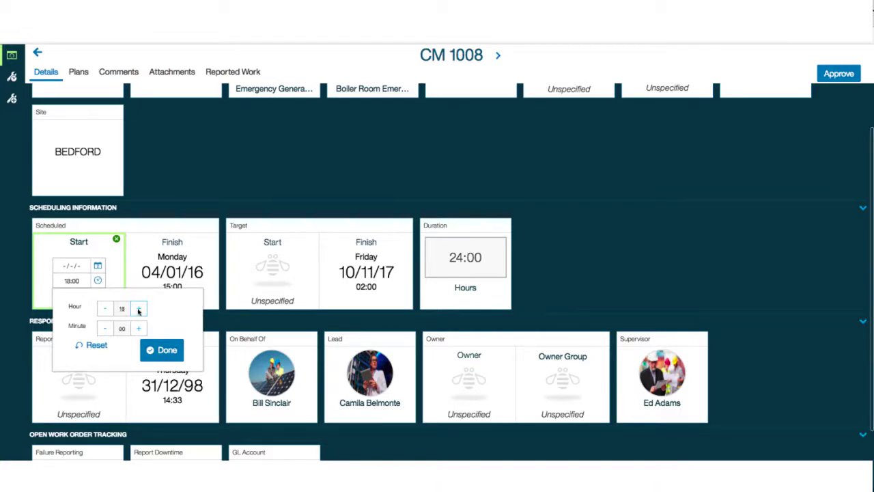
click(94, 345)
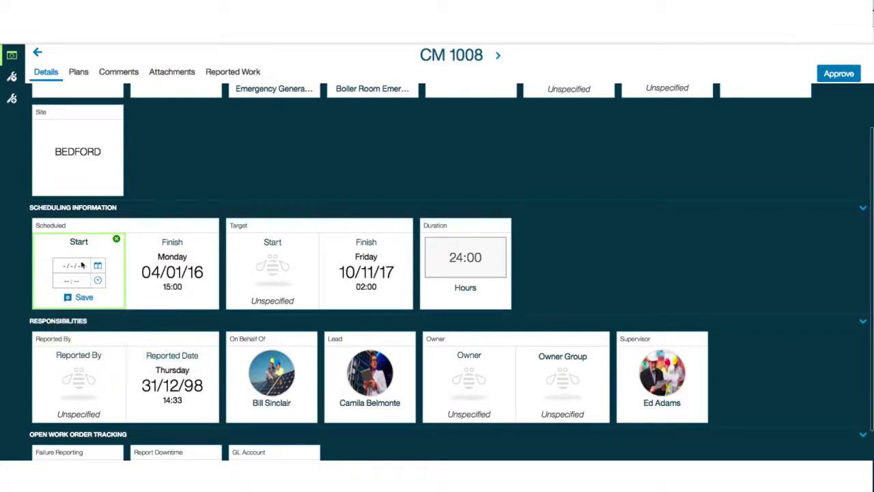
click(116, 240)
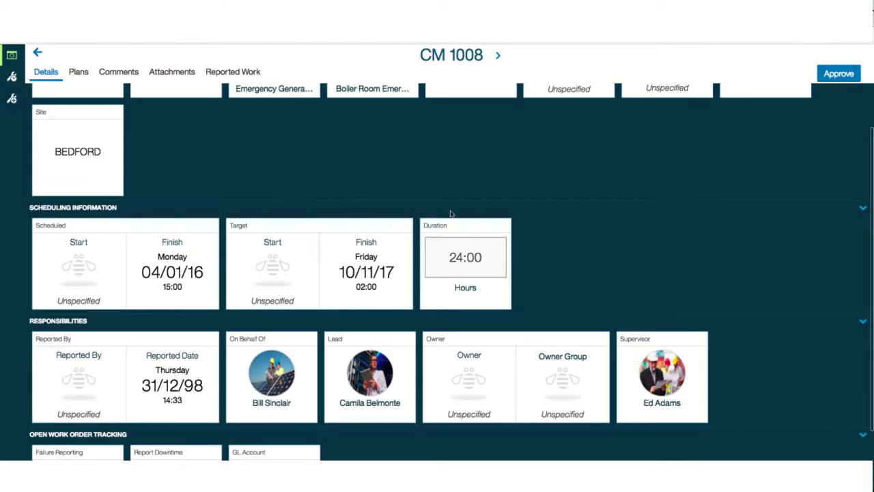
Step: Open the work order's duration for editing and cancel the edit
click(505, 227)
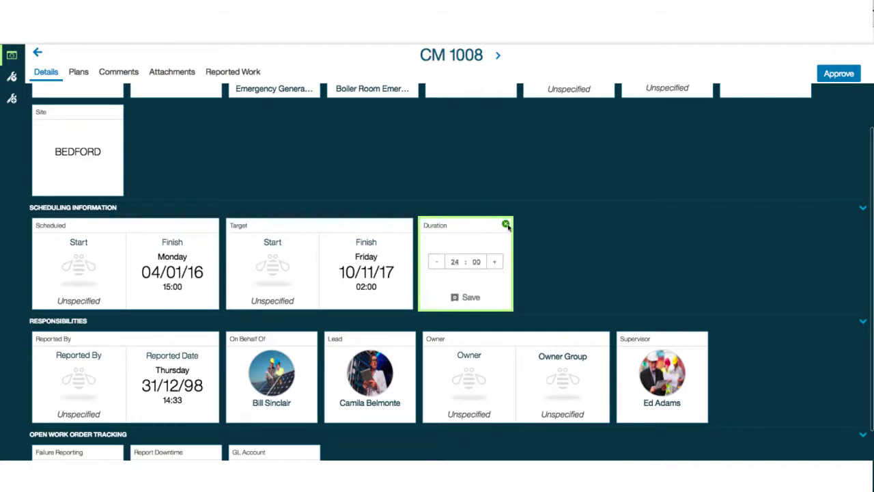
click(506, 225)
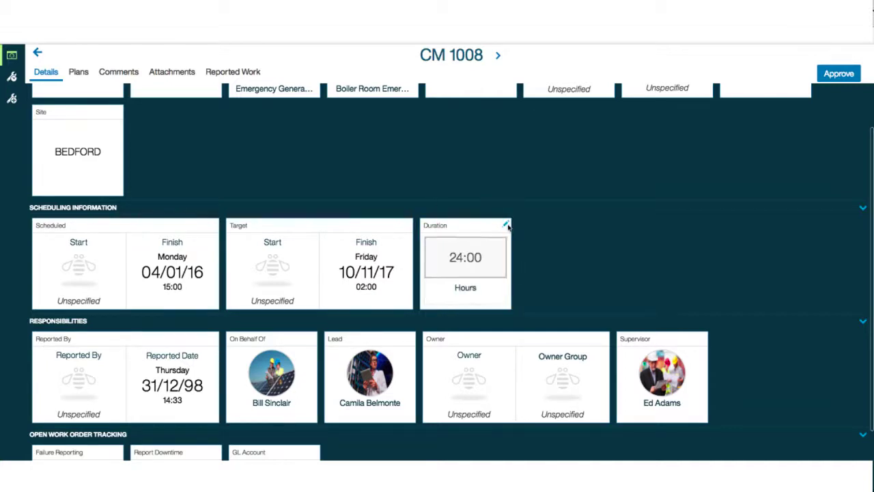
Step: Open the Reported By field under Responsibilities, browse its list of people, and close the list
scroll(186, 331, down, 2)
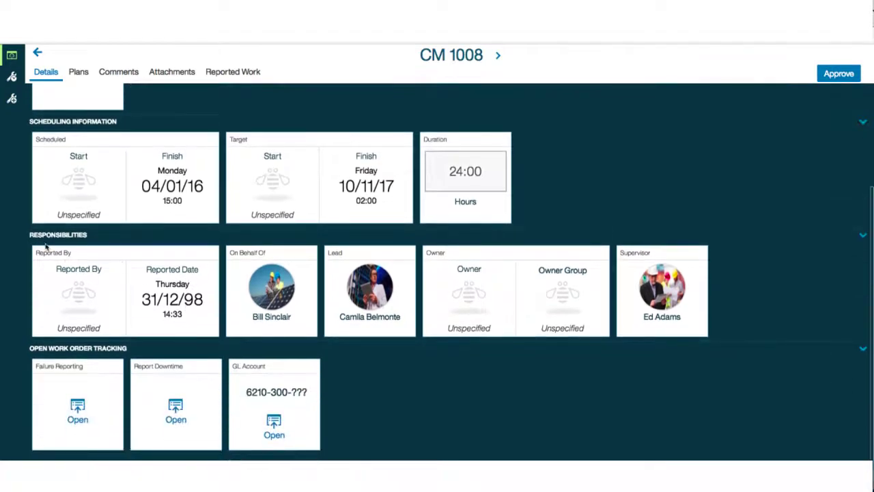
mouse_move(112, 279)
click(119, 267)
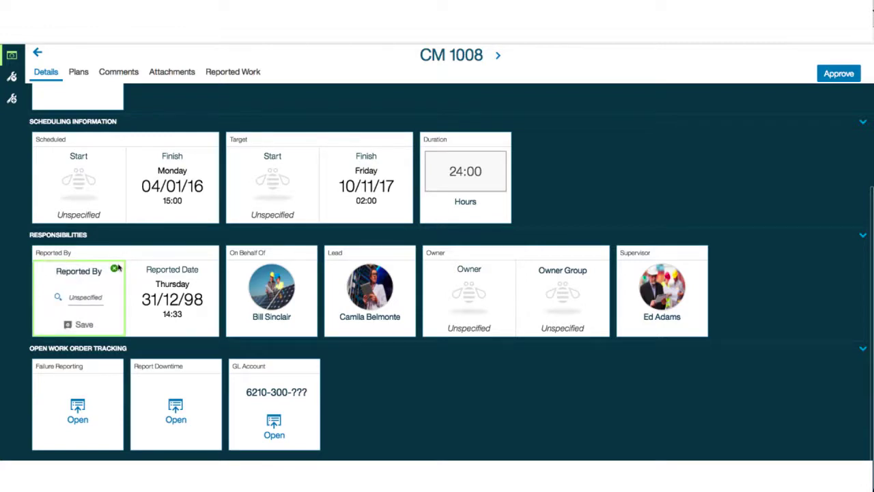
click(57, 297)
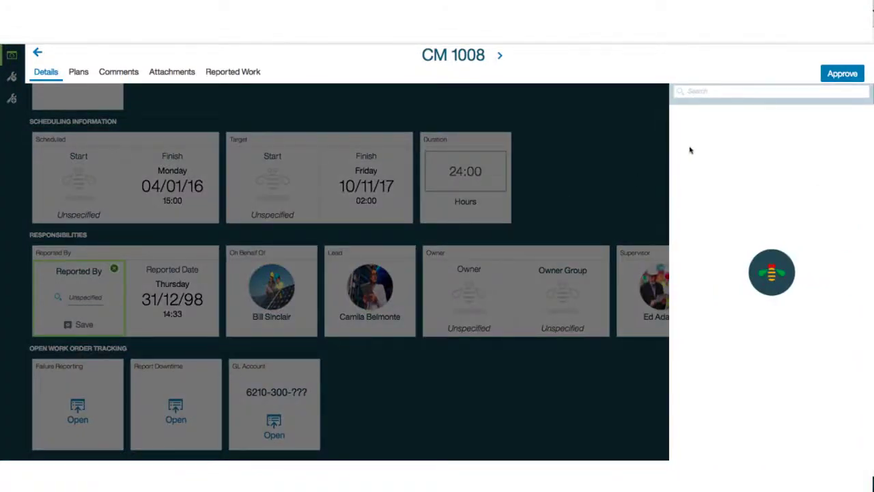
scroll(700, 205, down, 2)
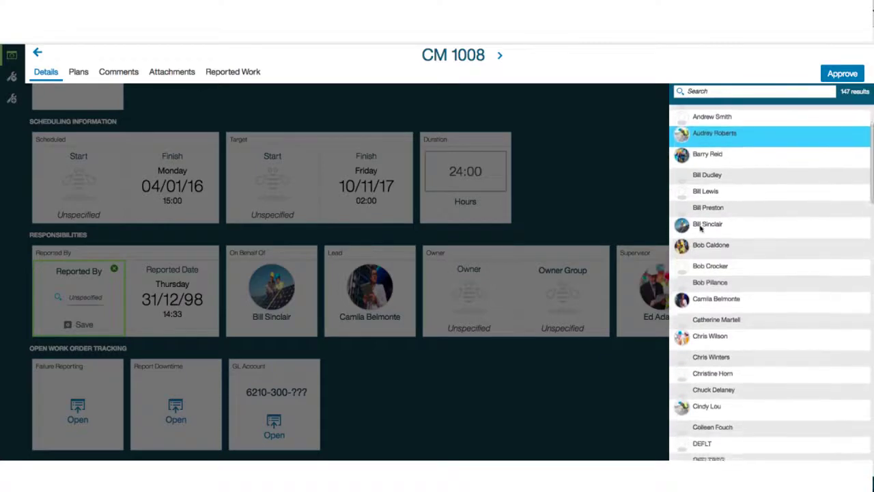
scroll(700, 229, up, 2)
click(652, 112)
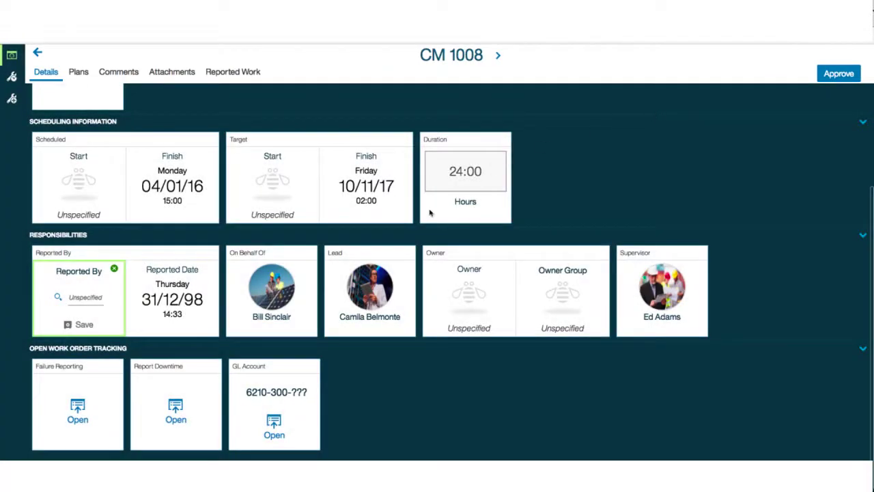
Step: Reopen the Reported By people list and search it for "ab"
click(58, 297)
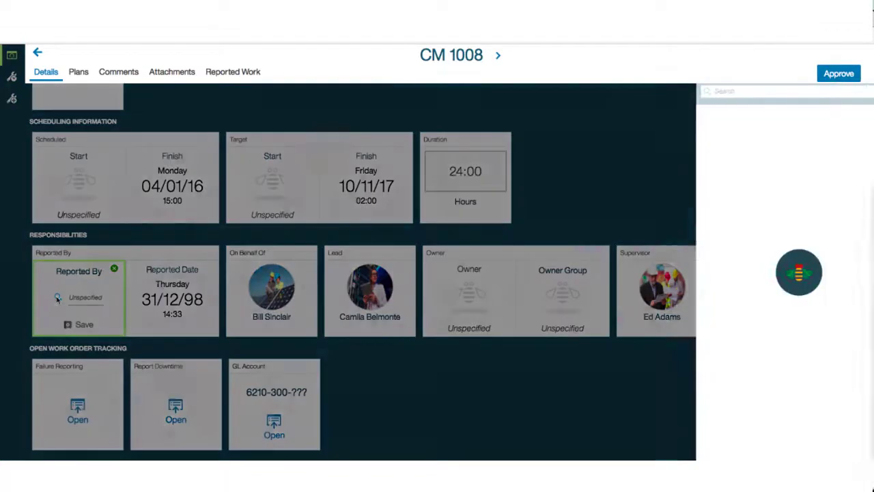
click(701, 90)
text(ab)
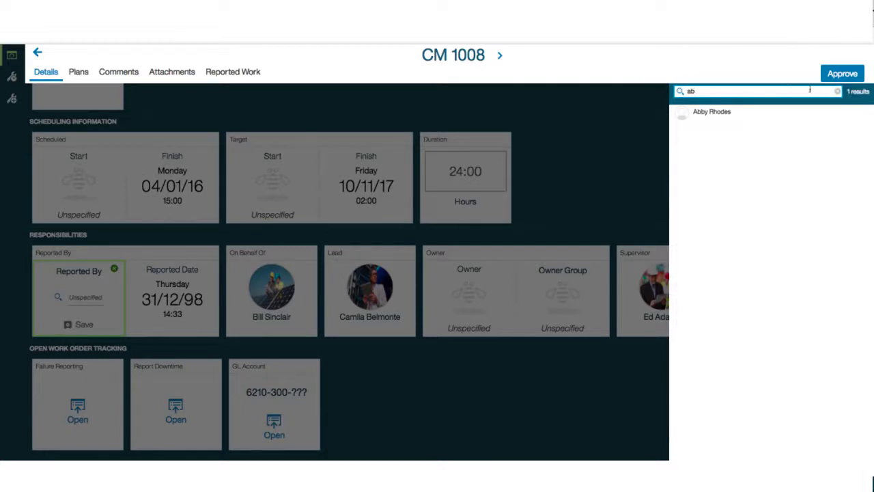
Step: Close the Reported By people list without choosing anyone and open the work order's Failure Reporting in Work Order Tracking
click(632, 124)
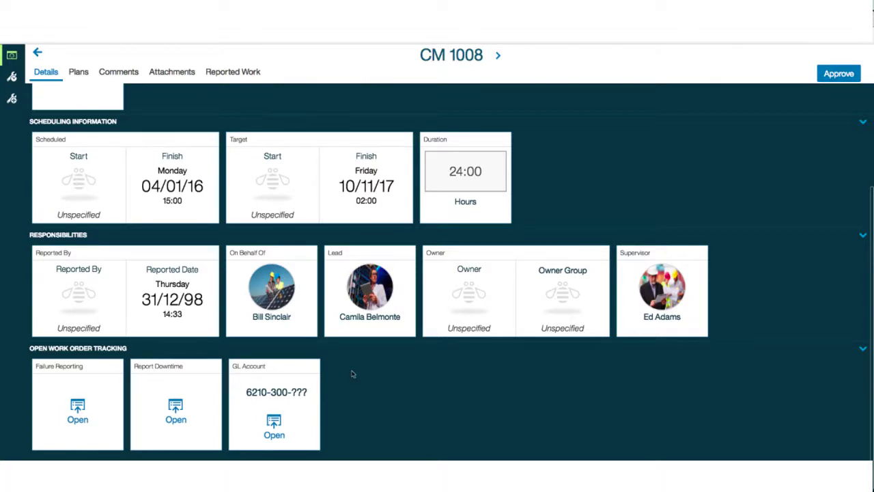
click(77, 407)
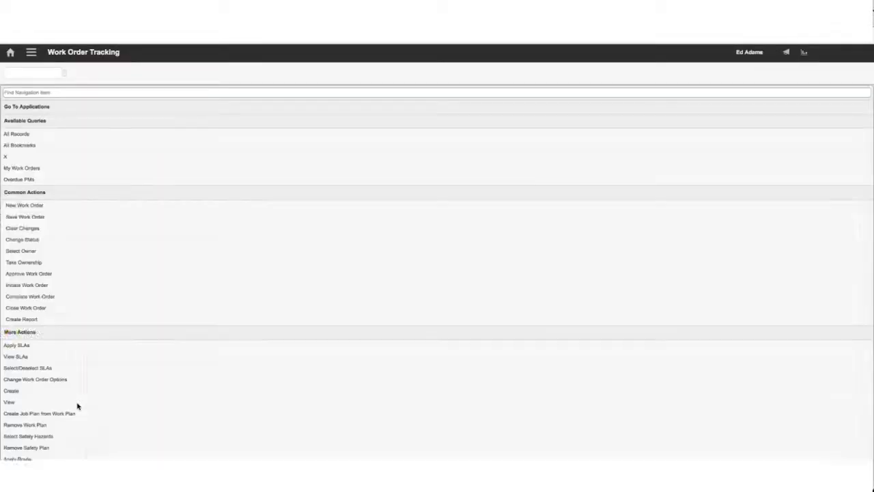
mouse_move(79, 407)
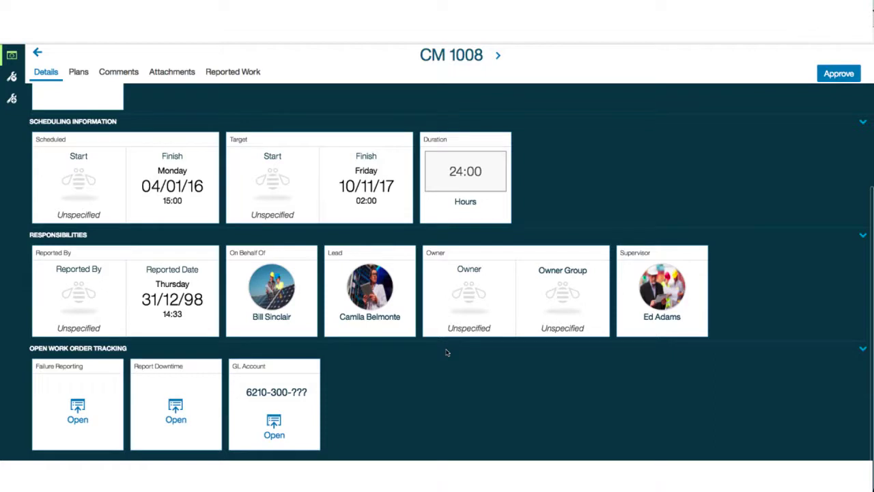
Step: Add a new task to the work order's plans with the description "Enter a task description"
scroll(447, 353, up, 5)
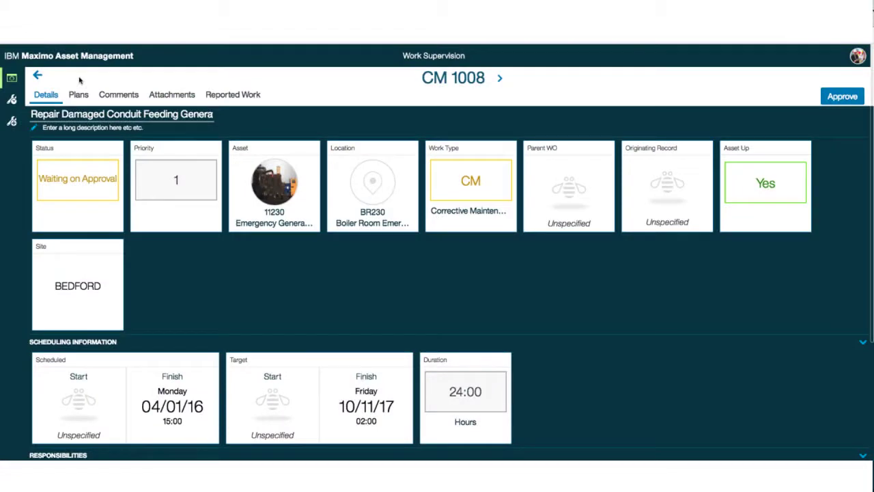
click(79, 96)
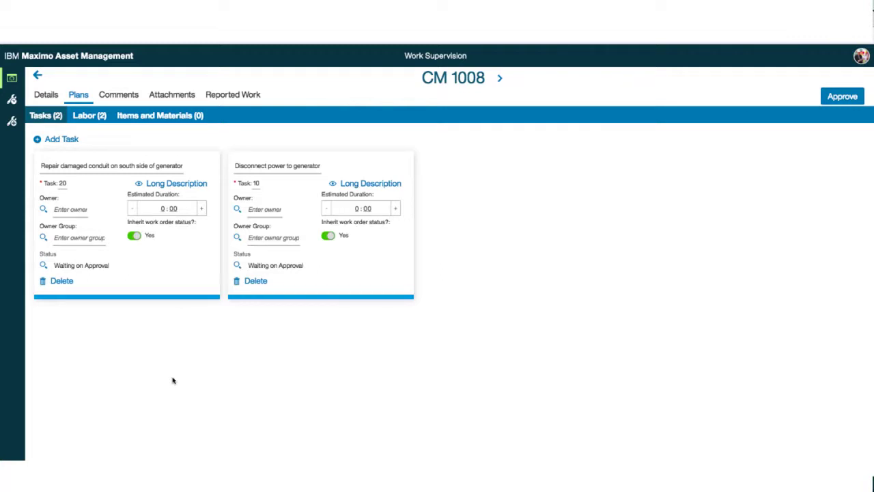
click(74, 139)
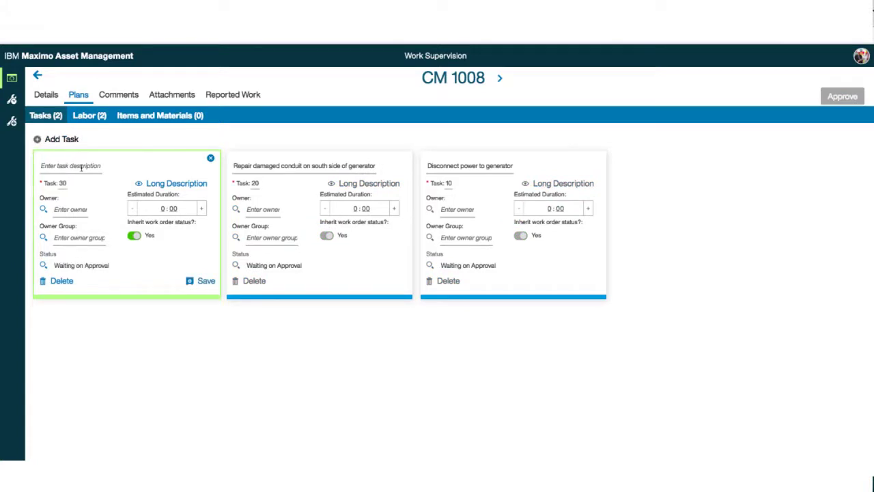
click(81, 168)
text(Enter)
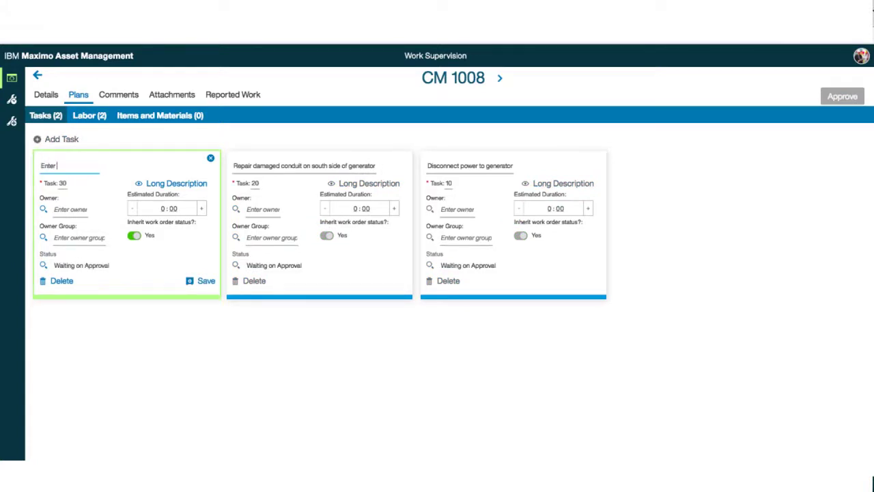
text( a task description)
Step: View the available people and groups for the new task's Owner and Owner Group without selecting any
click(43, 209)
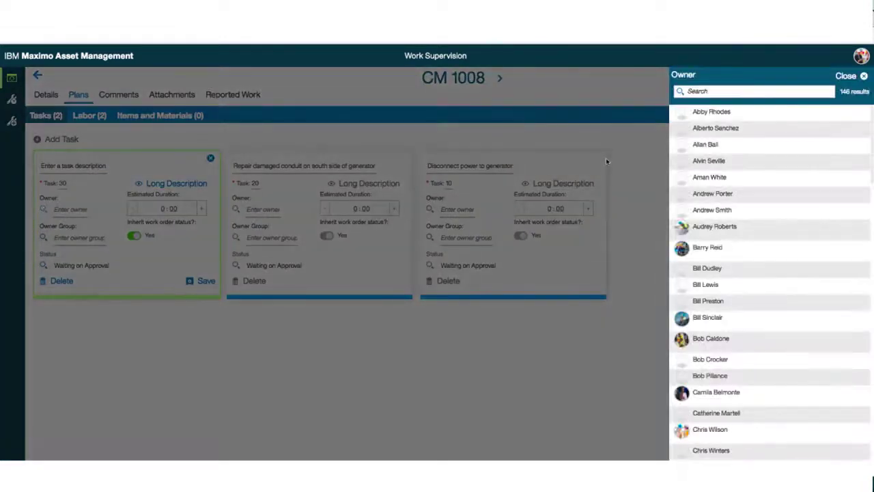
click(846, 76)
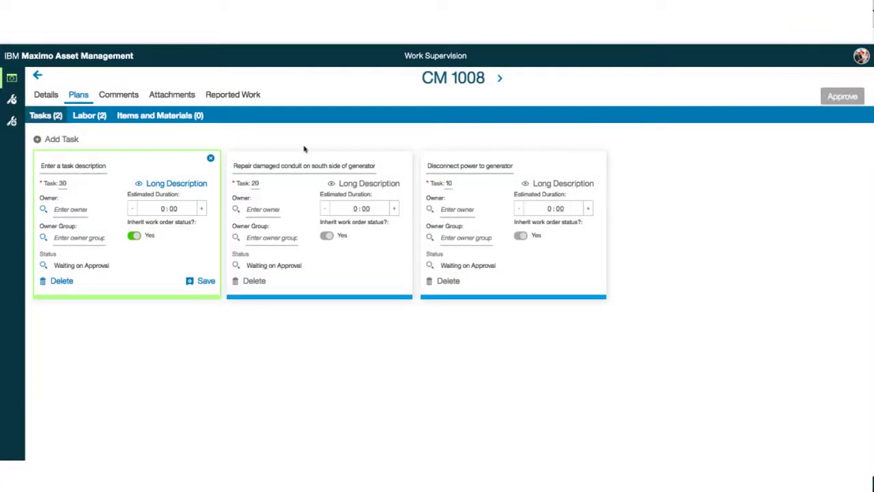
click(42, 238)
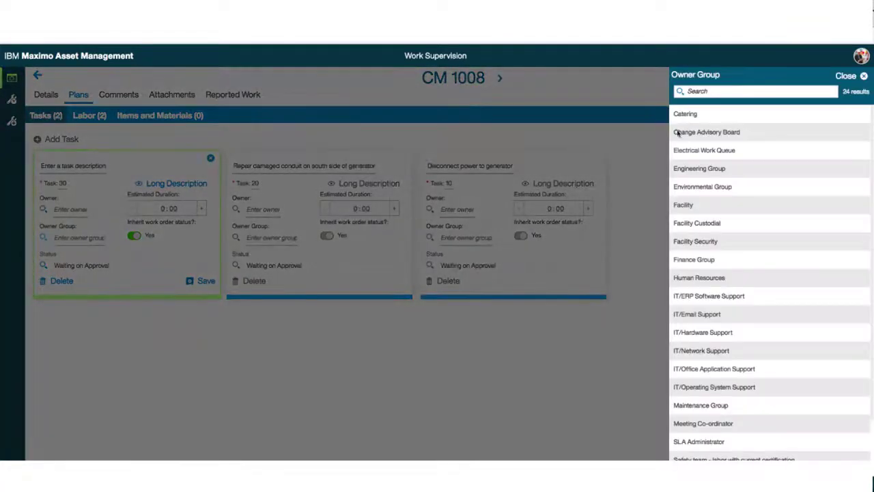
click(840, 77)
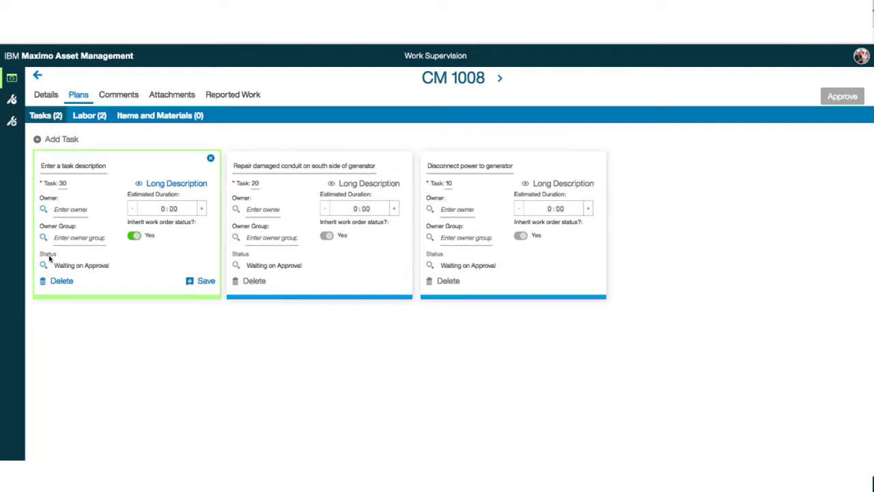
Step: Save the new task with an estimated duration of 1:00 and the long description "A long description for thi task"
click(202, 209)
click(132, 235)
click(189, 184)
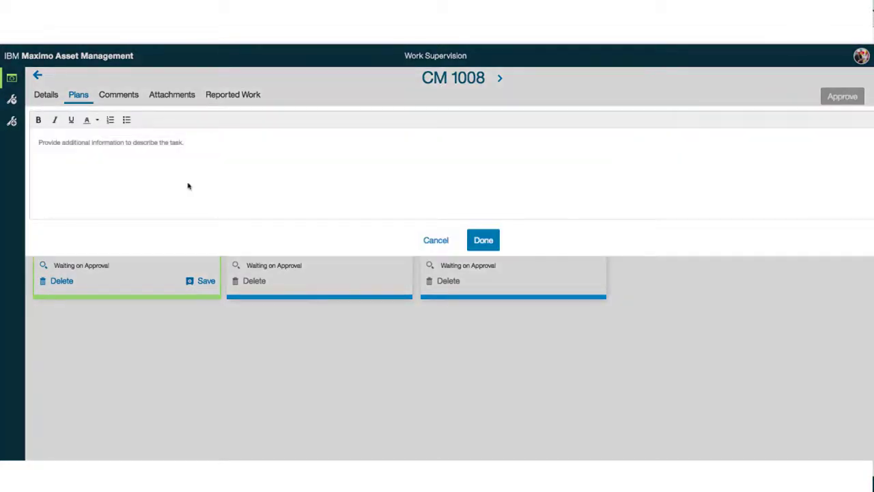
click(188, 186)
text(A long desc)
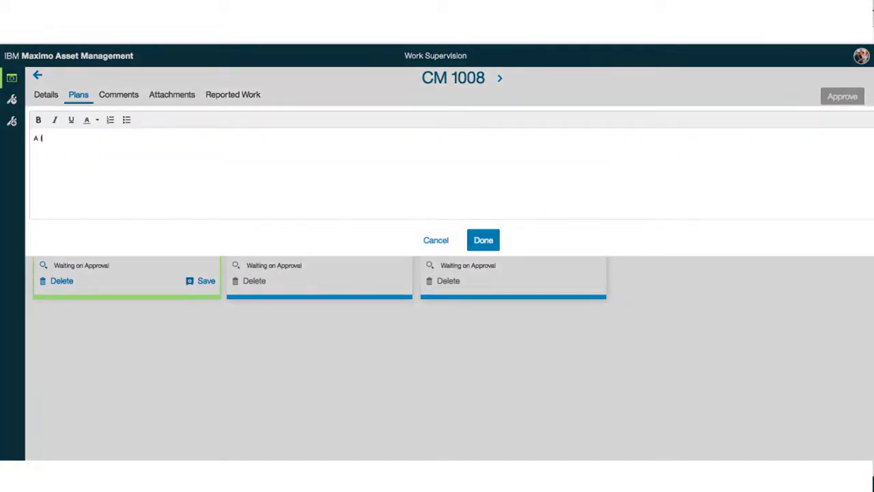
text(ription for thi task)
click(482, 240)
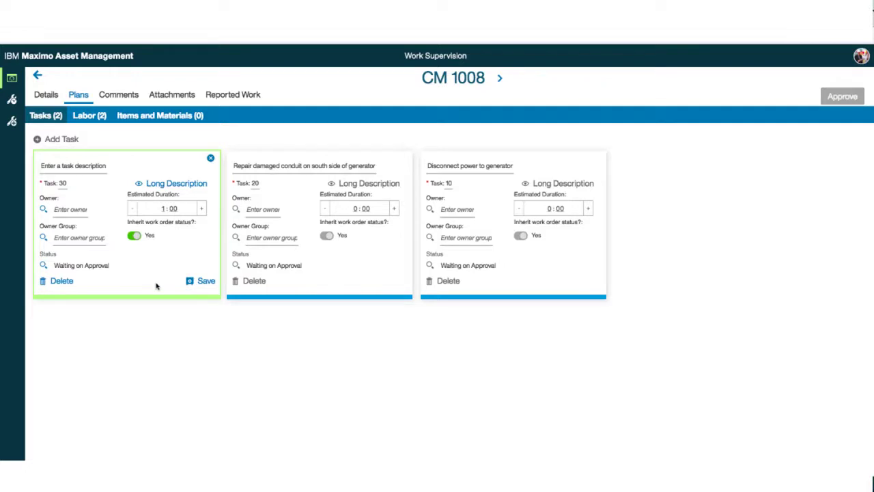
click(203, 283)
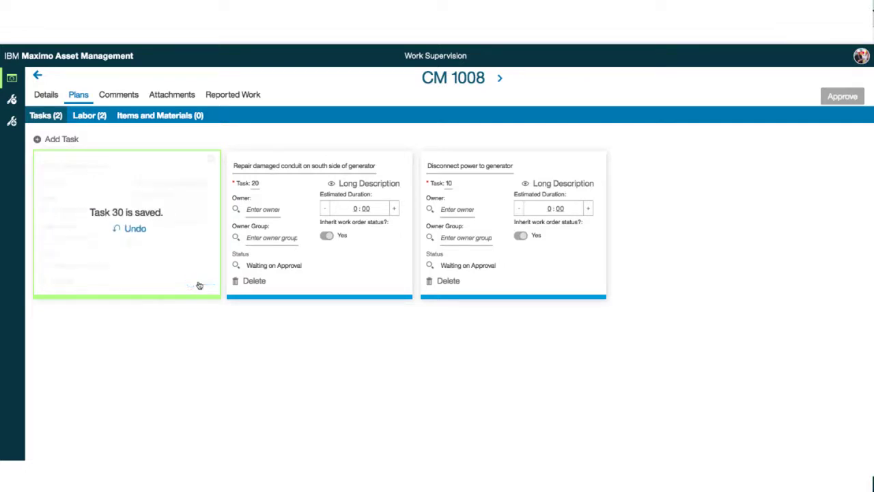
click(135, 235)
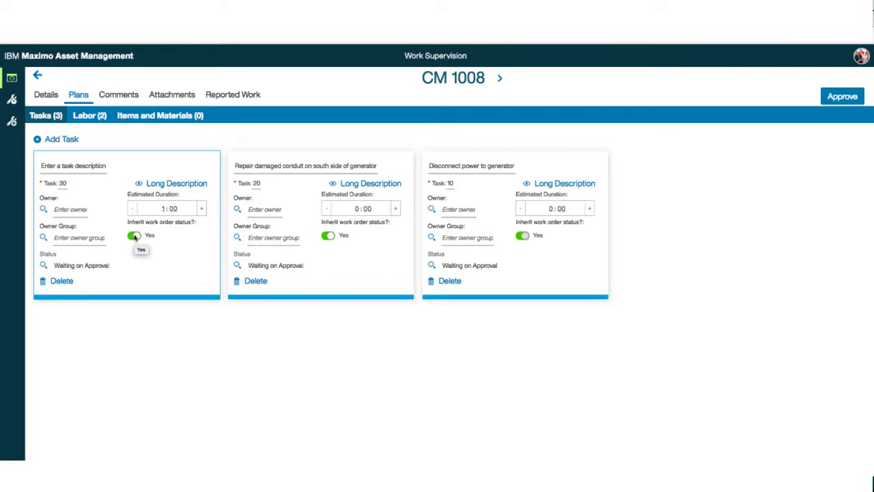
Step: Add a planned labor entry to the work order with the Carpenter craft at FIRSTCLASS skill level
click(94, 116)
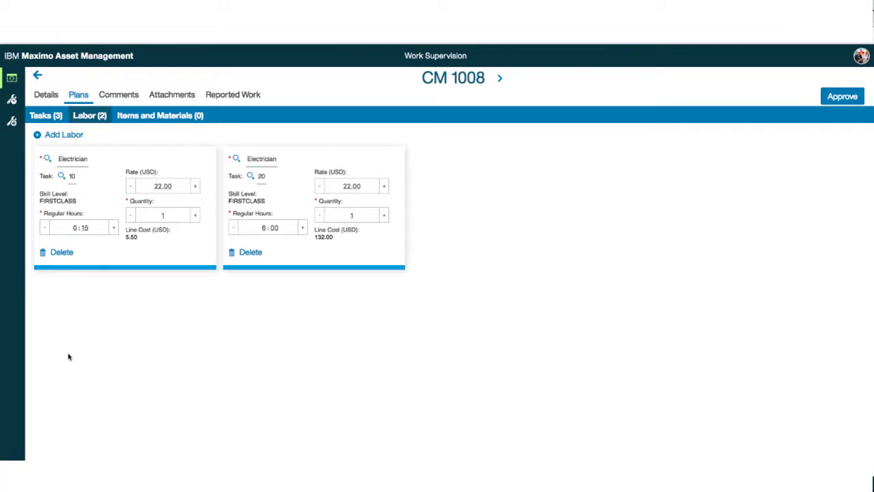
click(68, 135)
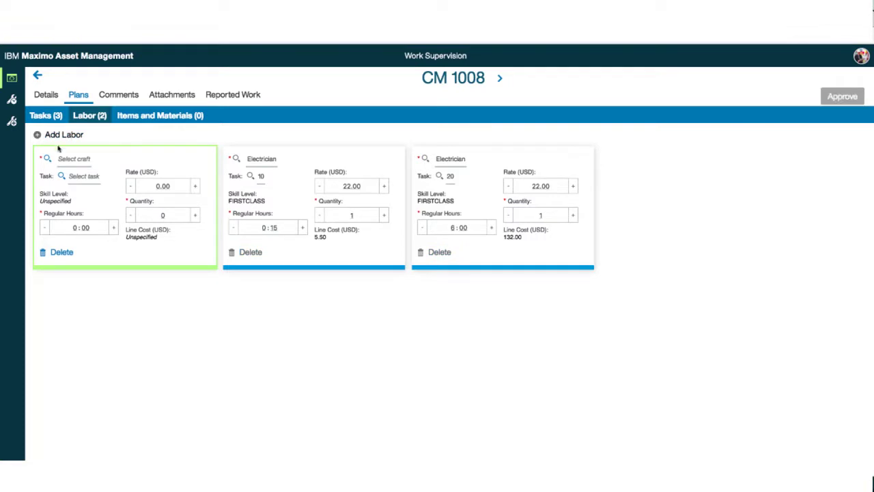
click(50, 160)
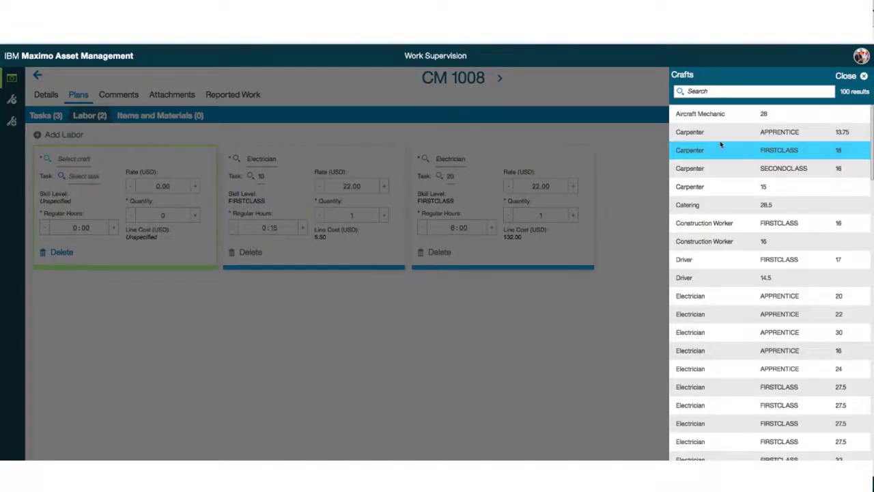
click(719, 148)
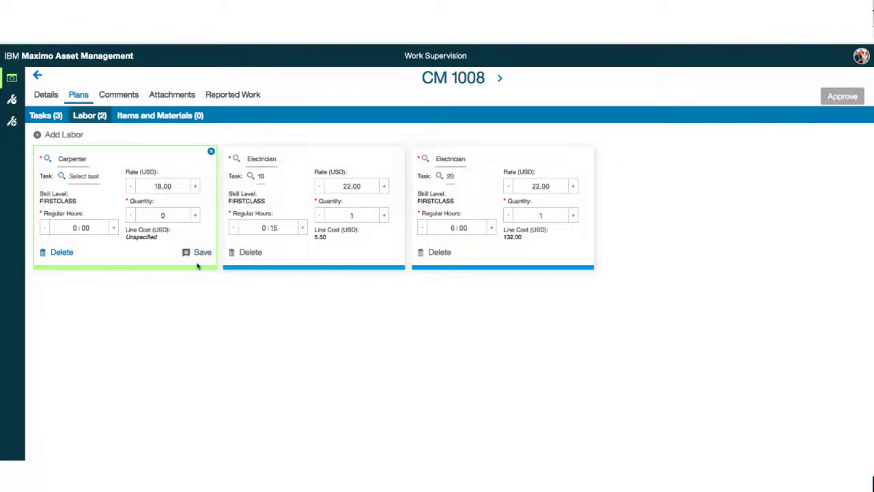
Step: Set the Carpenter labor to 1:30 regular hours and quantity 2, and save it without assigning a task
click(114, 228)
click(115, 227)
click(195, 216)
click(62, 176)
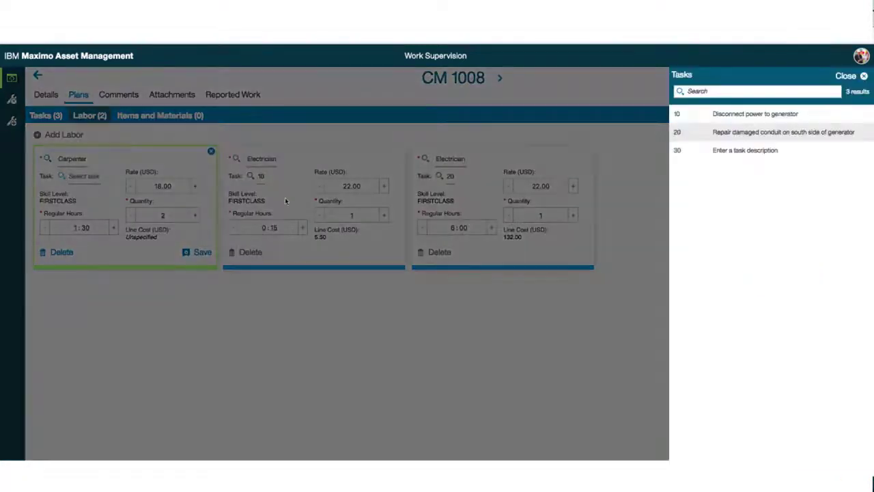
click(847, 76)
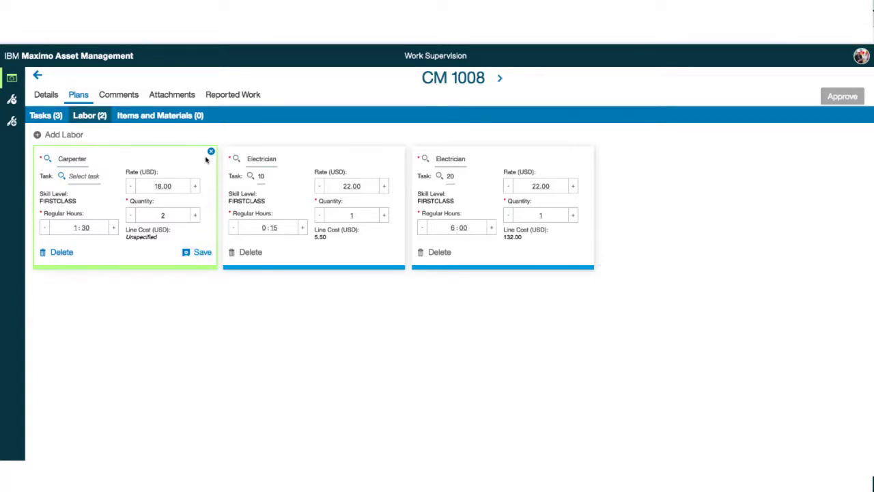
click(202, 253)
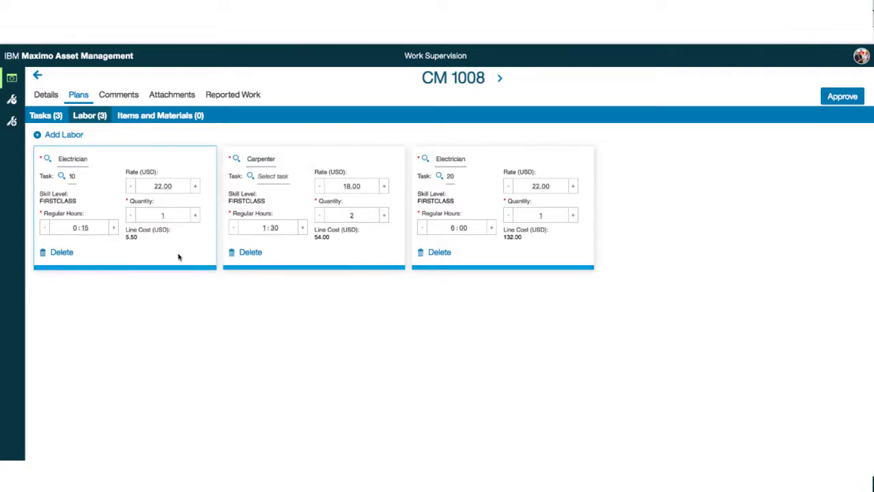
Step: Try a quantity of 2 for the Electrician labor on task 10 and cancel the edit
click(195, 215)
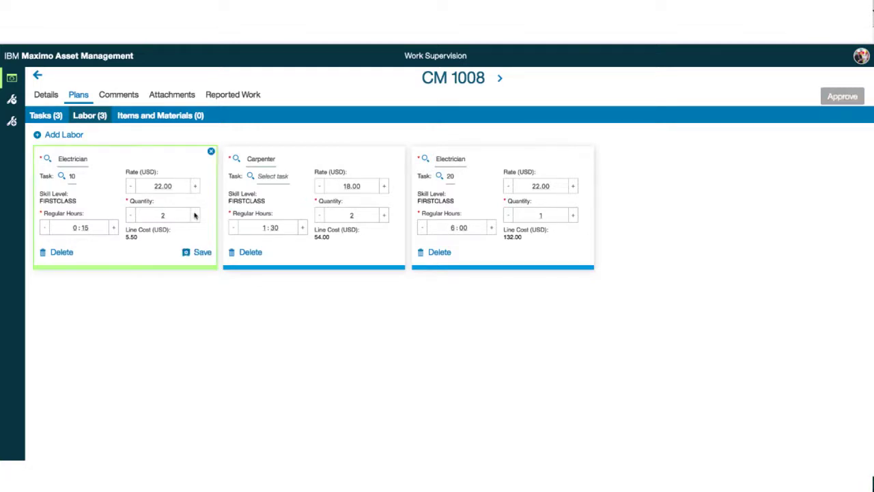
click(211, 153)
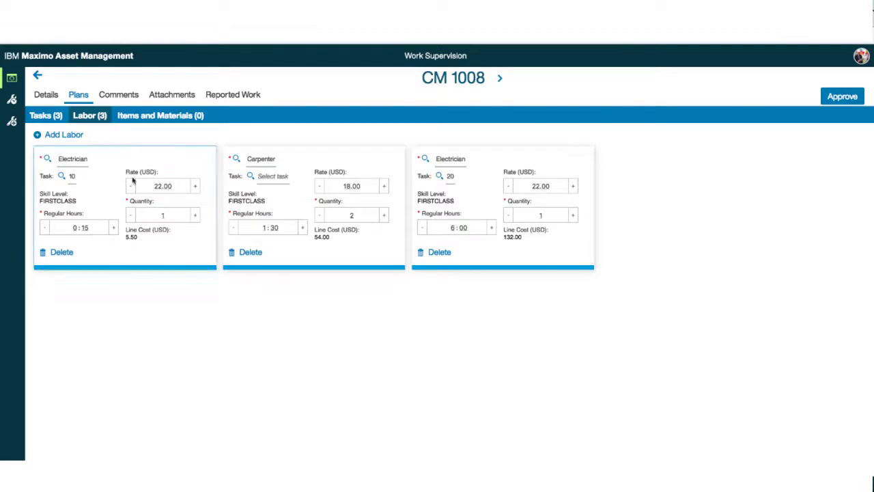
Step: Start a new entry under the plan's Items and Materials, review the type explanation and options, and keep the type as Item
click(152, 117)
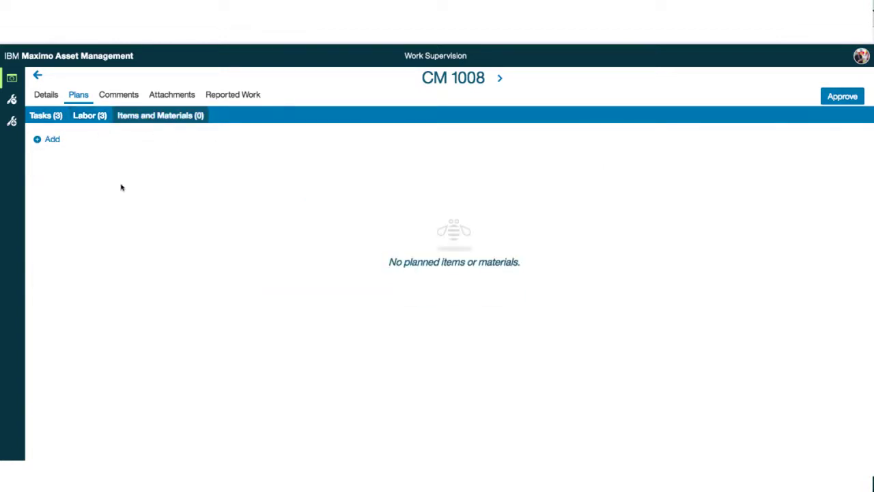
click(54, 141)
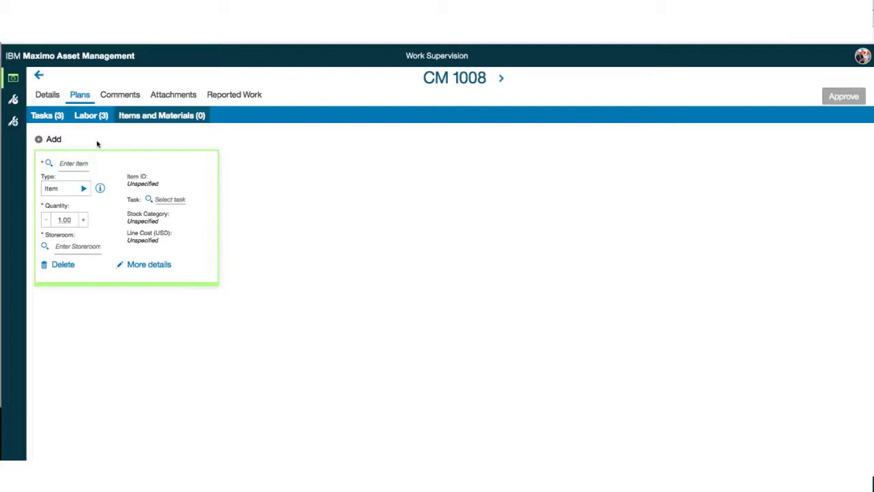
mouse_move(101, 193)
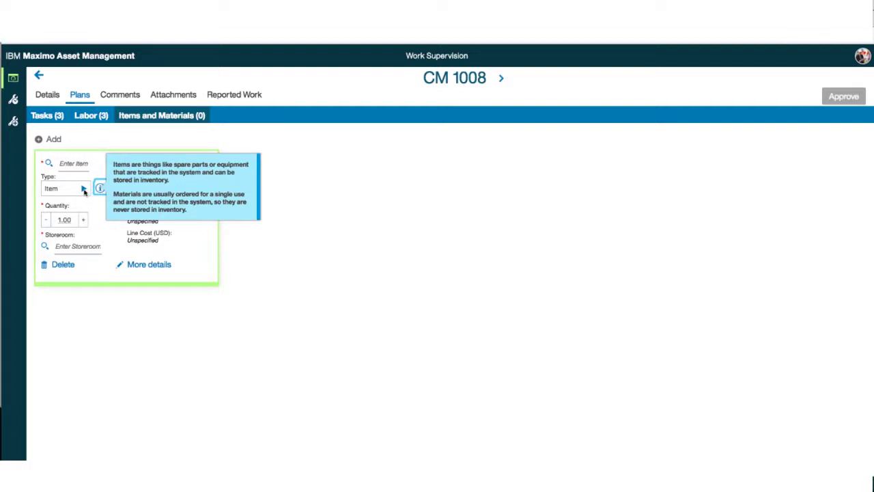
click(84, 191)
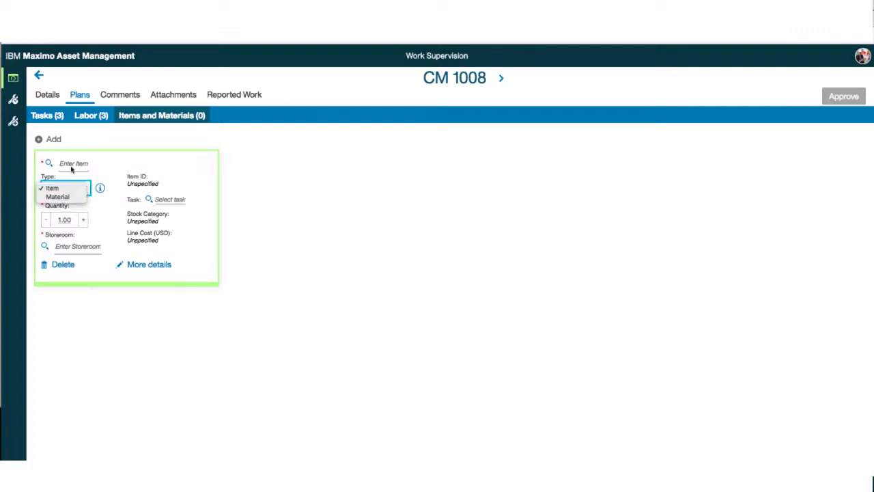
click(71, 169)
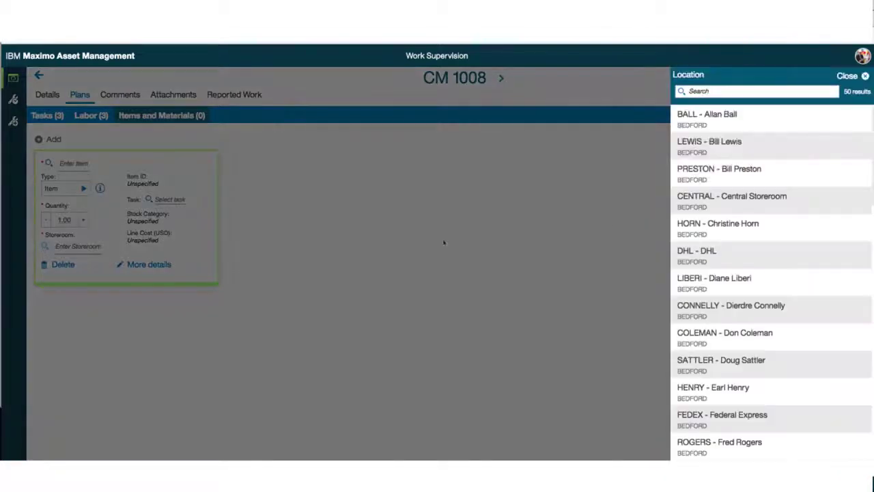
Step: Set the planned item's storeroom to CENTRAL and choose the Alternator with item ID LN7023
scroll(785, 280, down, 1)
scroll(785, 283, down, 10)
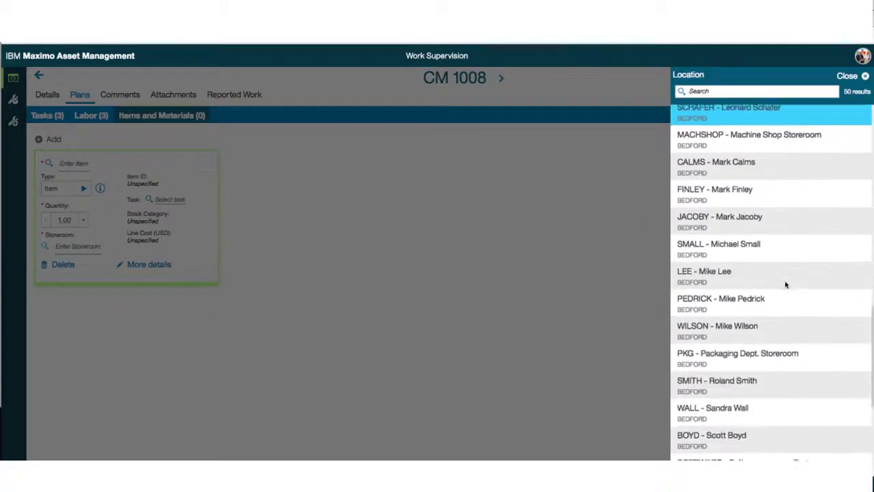
click(717, 93)
text(ce)
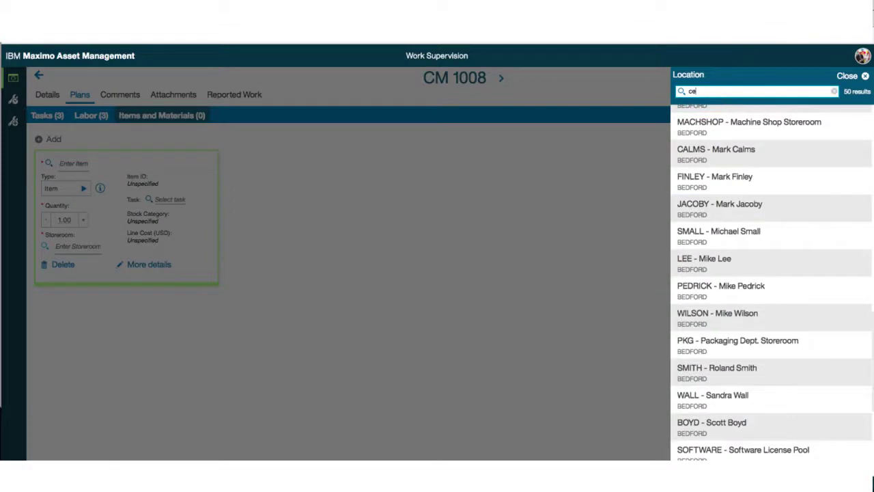
text(ntral)
click(726, 114)
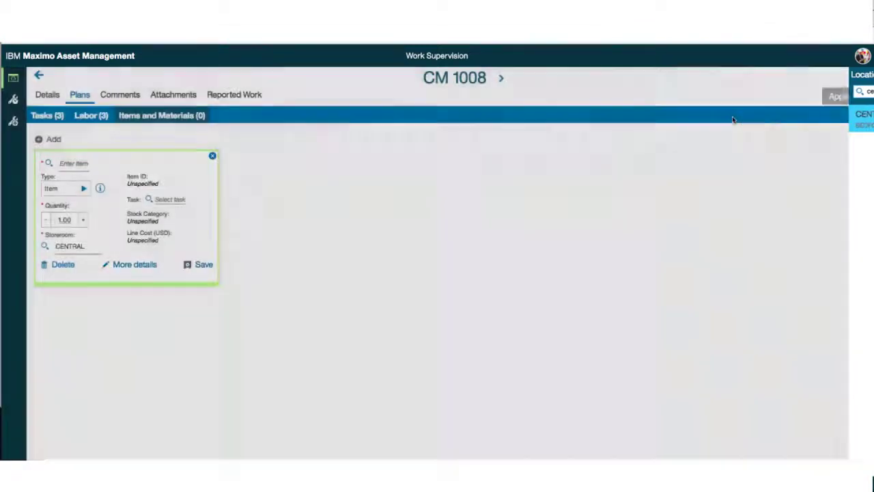
click(51, 165)
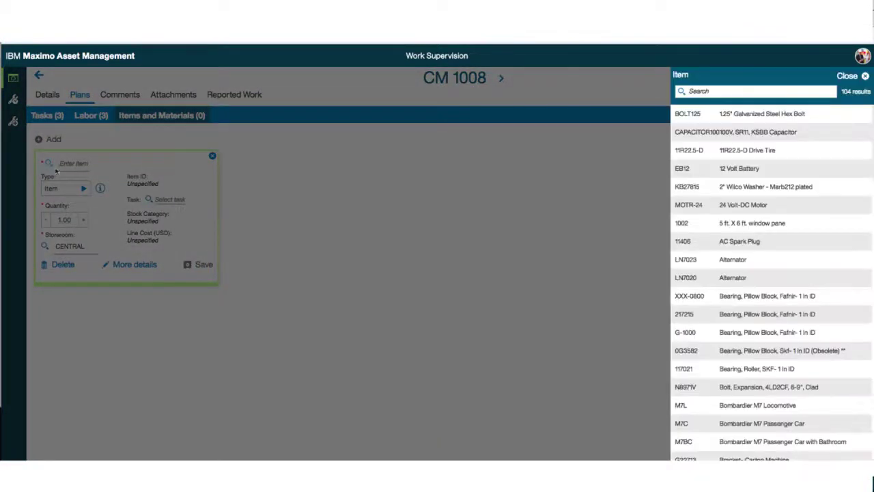
click(734, 260)
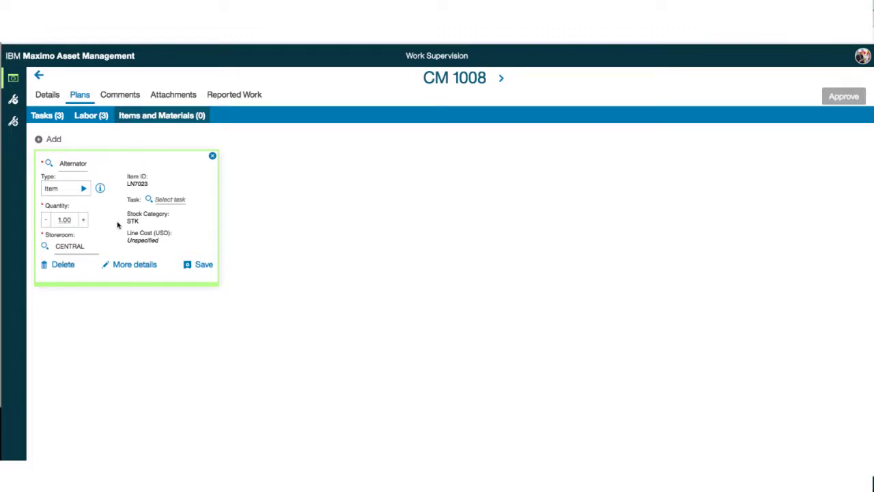
Step: Set the required date of the planned Alternator to 01/01/18 in its additional details, and save the item
click(127, 264)
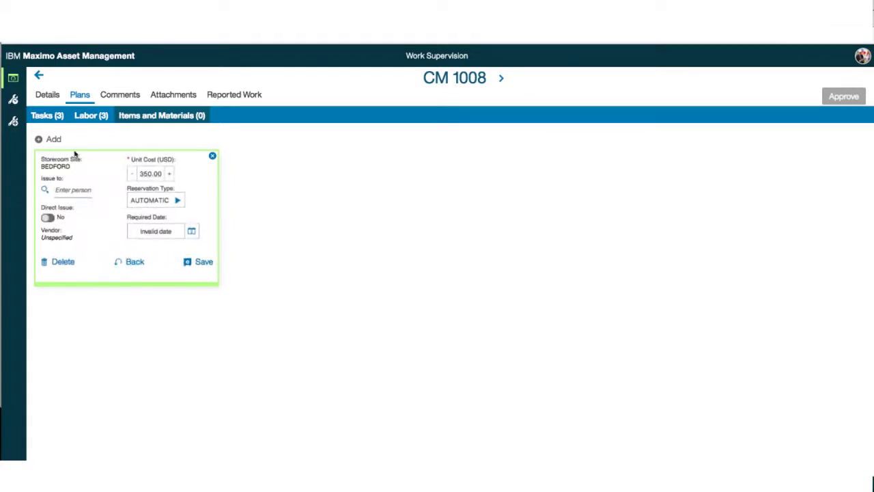
click(191, 233)
click(263, 250)
click(264, 250)
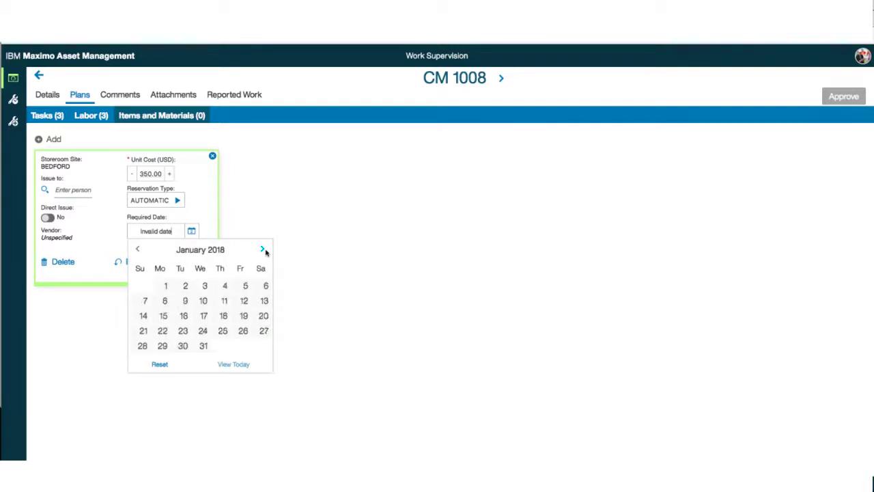
click(263, 250)
click(137, 249)
click(165, 284)
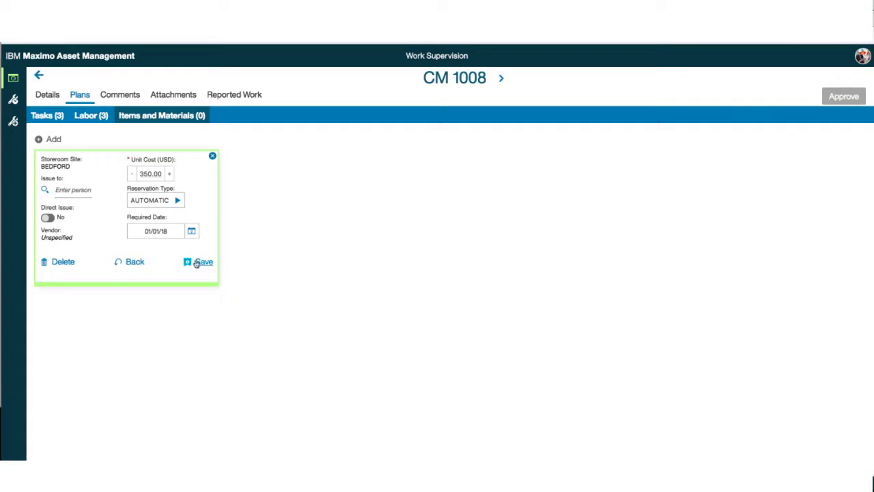
click(132, 261)
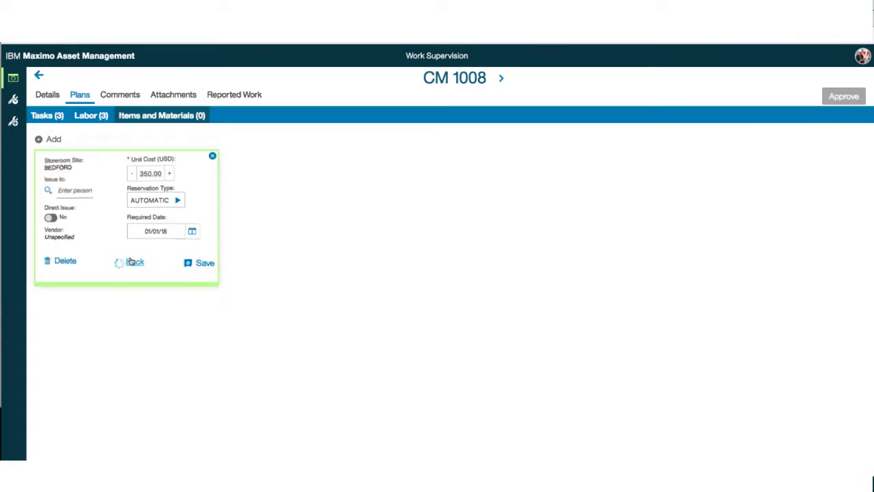
click(200, 265)
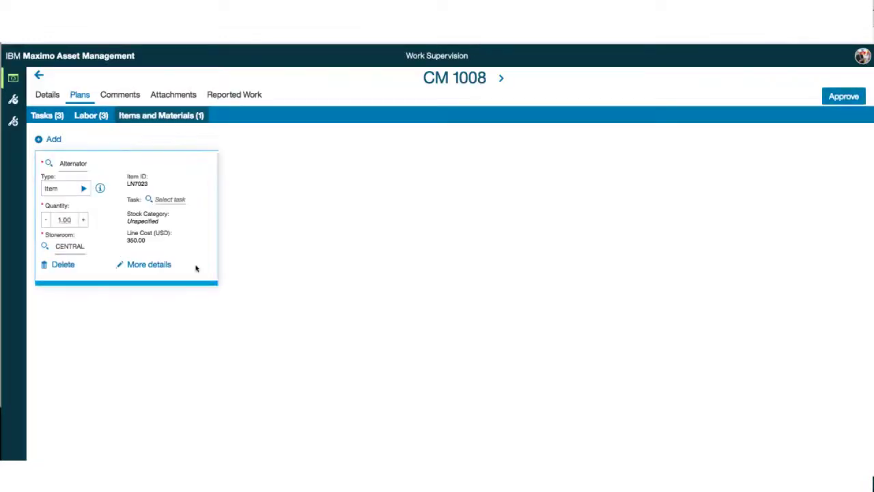
Step: Add a planned entry of type Material described as "A test material is required" with a quantity of 2
click(54, 140)
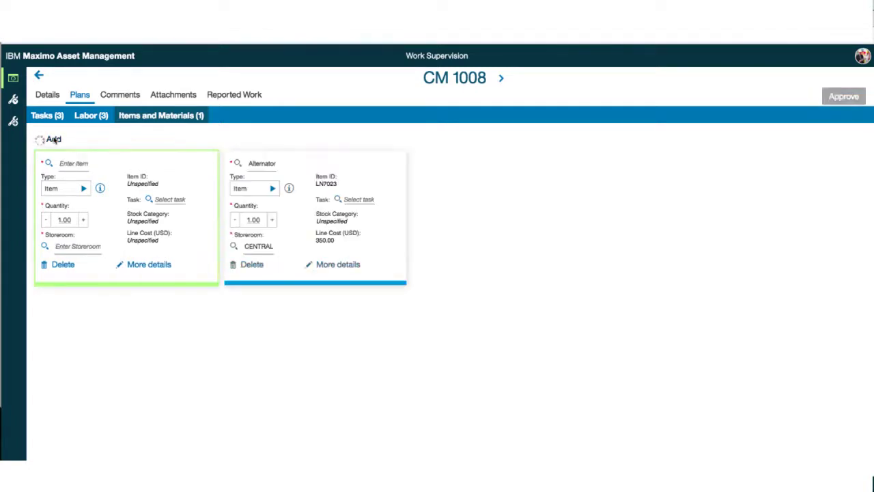
click(84, 188)
click(58, 197)
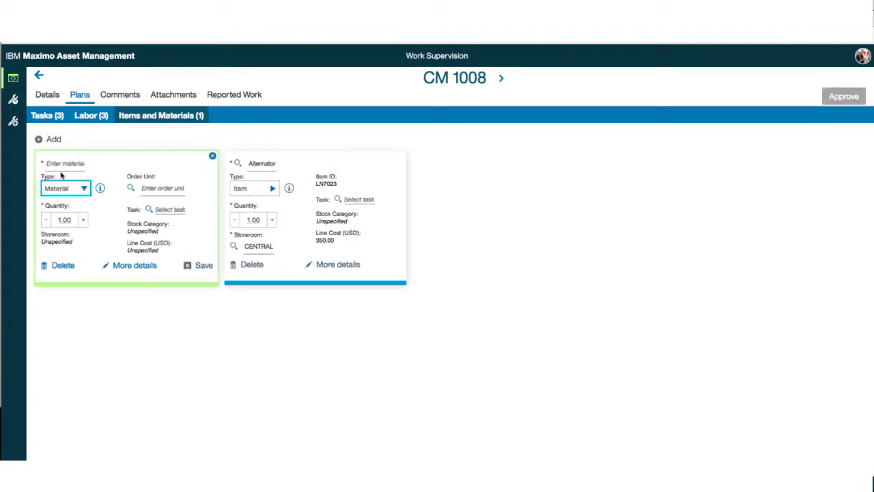
click(62, 164)
text(A tes)
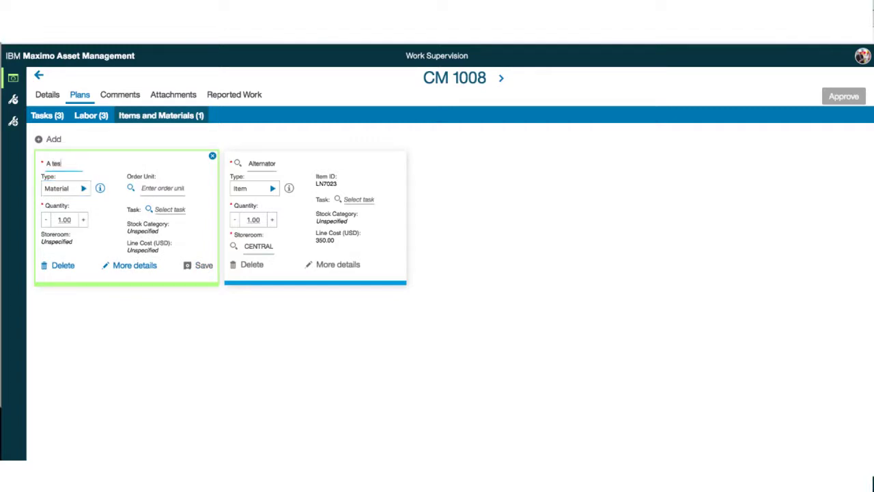
text(t material is required)
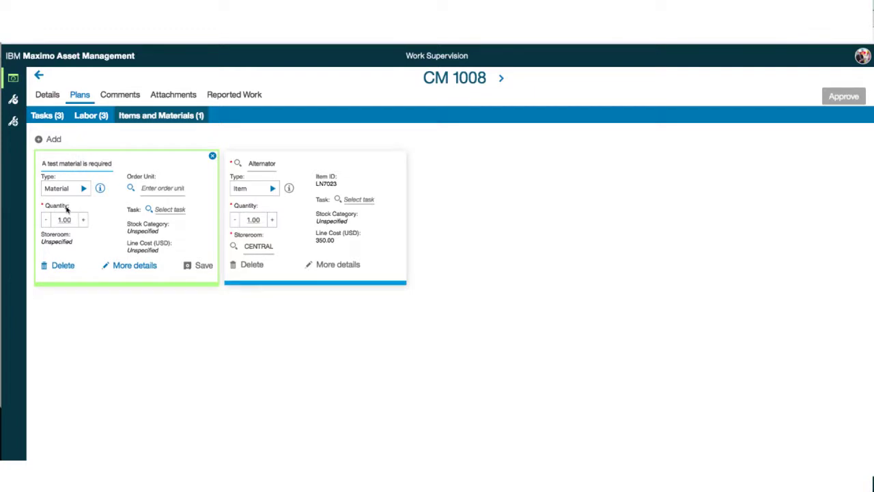
click(83, 220)
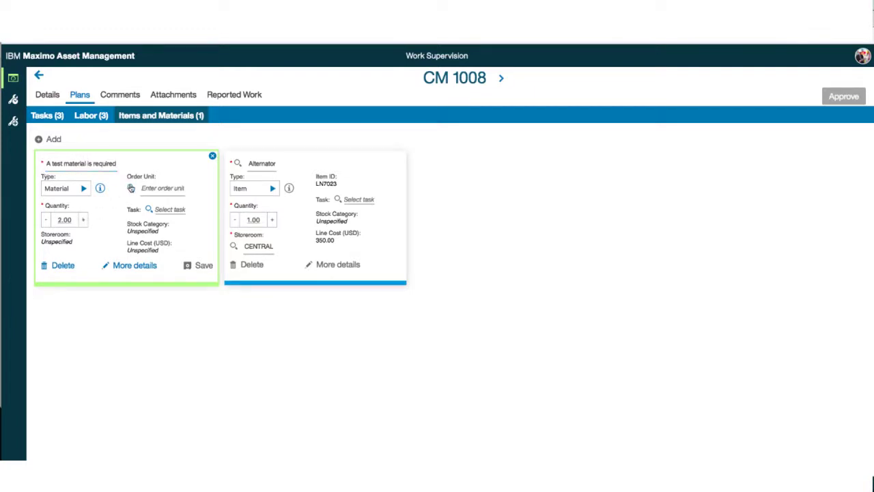
Step: Give the test material a unit cost of 3.00 USD and a required date of 01/01/18, and save it
click(137, 266)
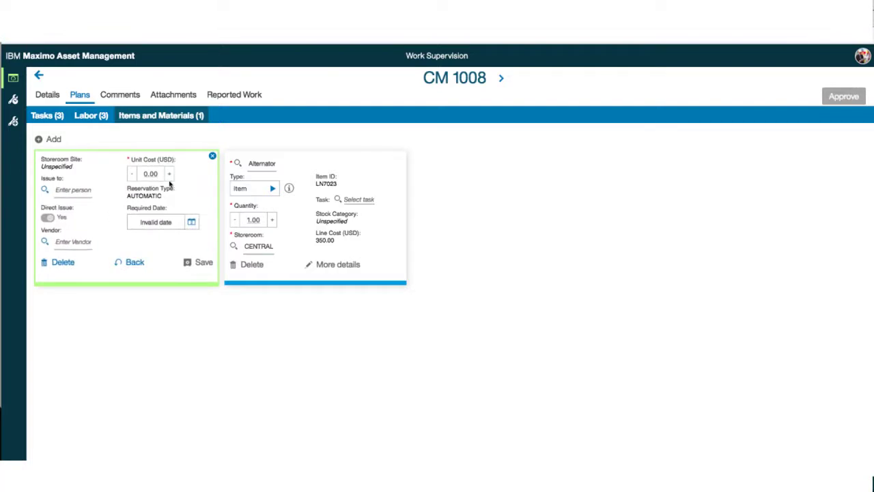
click(169, 174)
click(170, 174)
click(170, 174)
click(192, 222)
click(261, 240)
click(262, 241)
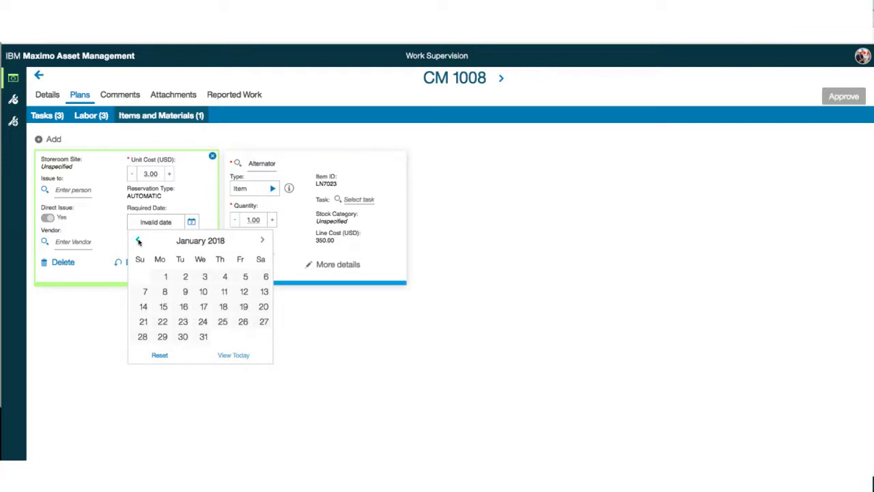
click(138, 240)
click(262, 240)
click(164, 277)
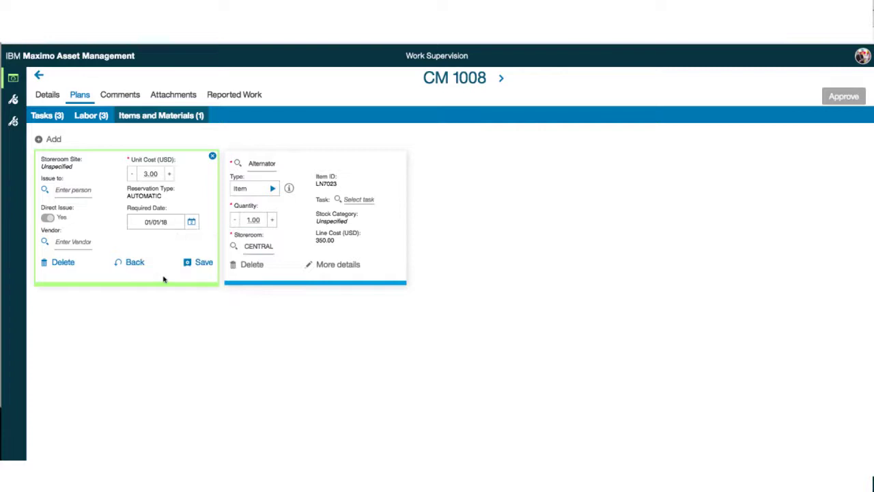
click(198, 263)
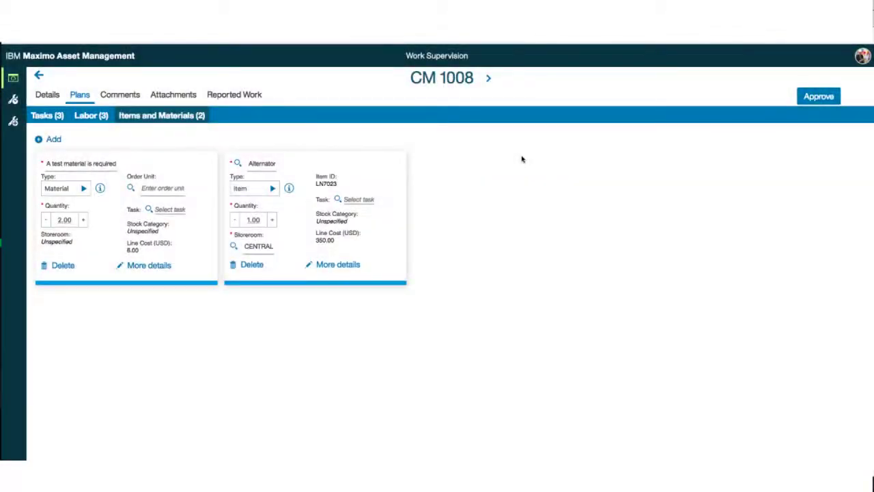
Step: Post the comment "Make sure you contact me when this work is done." on the work order
click(121, 97)
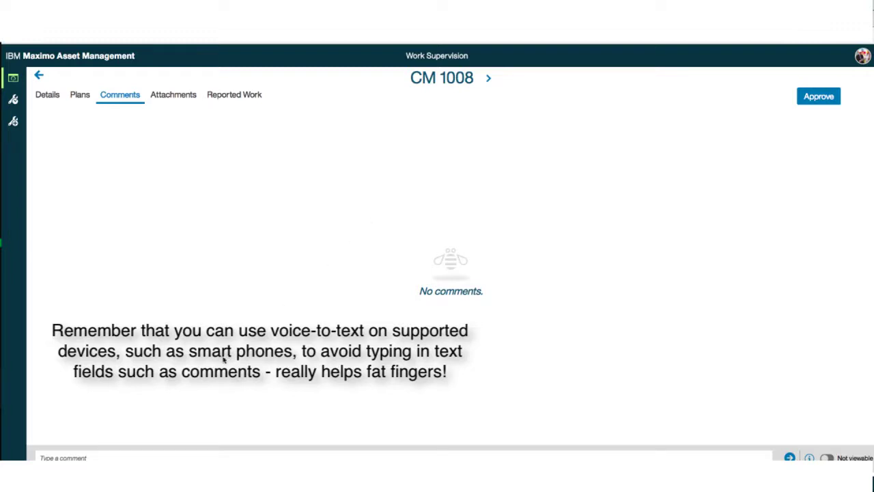
click(125, 457)
text(Make sure you contact me when this)
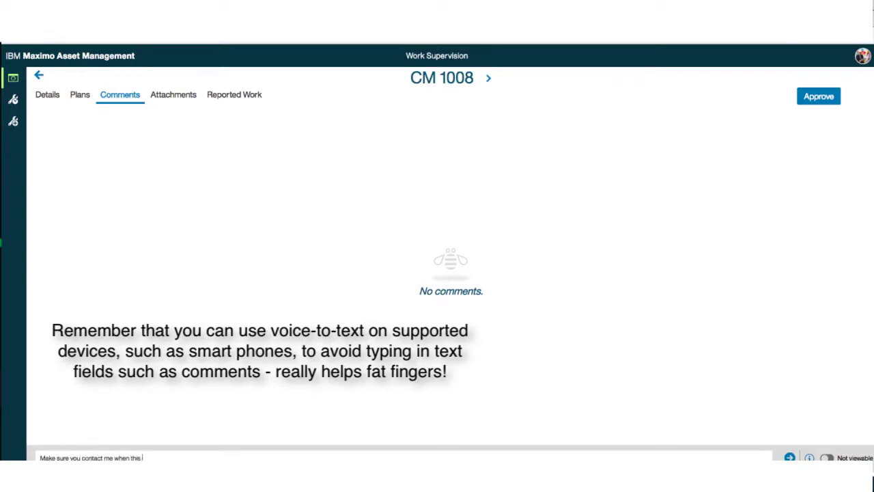
text( work is done.)
key(Return)
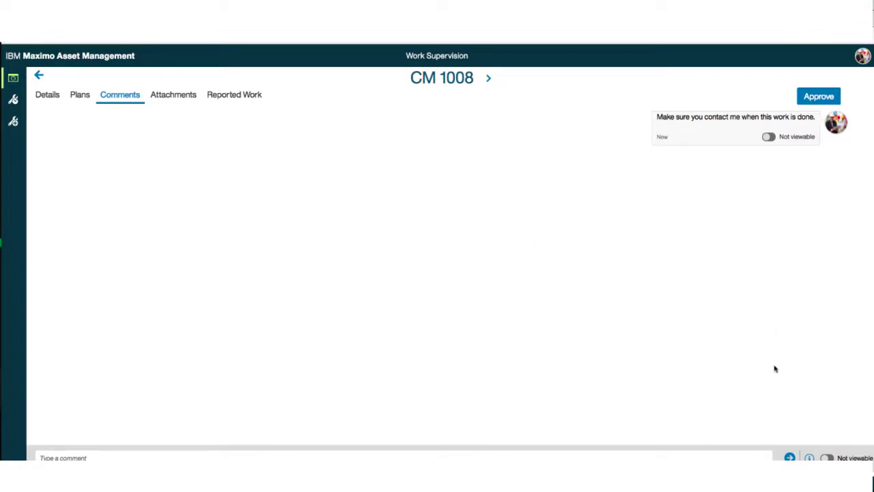
mouse_move(810, 455)
mouse_move(835, 123)
Step: Attach the file box.png from the Downloads folder to the work order
click(179, 100)
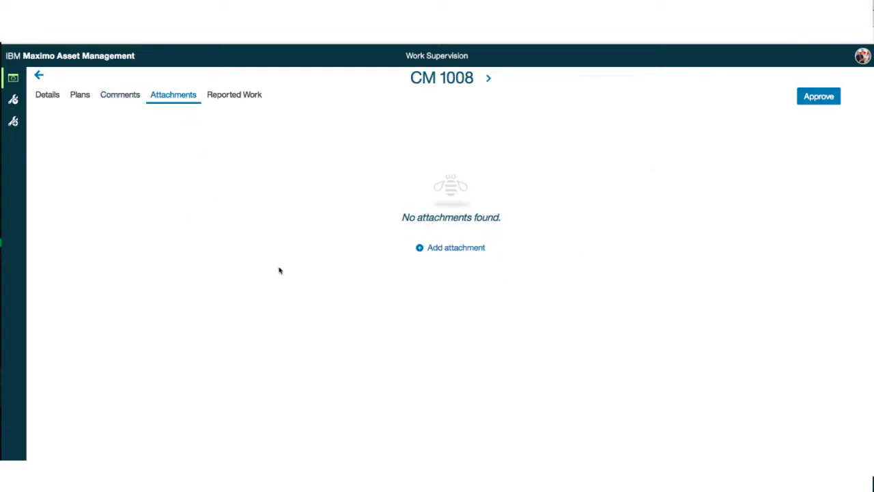
click(436, 250)
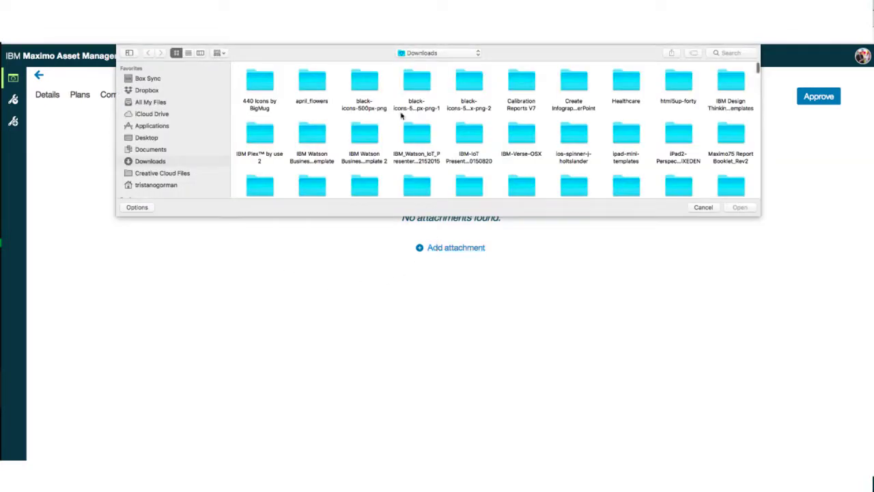
scroll(352, 139, down, 15)
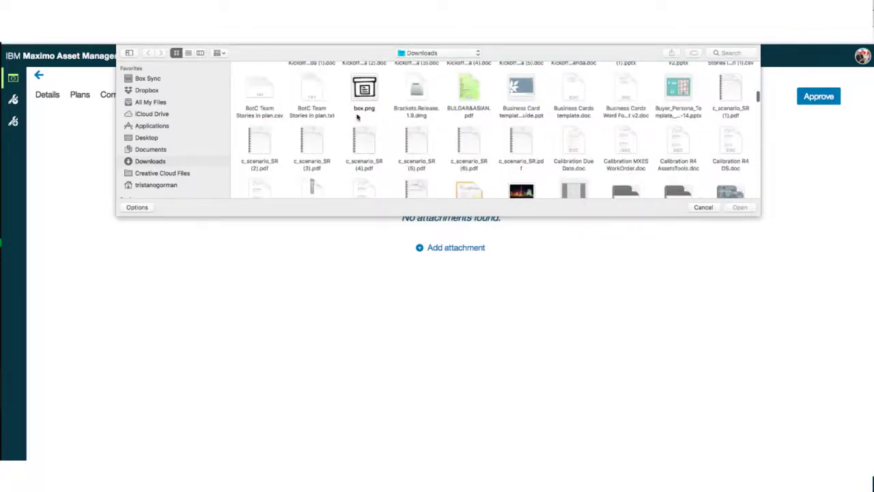
click(365, 100)
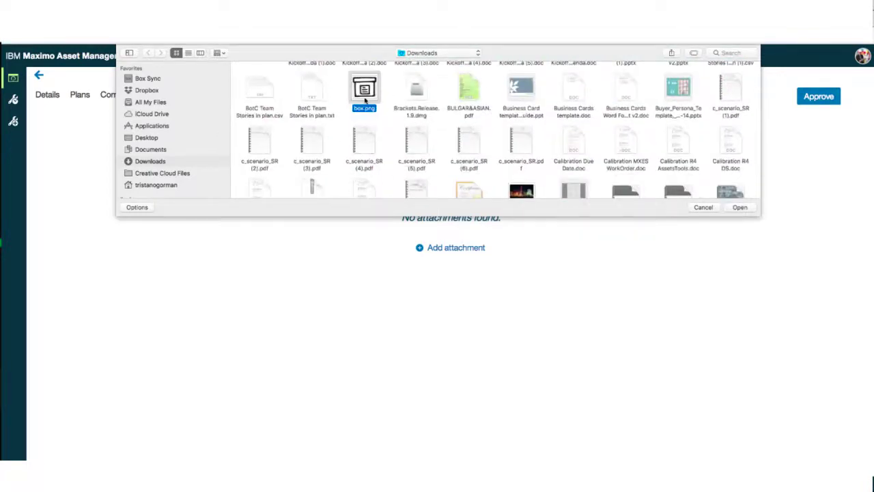
click(736, 208)
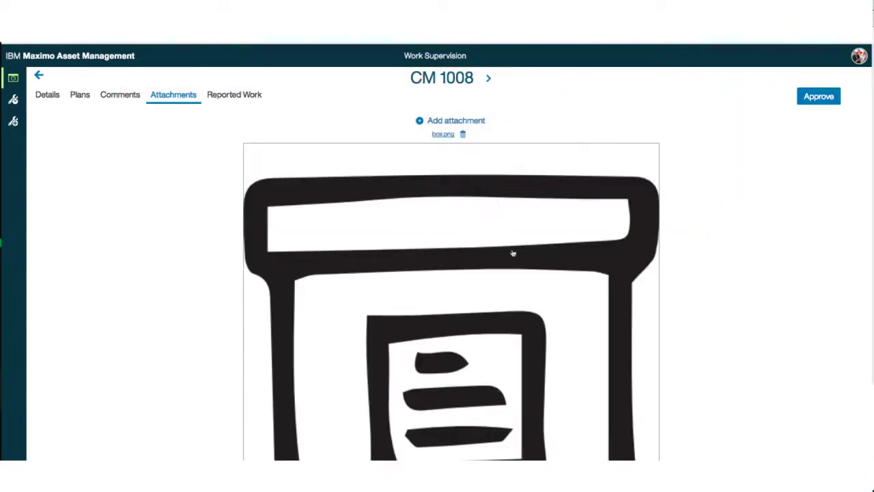
Step: Look over the box.png attachment, open it from its file name, and delete it from the work order
scroll(513, 254, down, 3)
scroll(513, 253, up, 2)
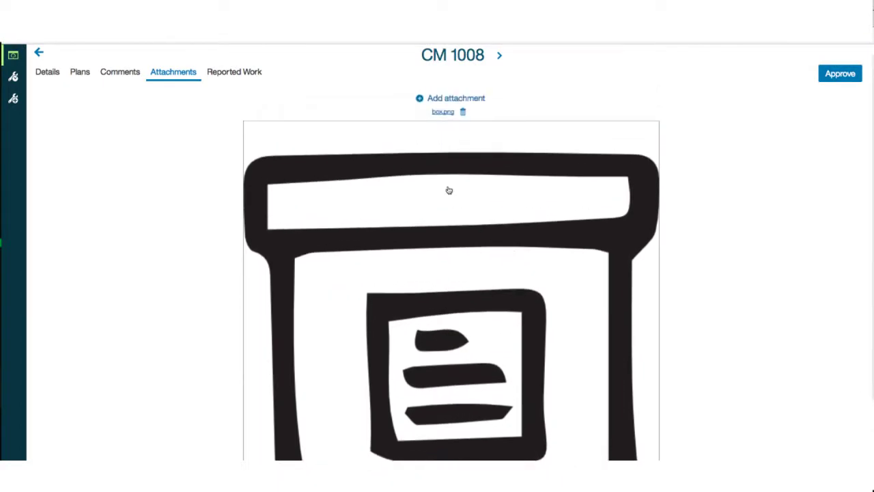
click(442, 112)
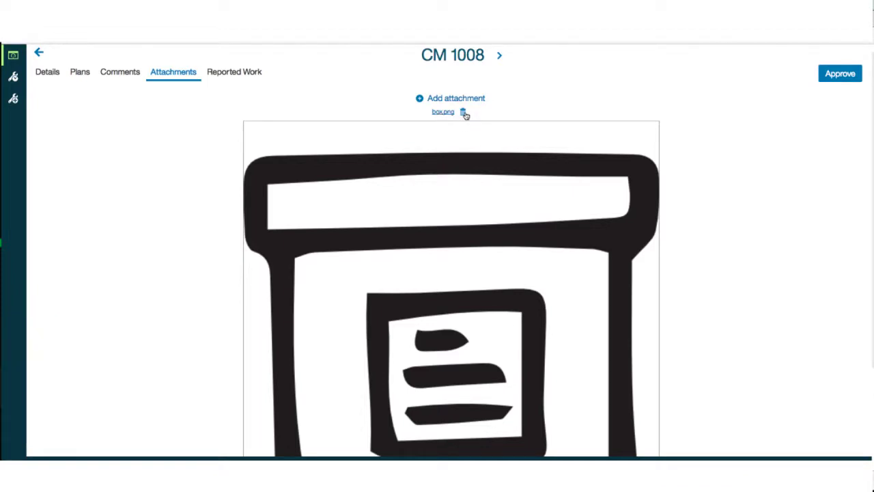
click(464, 112)
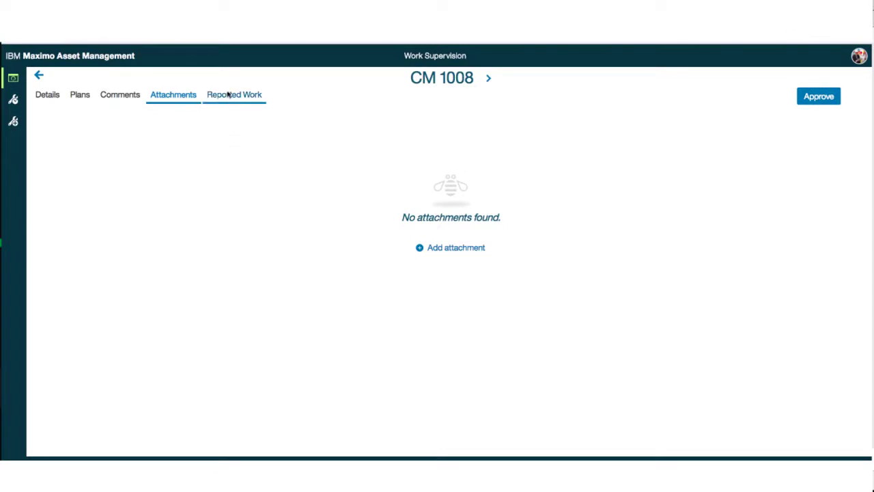
Step: Check the work order's reported time and its reported items and materials, and return to the work queues
click(232, 95)
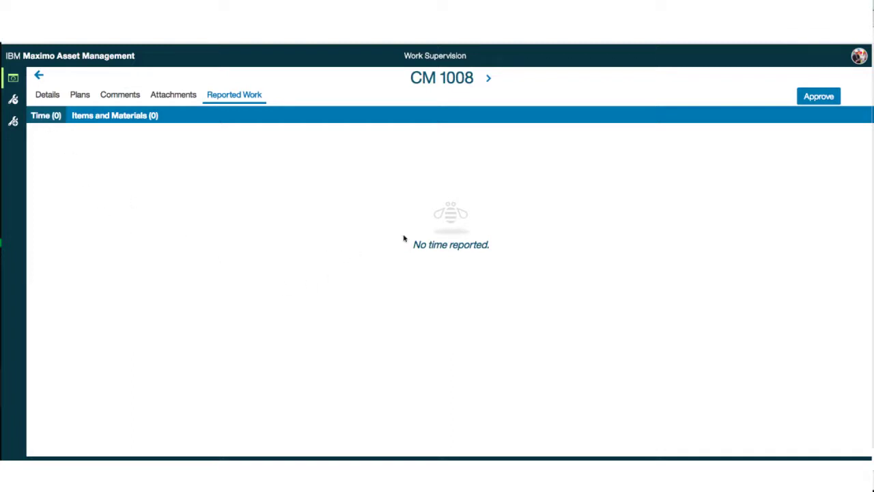
click(106, 116)
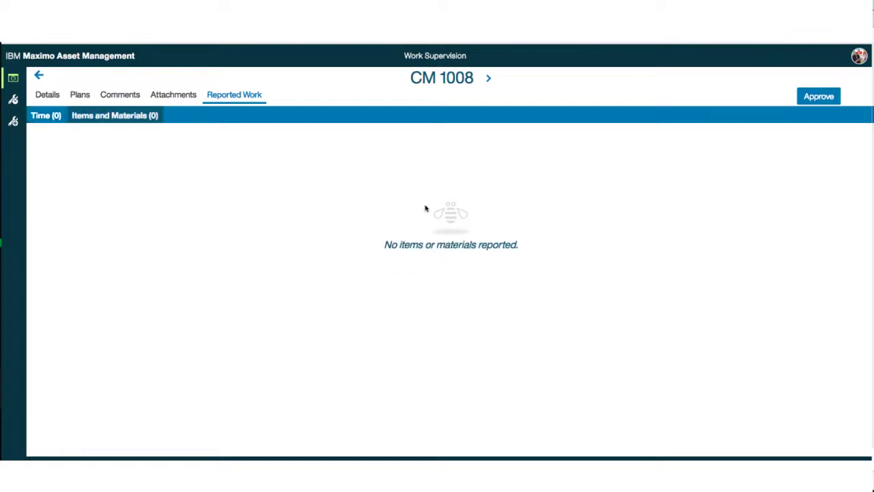
click(41, 75)
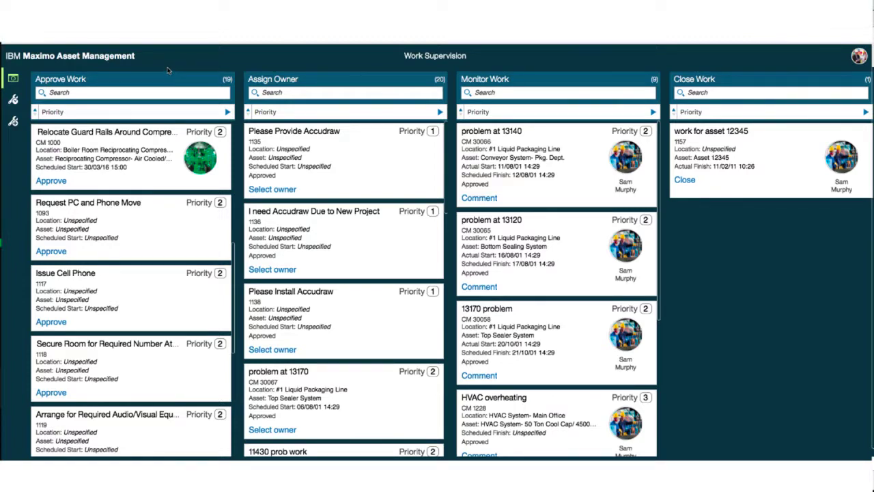
Step: Approve the guard rail relocation work order CM 1000 and assign it an individual owner, searching the people list by first name
click(52, 181)
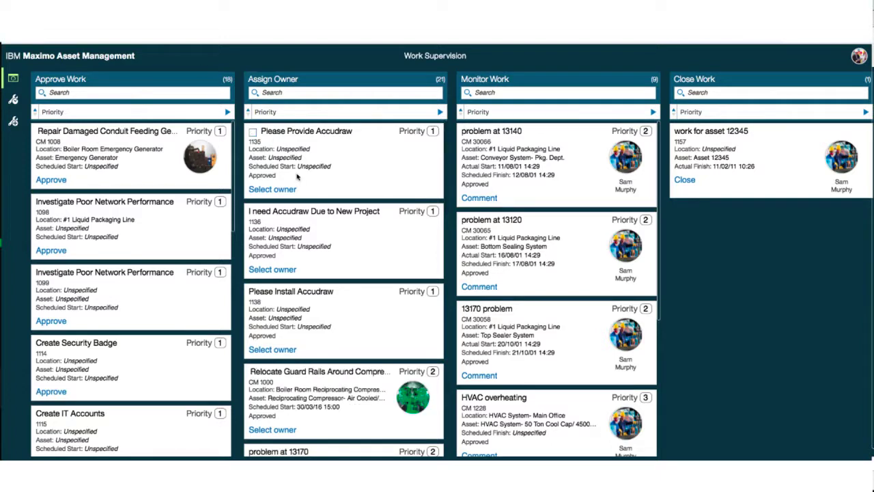
scroll(311, 260, down, 3)
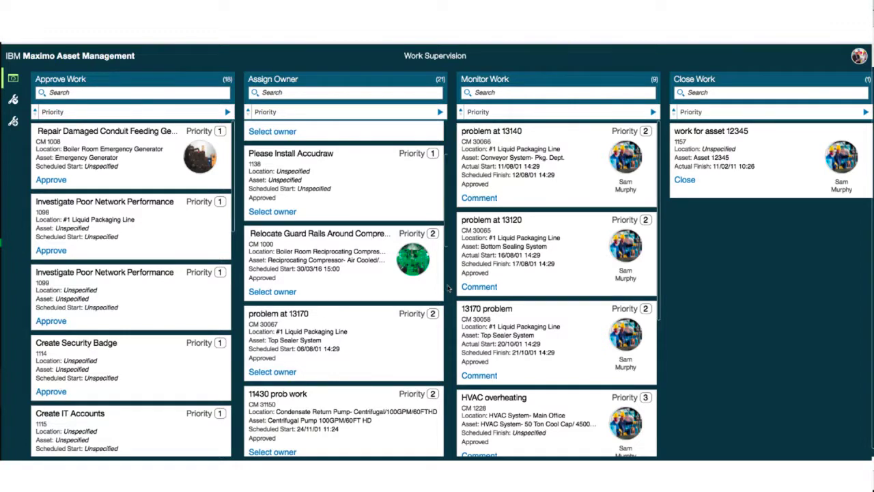
click(287, 292)
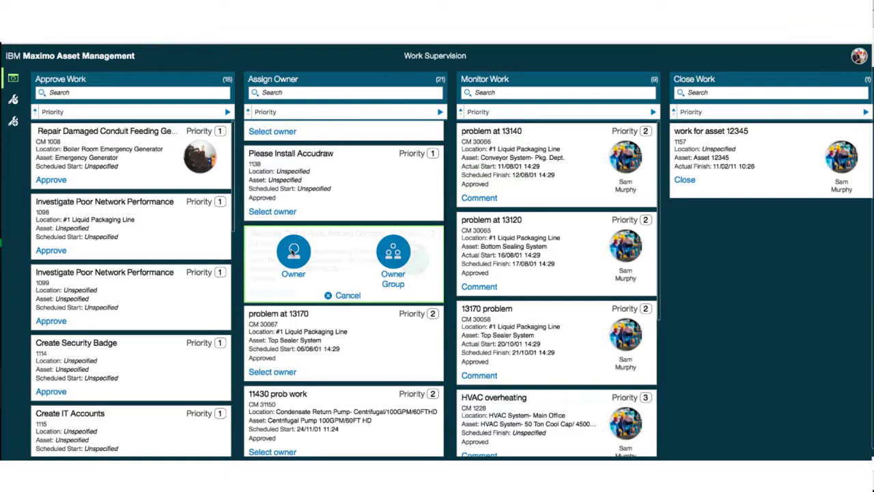
click(294, 252)
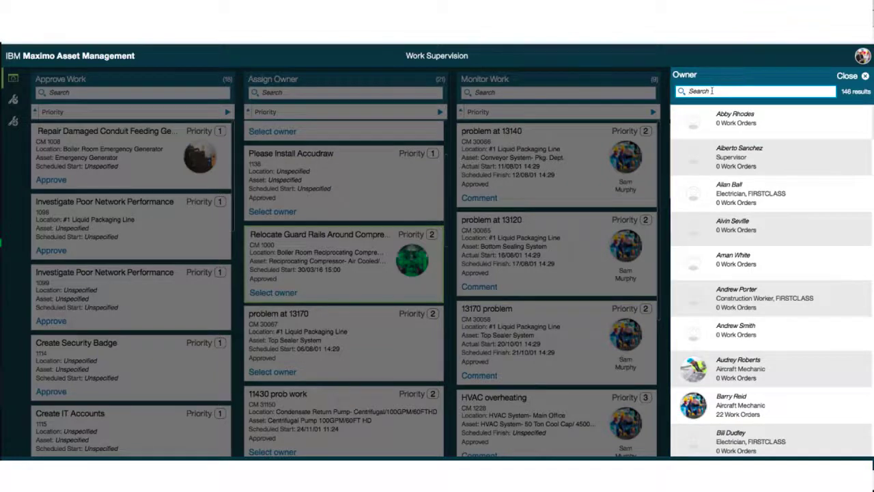
text(sam)
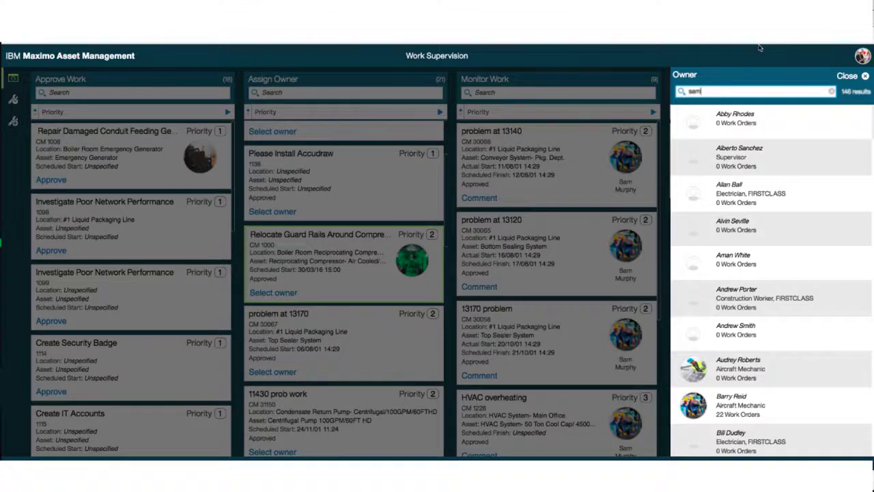
key(Return)
click(744, 118)
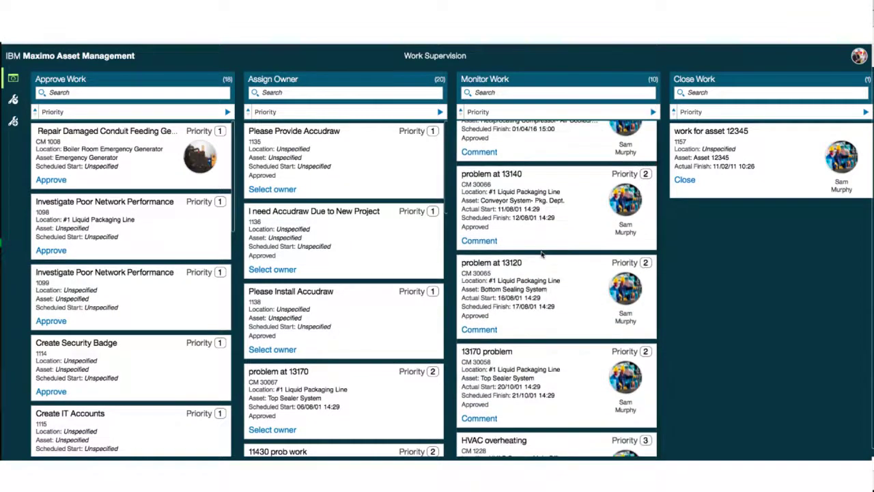
scroll(541, 254, down, 5)
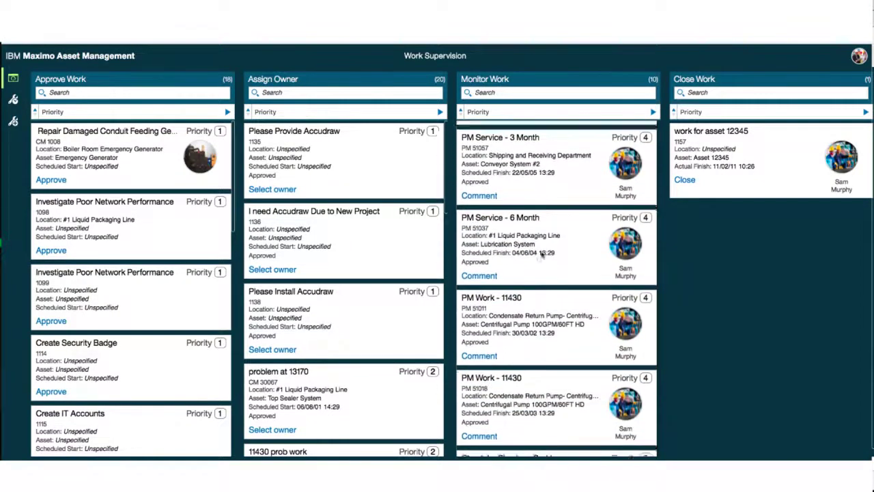
Step: Add the comment "Let me know when this is complete" to monitored work order CM 1000 and return to the work queues
scroll(542, 254, up, 5)
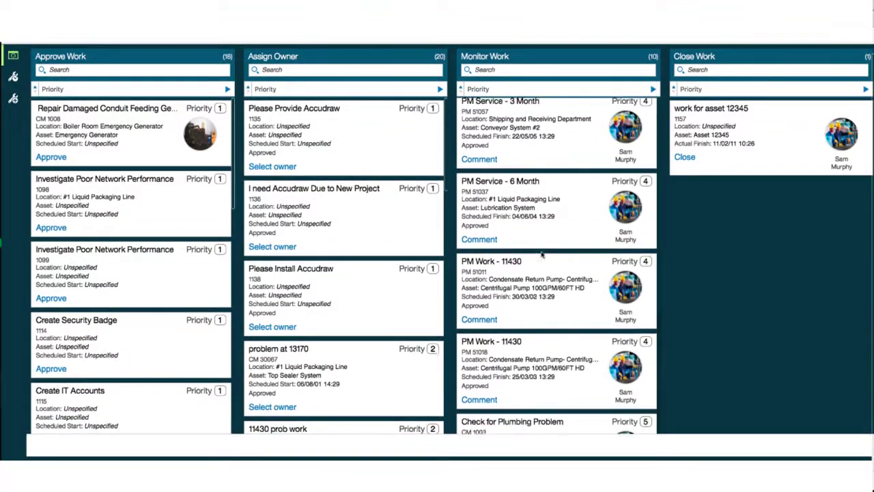
scroll(542, 254, up, 5)
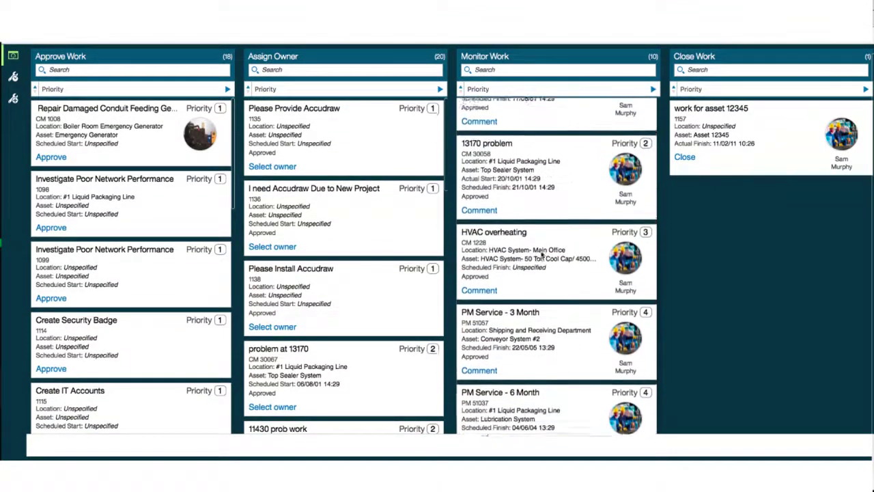
scroll(541, 254, up, 3)
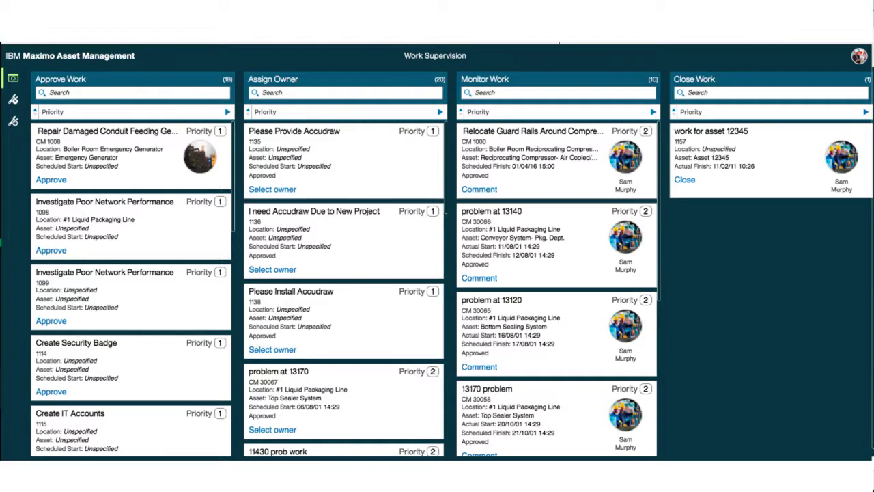
click(473, 191)
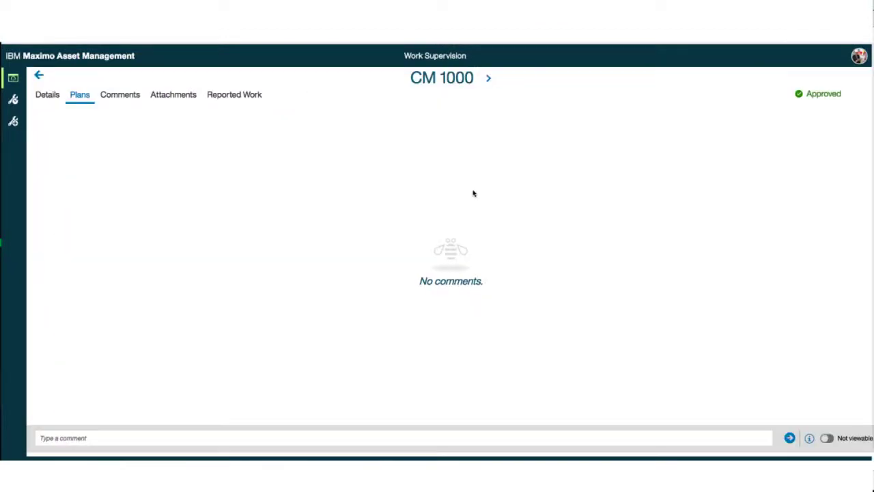
click(223, 436)
text(Let me know when this is complete)
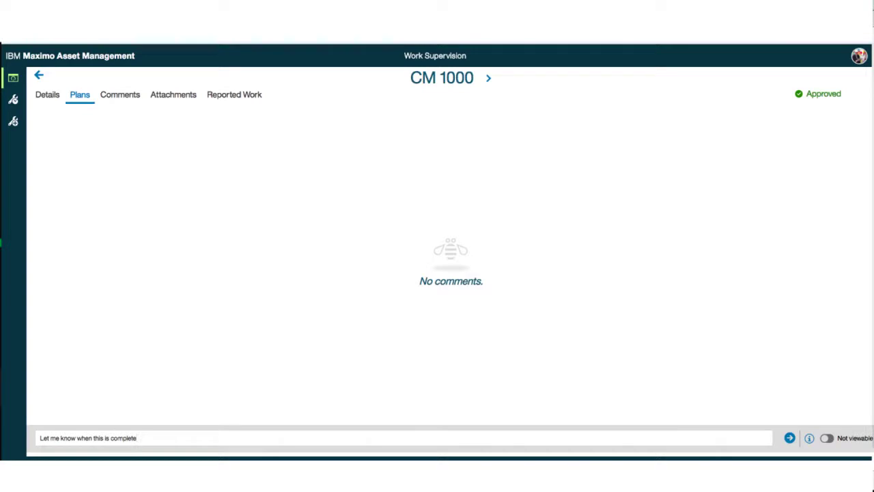
key(Return)
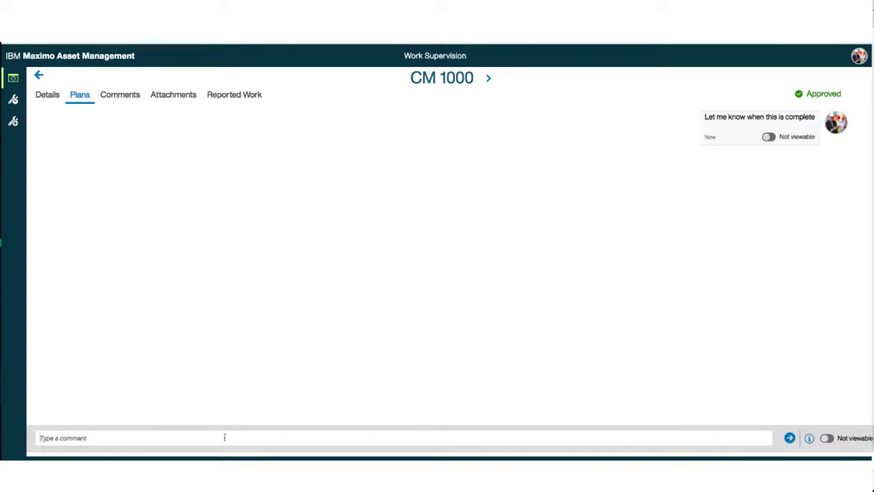
click(40, 76)
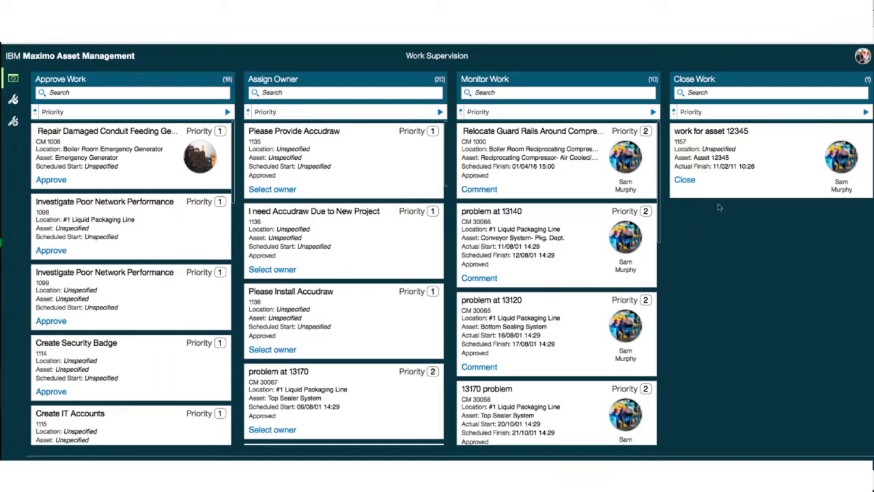
Step: Review the reported work on work order 1157 and close the order from the Close Work queue
click(739, 157)
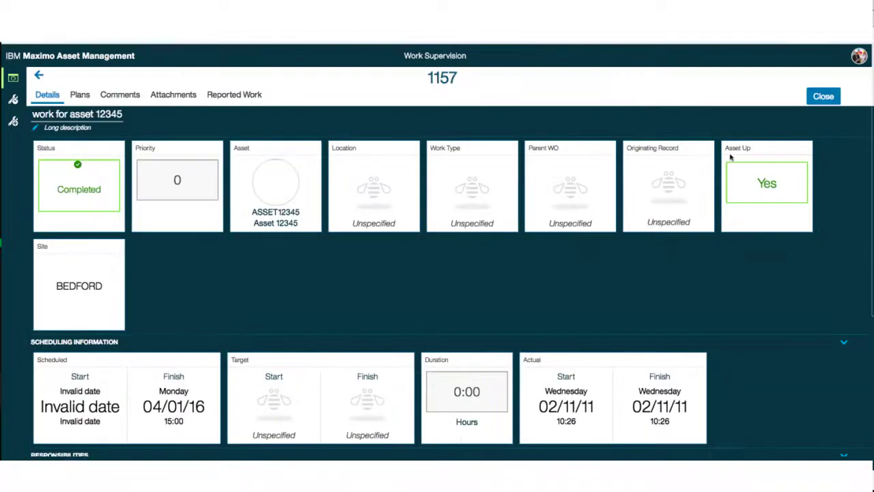
click(232, 97)
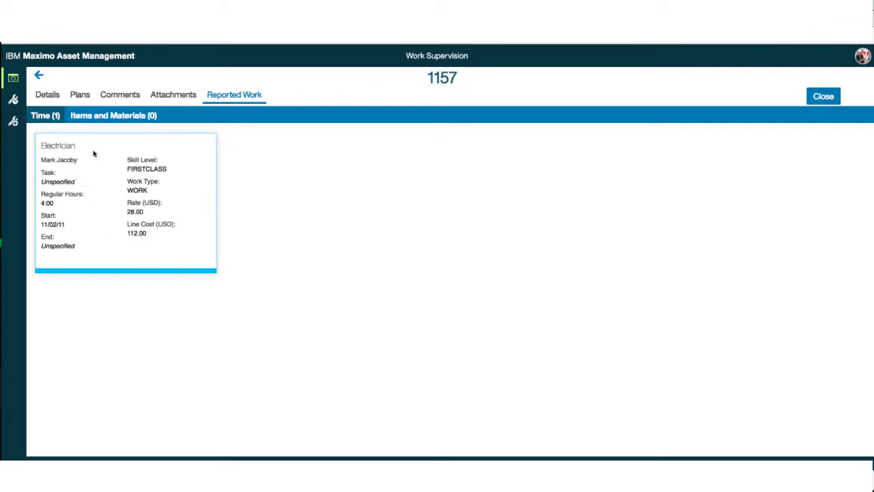
click(39, 76)
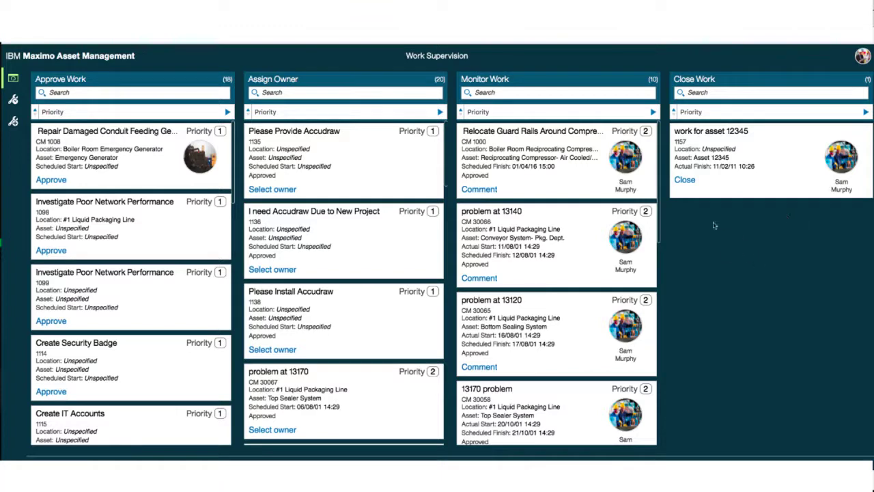
click(686, 180)
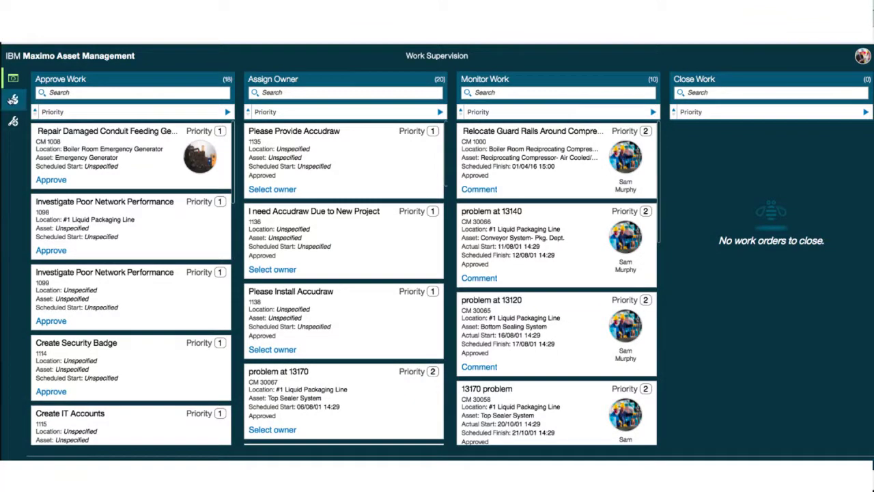
Step: Set the closed work list's date range to start on 01/07/17 and look over closed work order 1107
mouse_move(10, 101)
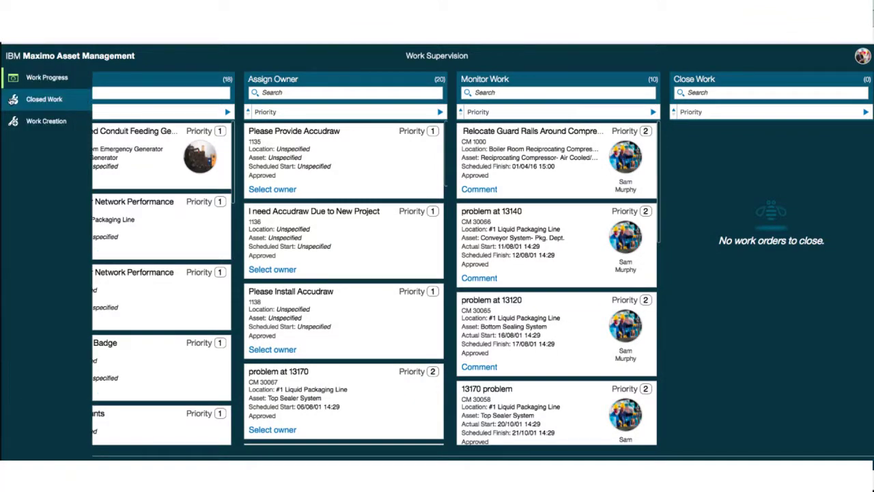
click(44, 100)
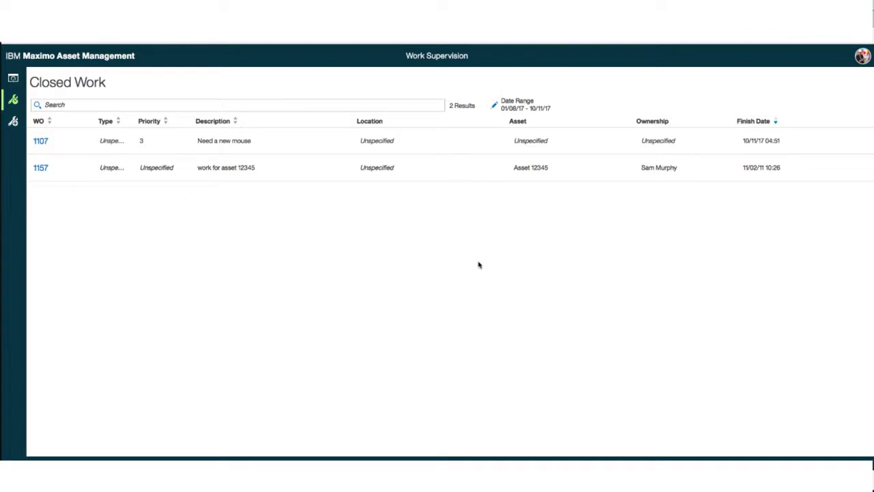
click(494, 106)
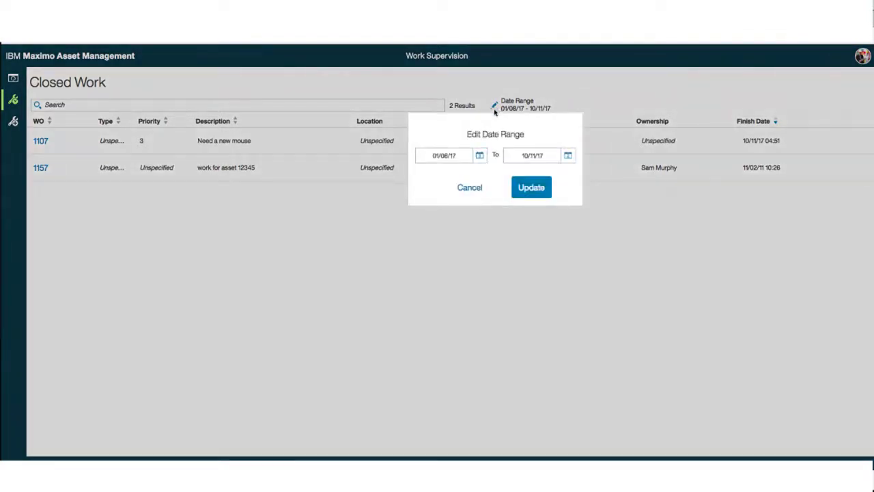
click(480, 156)
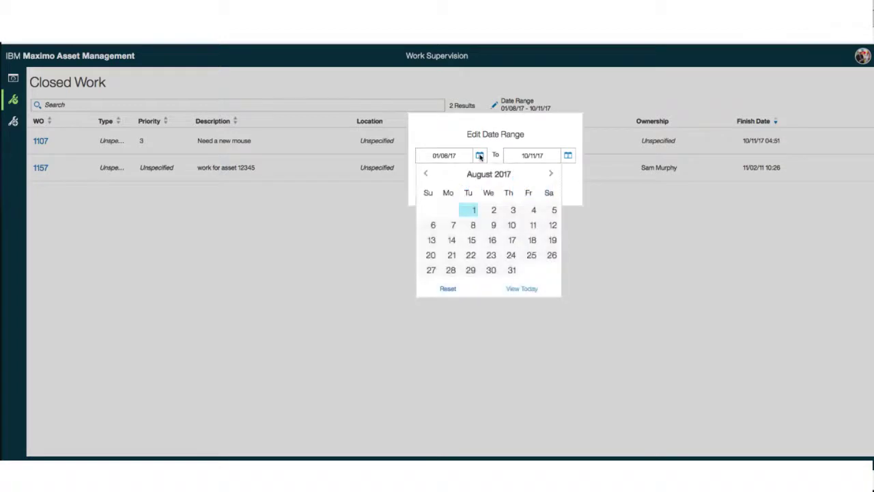
click(426, 174)
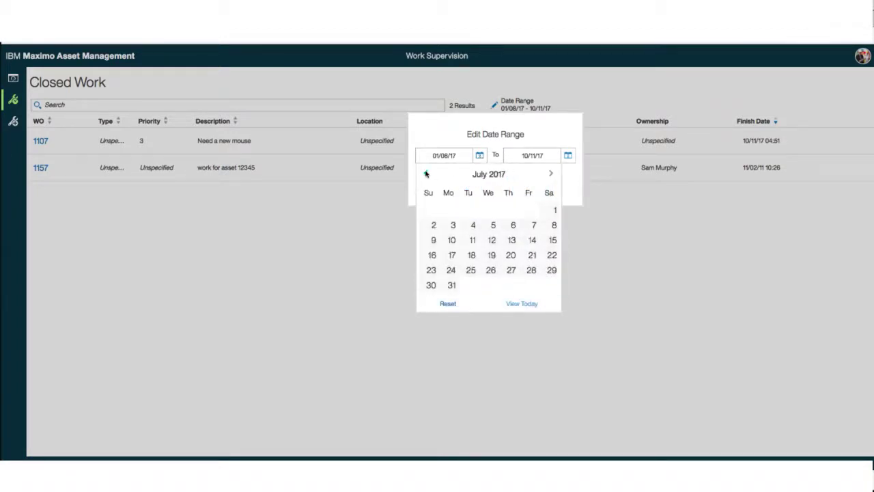
click(552, 212)
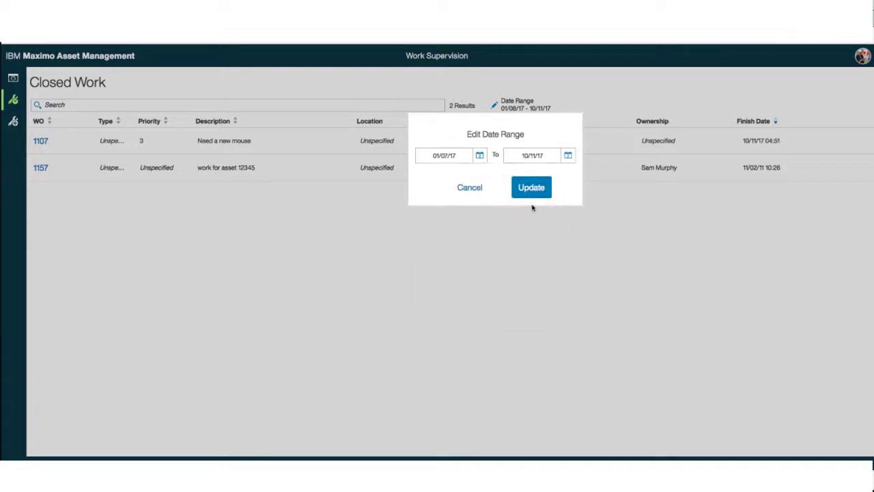
click(530, 194)
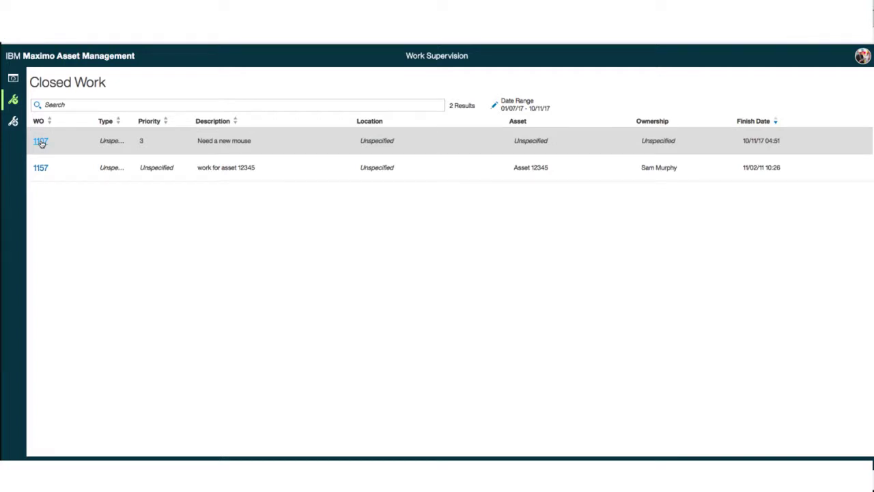
click(41, 142)
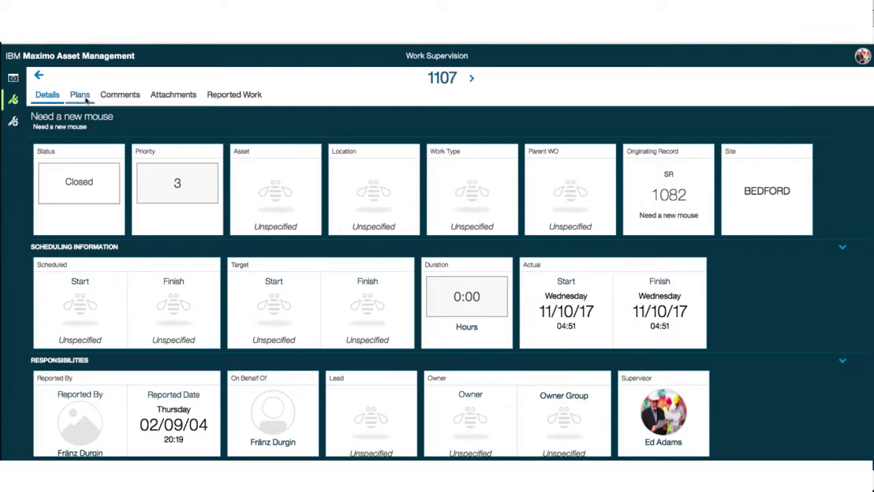
click(38, 75)
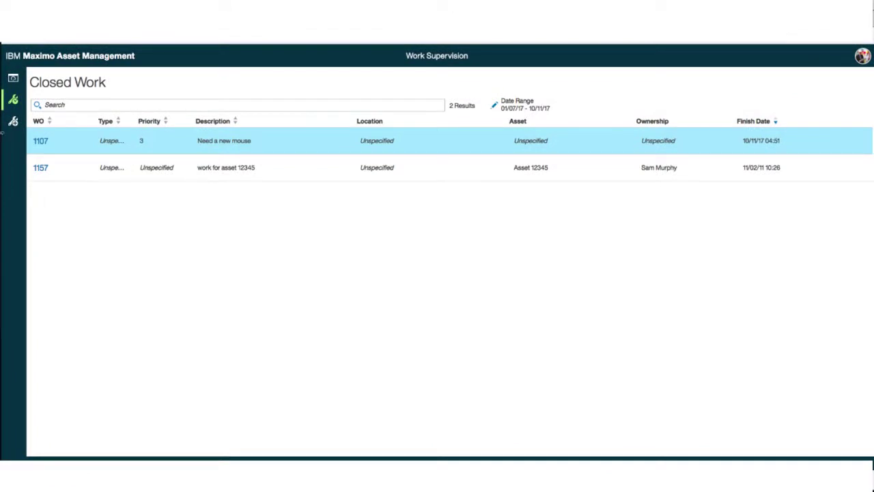
Step: Create a work order with the description "A description for the work" and type CM, and proceed to adding its details
mouse_move(11, 127)
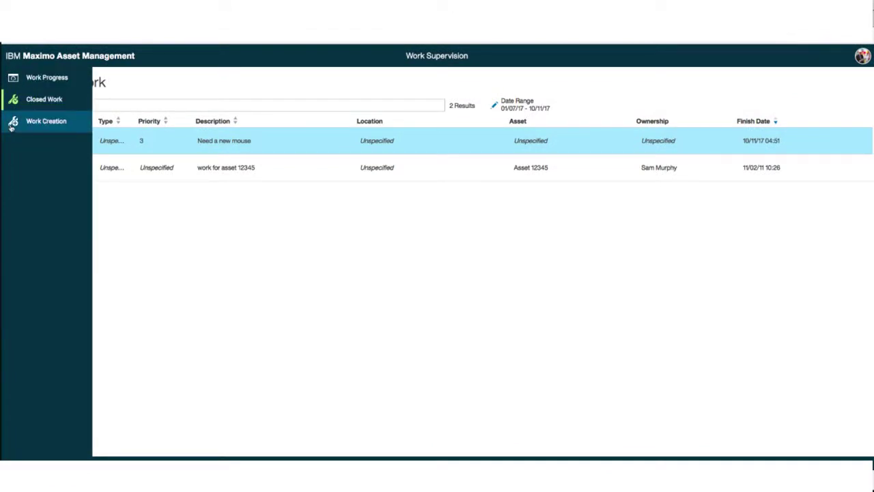
click(38, 124)
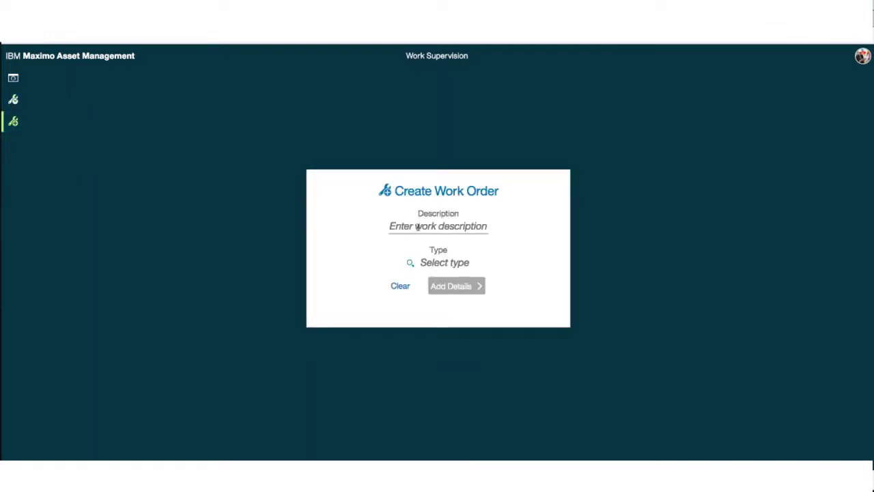
click(416, 228)
text(A description fo)
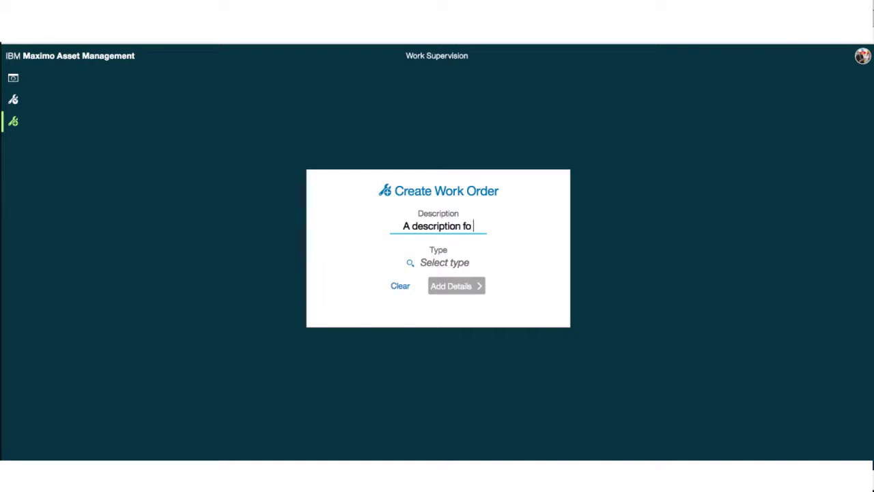
text(r the work)
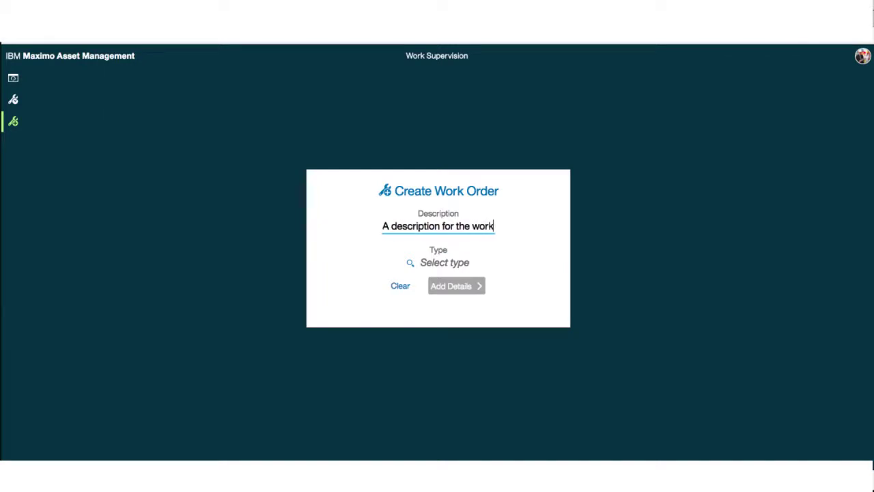
click(409, 264)
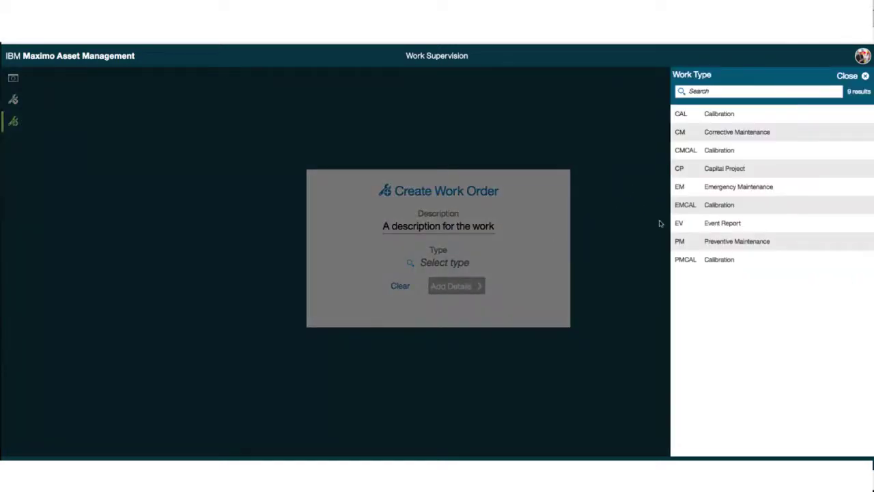
click(691, 132)
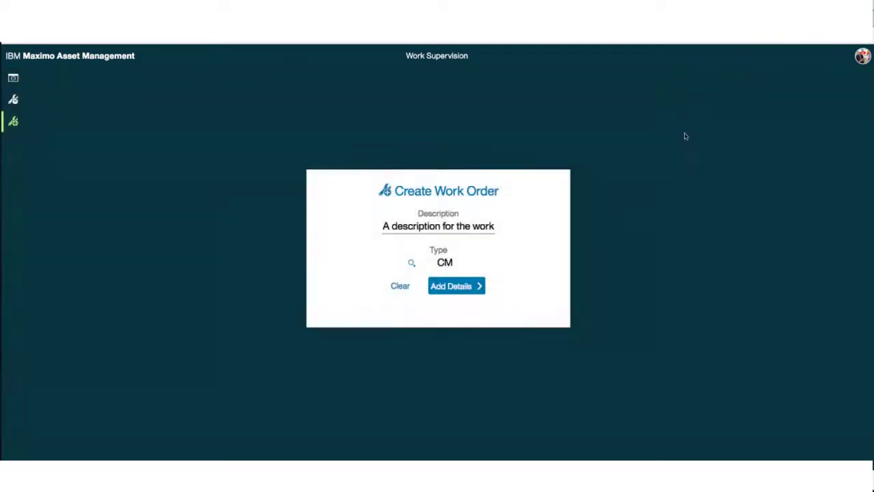
click(450, 291)
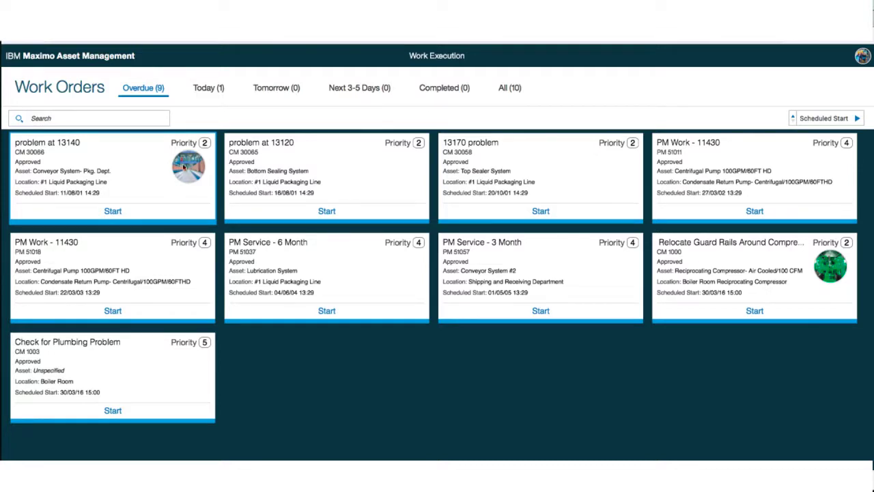
Step: Look over the work orders scheduled for today and the full work order list, and return to the overdue ones
click(205, 89)
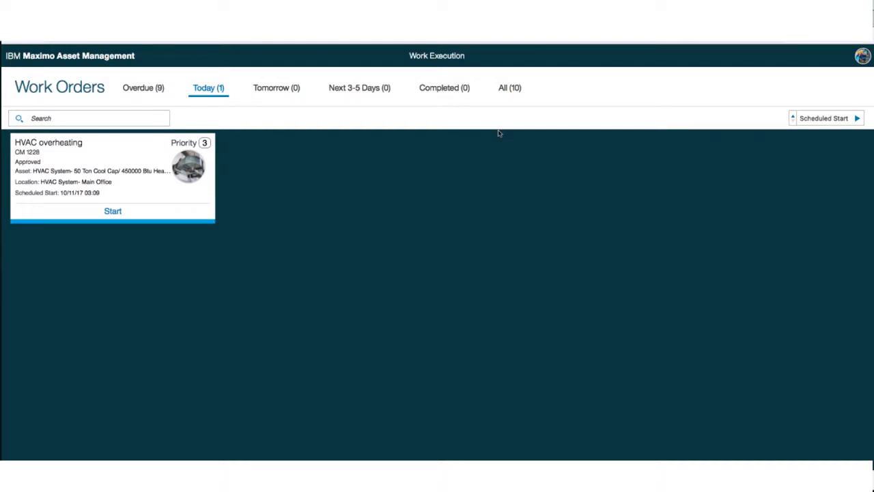
click(512, 98)
click(144, 89)
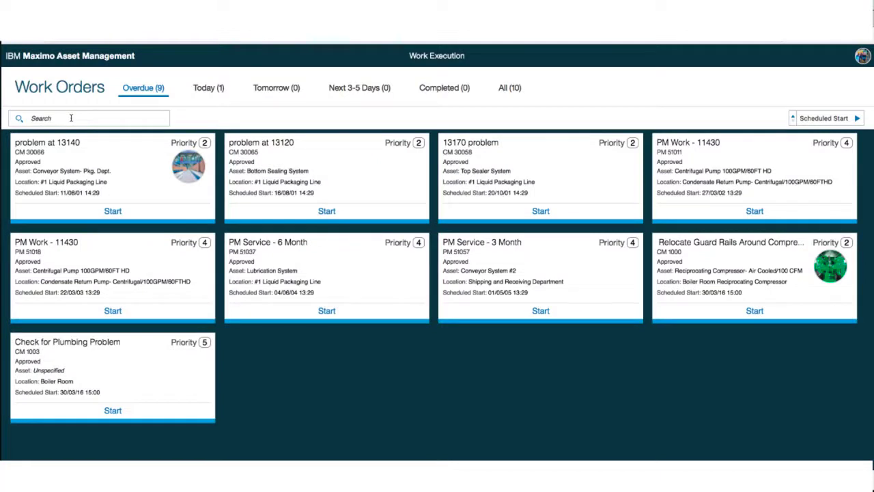
Step: Search the overdue work orders for 13140, clear the search, and check the available sort options
click(71, 118)
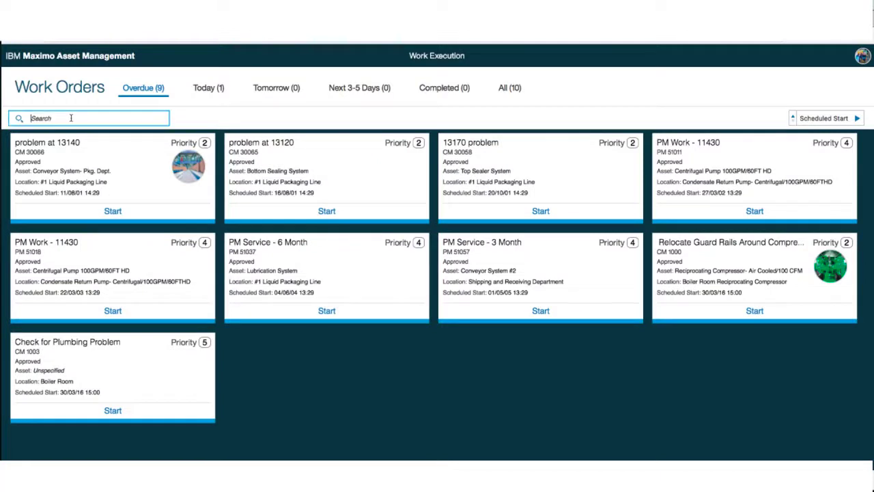
text(12)
key(BackSpace)
text(3140)
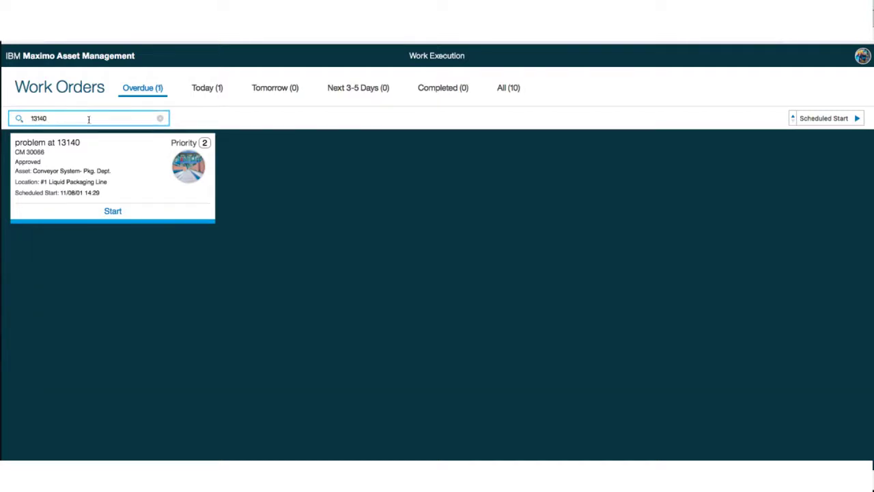
click(160, 118)
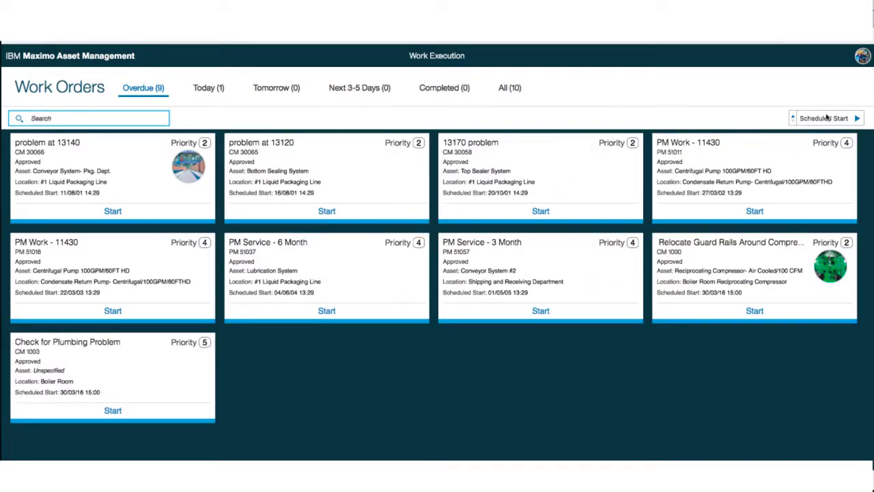
click(827, 119)
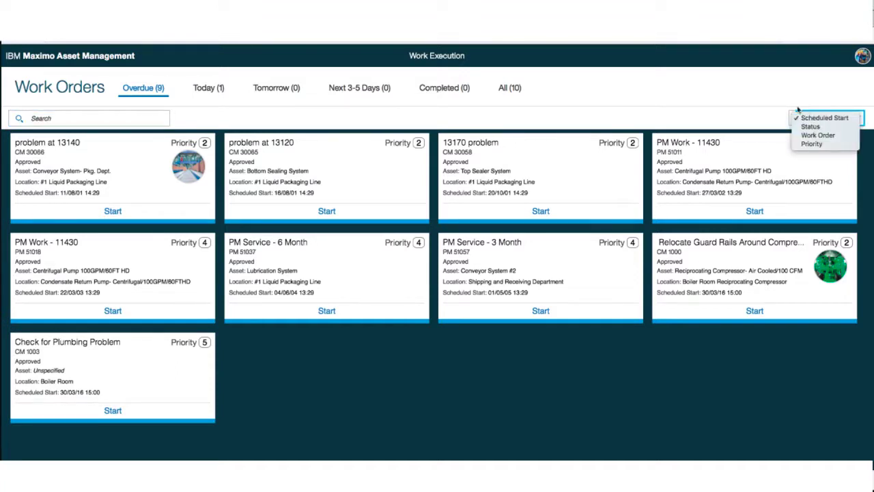
click(748, 112)
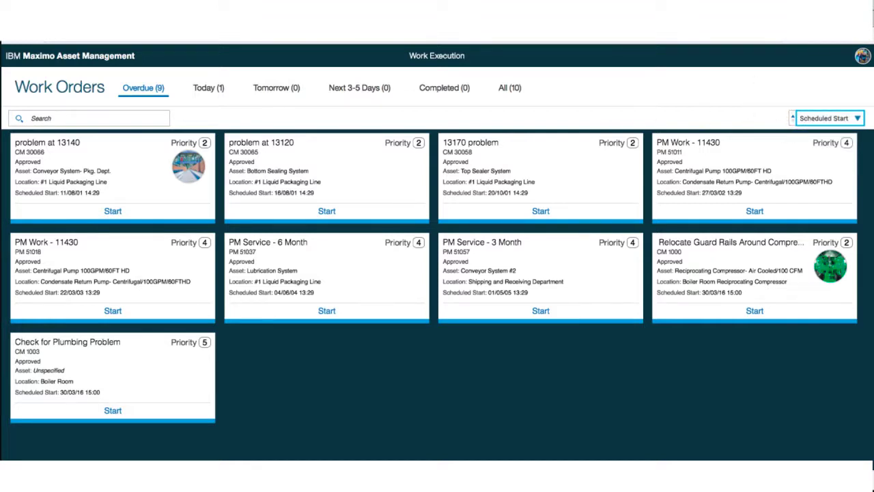
Step: Open the browser's developer tools and look over the today, tomorrow and overdue work orders in the iPhone 6 Plus preview
click(866, 37)
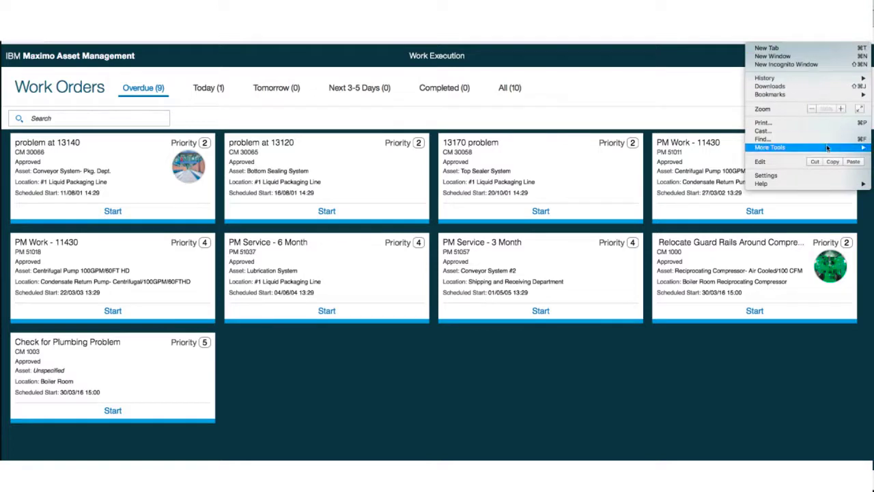
mouse_move(825, 150)
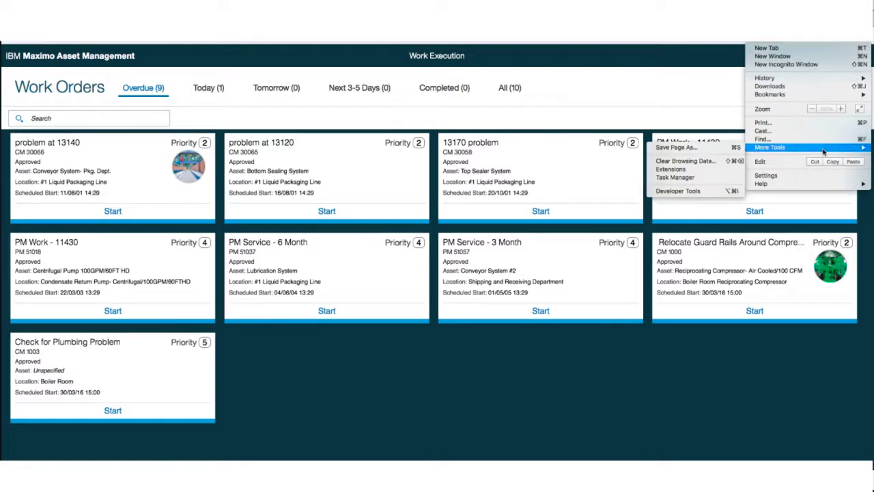
click(696, 190)
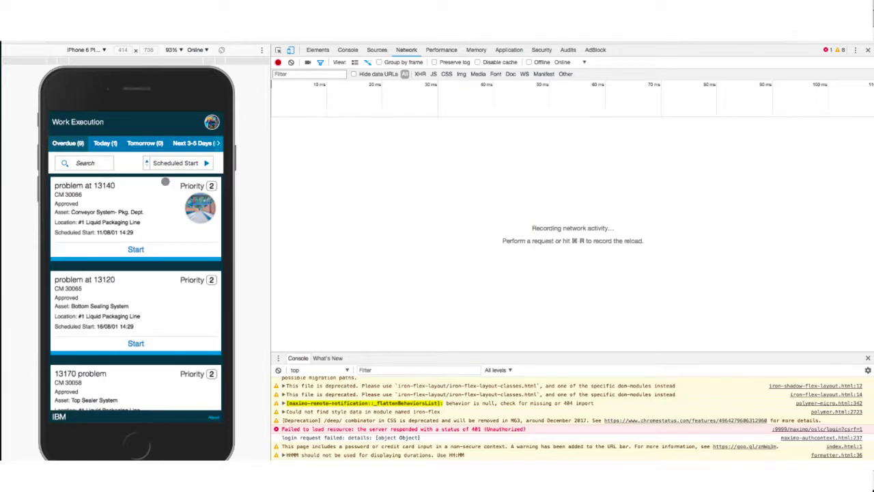
click(112, 144)
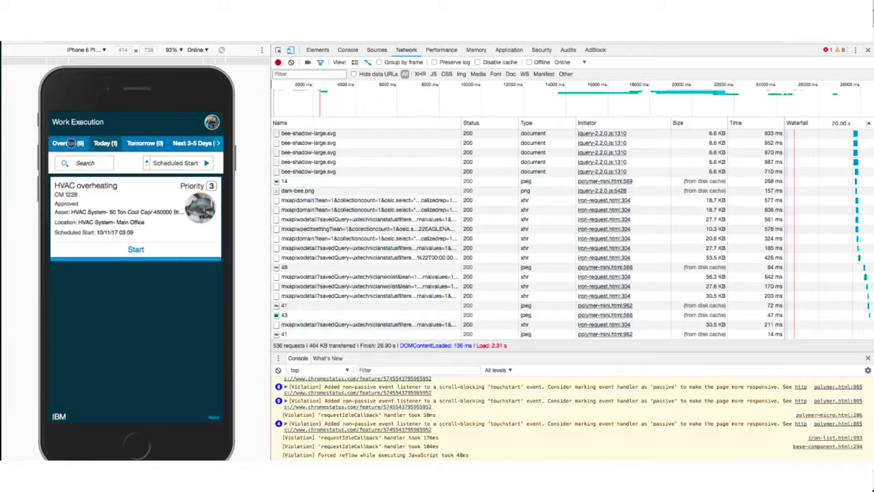
click(136, 144)
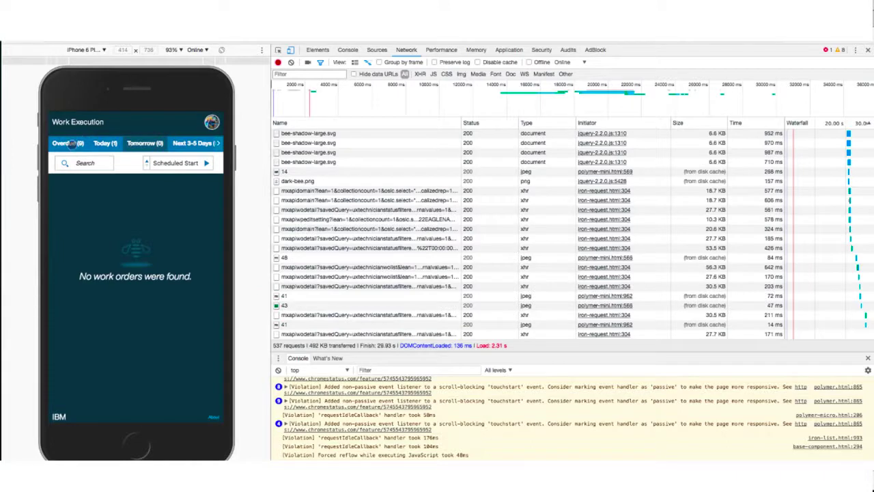
click(71, 143)
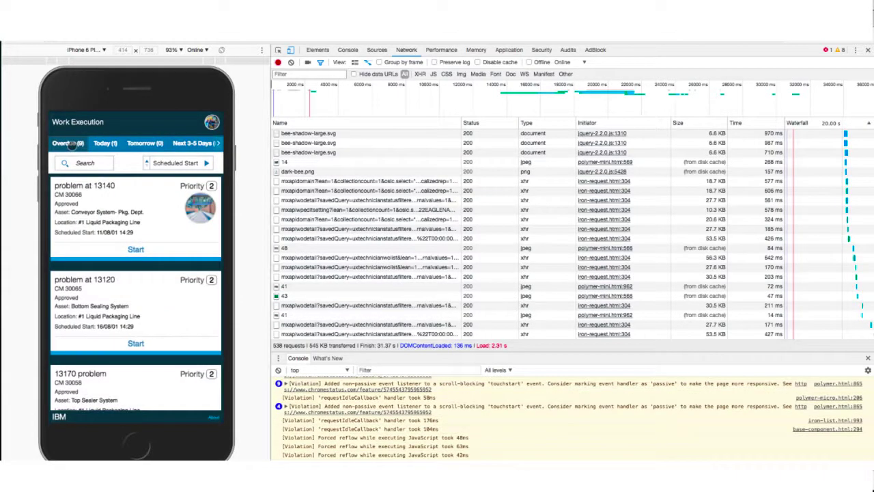
Step: Preview the overdue work orders on an iPad Pro and an iPad, and close the developer tools
click(104, 50)
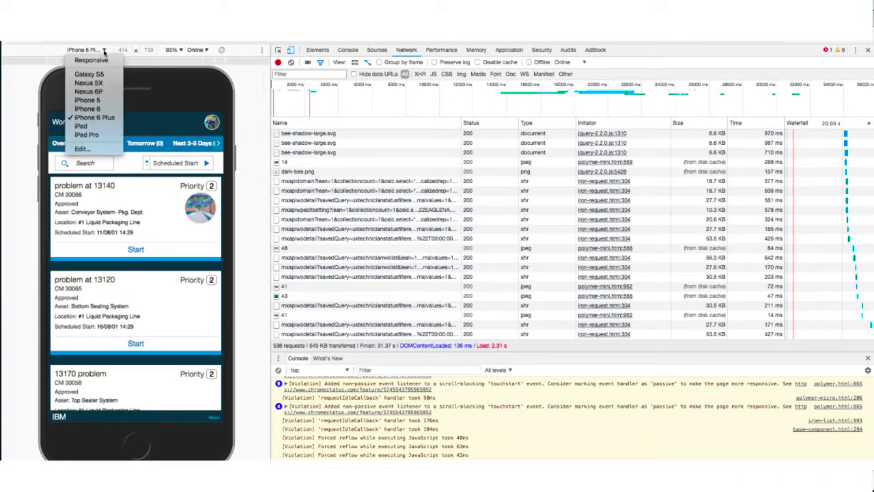
click(99, 135)
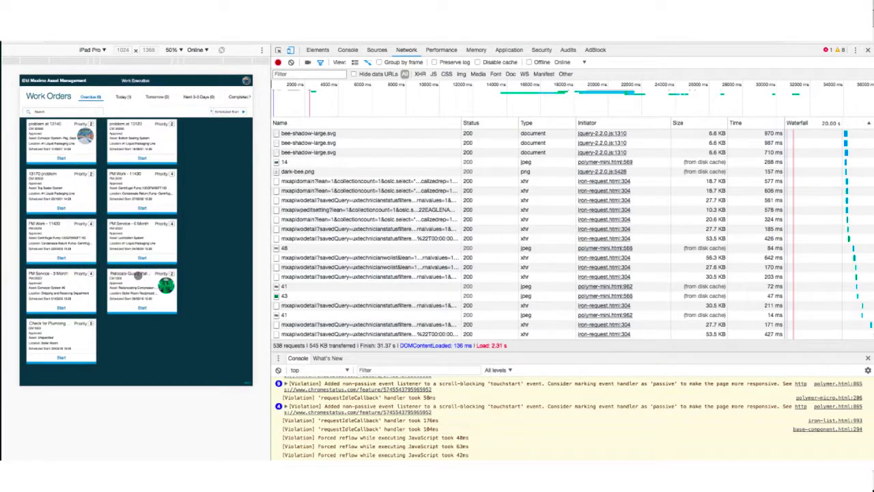
click(104, 51)
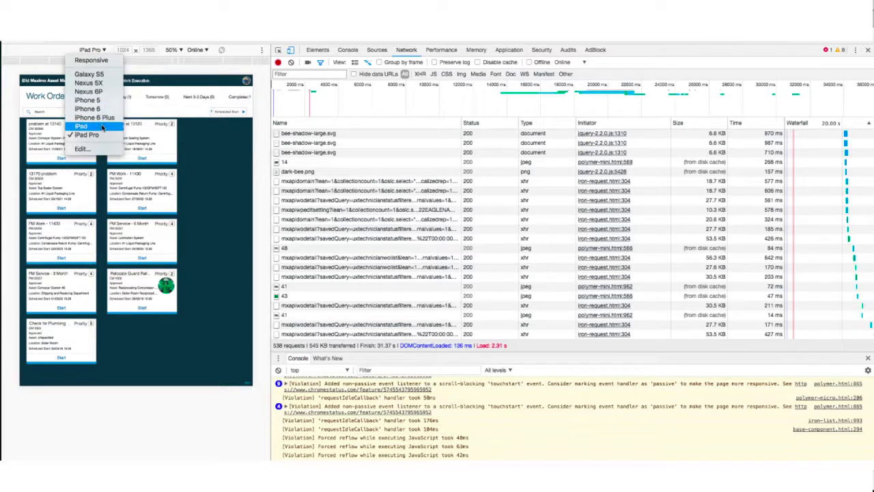
click(102, 127)
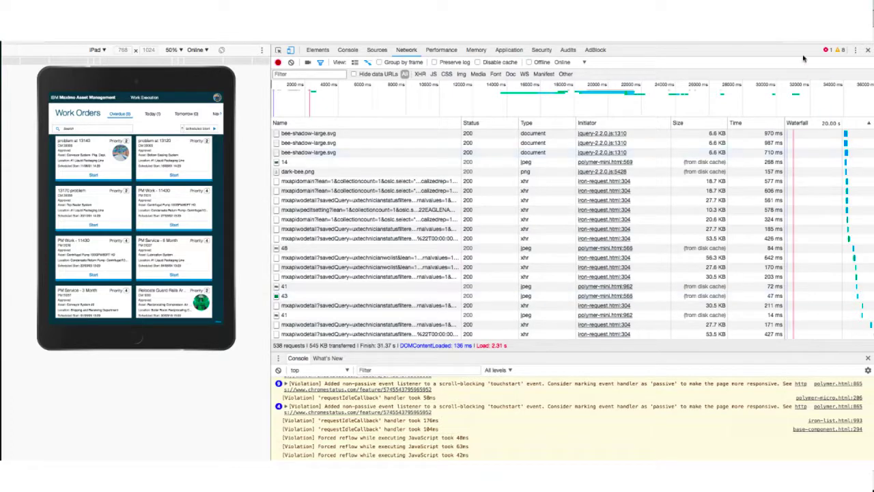
mouse_move(845, 143)
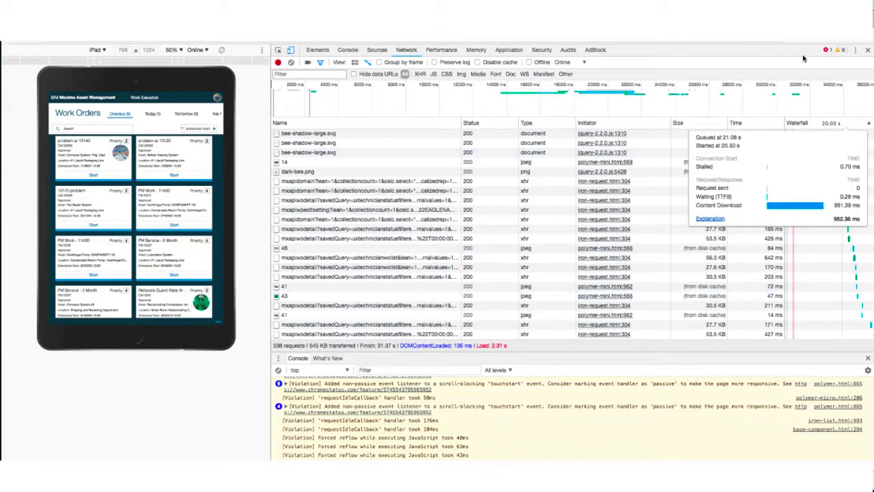
click(868, 50)
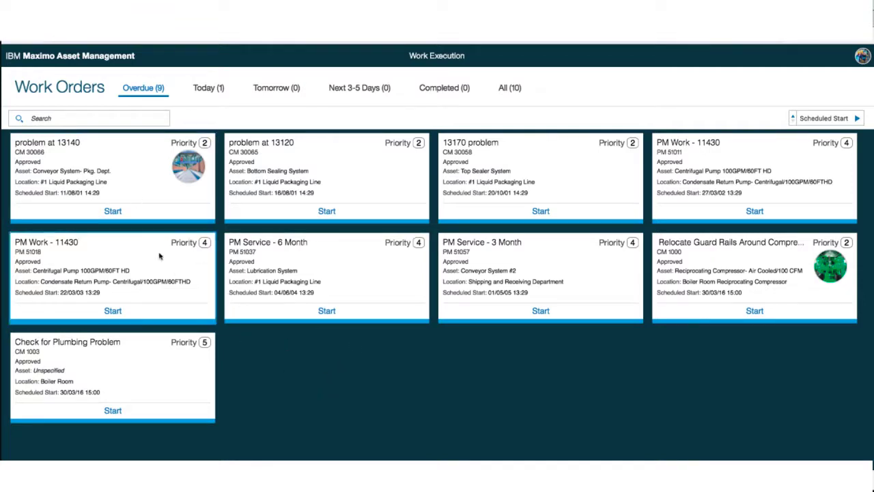
Step: Complete the task "Review hot and cold air flow" on today's HVAC overheating work order and view its planned items and materials
click(205, 91)
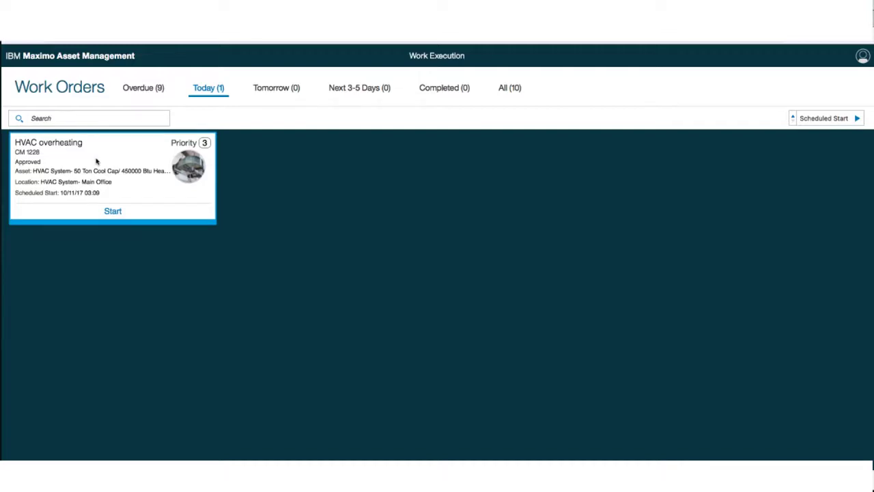
click(97, 161)
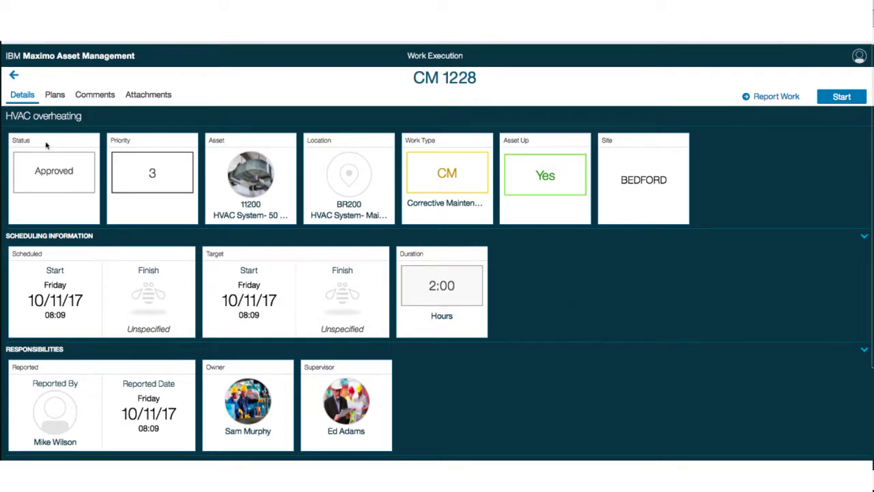
click(52, 98)
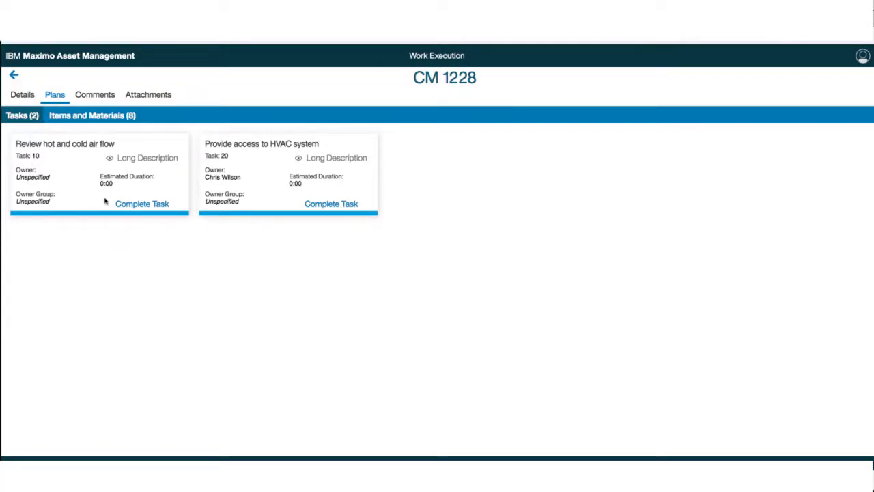
click(138, 207)
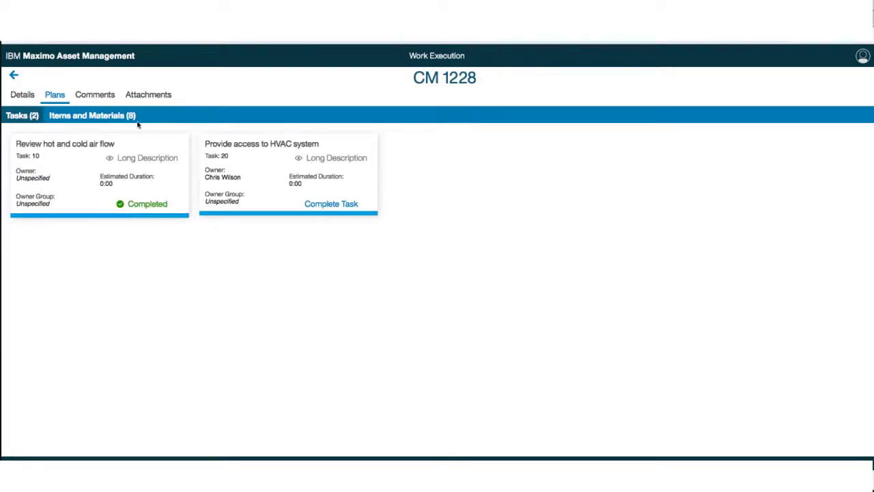
click(113, 117)
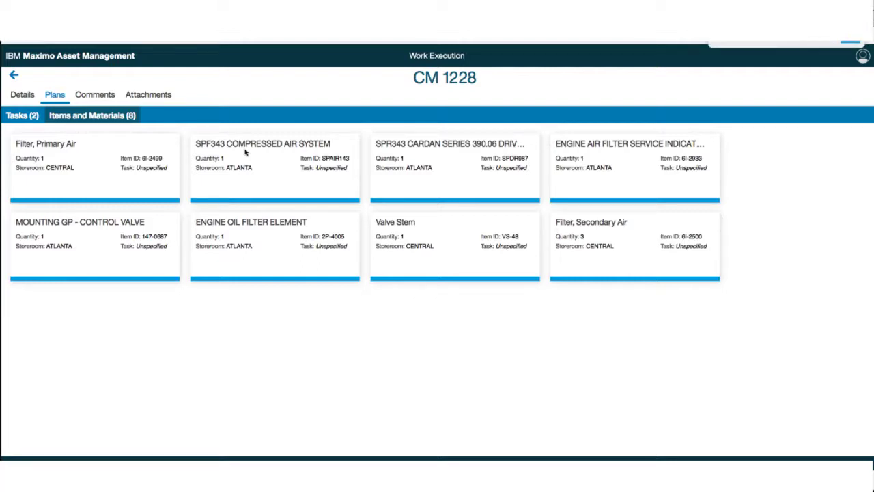
Step: Post the comment "I can enter a commet" on work order CM 1228
click(96, 96)
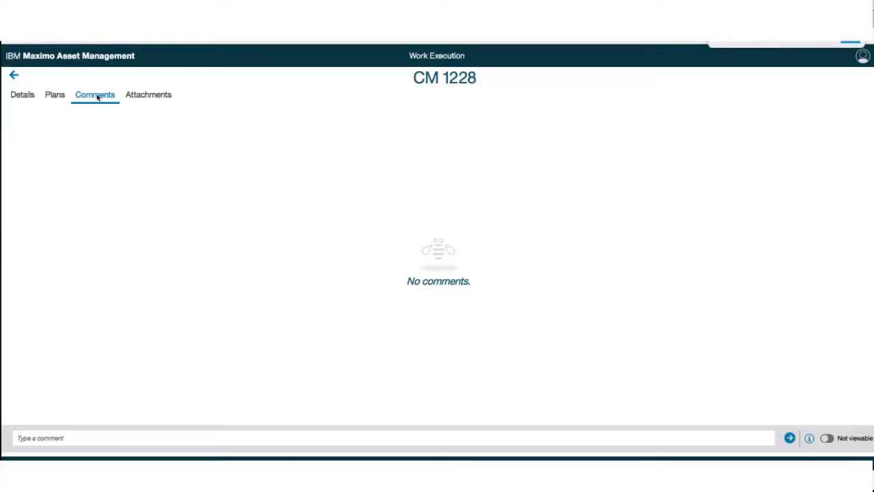
click(139, 435)
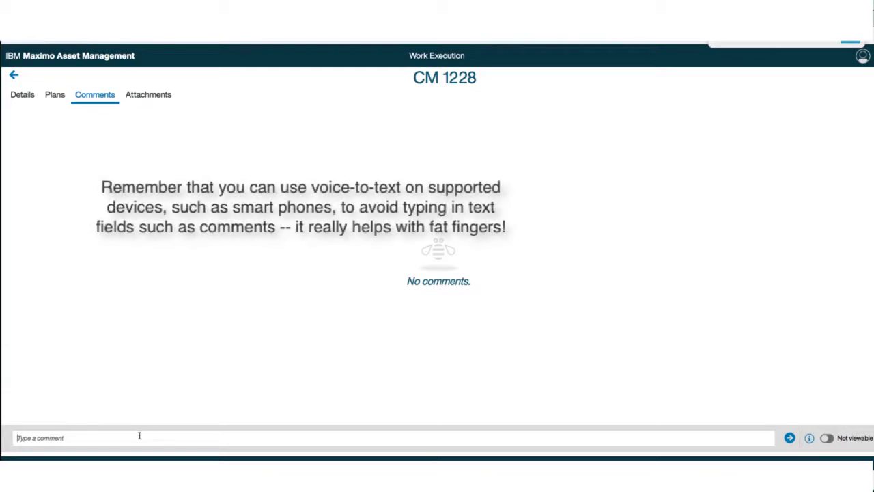
text(I can enter a)
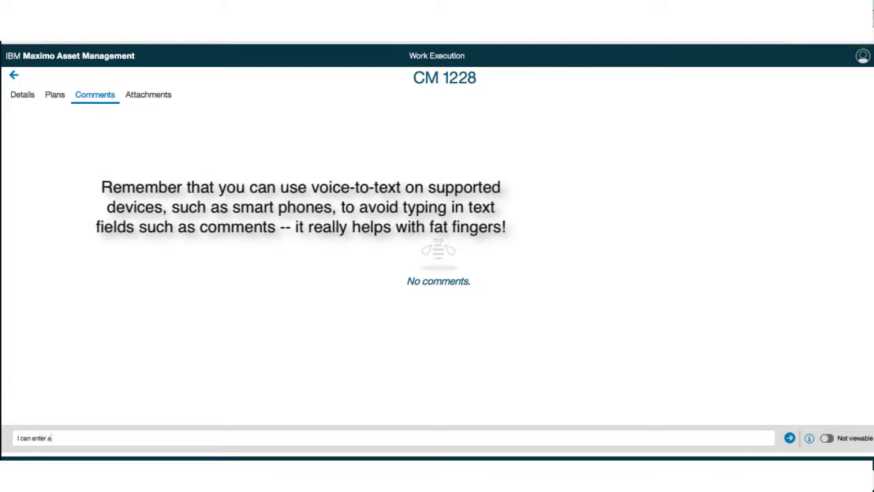
text( commet)
key(Return)
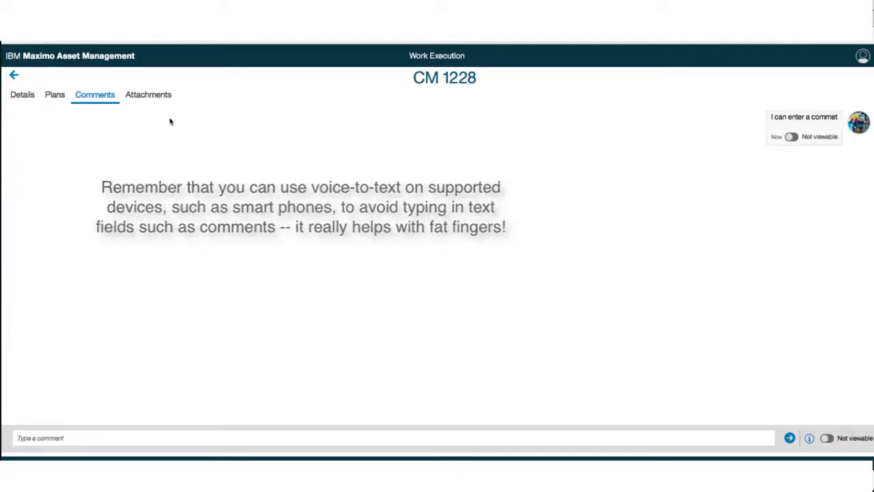
Step: Check how an attachment is added to work order CM 1228, and return to today's work orders without attaching a file
click(156, 95)
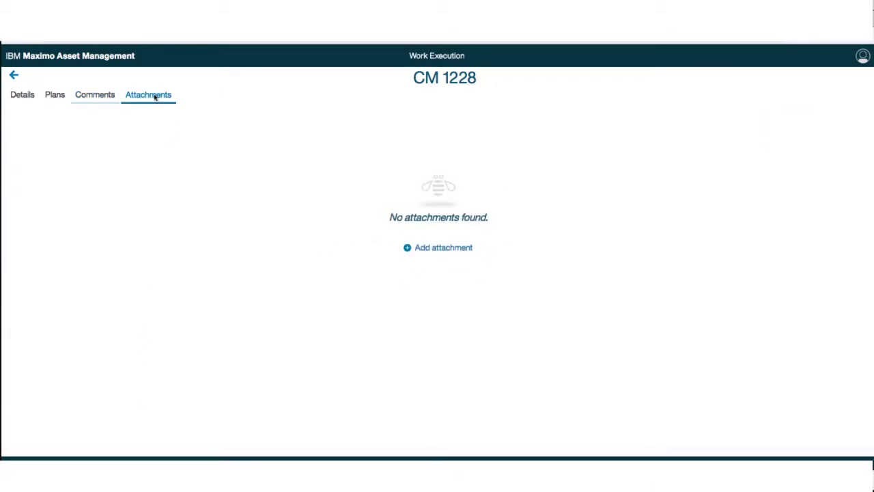
click(418, 248)
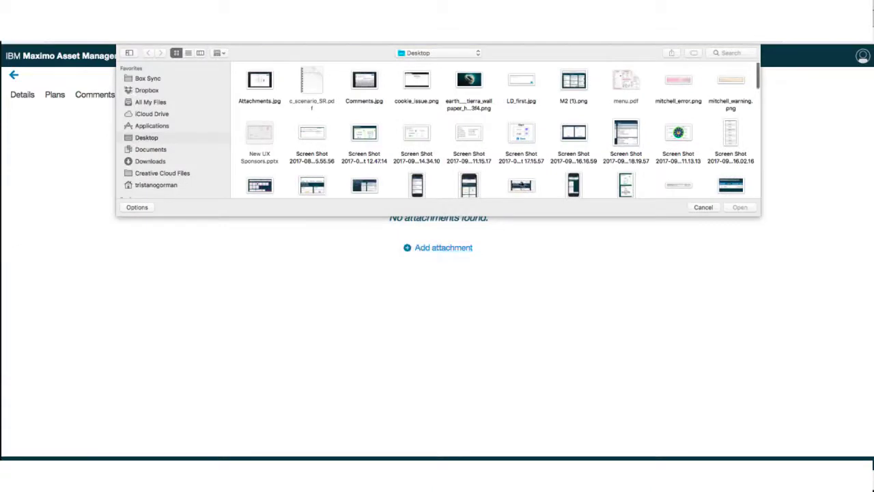
click(700, 209)
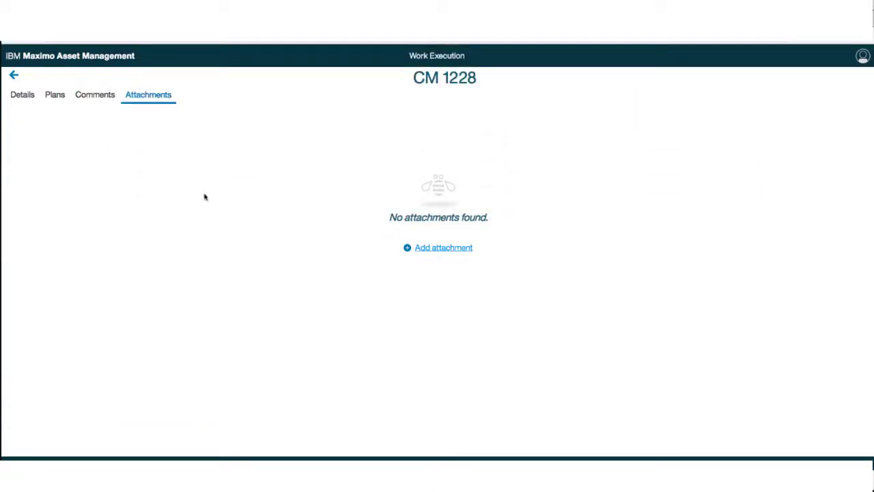
click(15, 76)
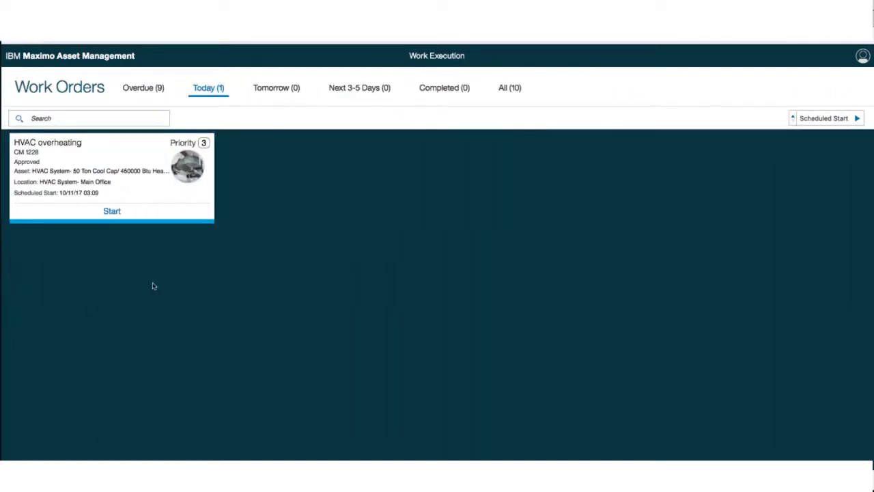
Step: Start work on the HVAC overheating work order with the work type Actual Work Time
click(110, 211)
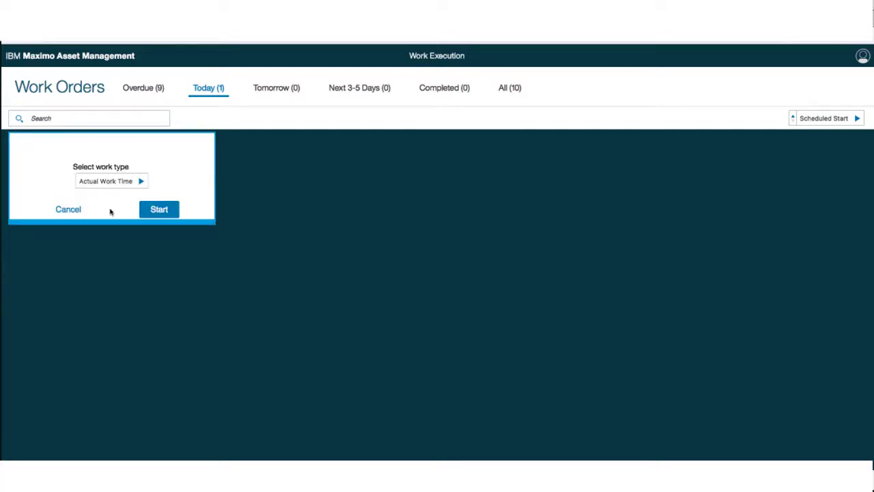
click(138, 182)
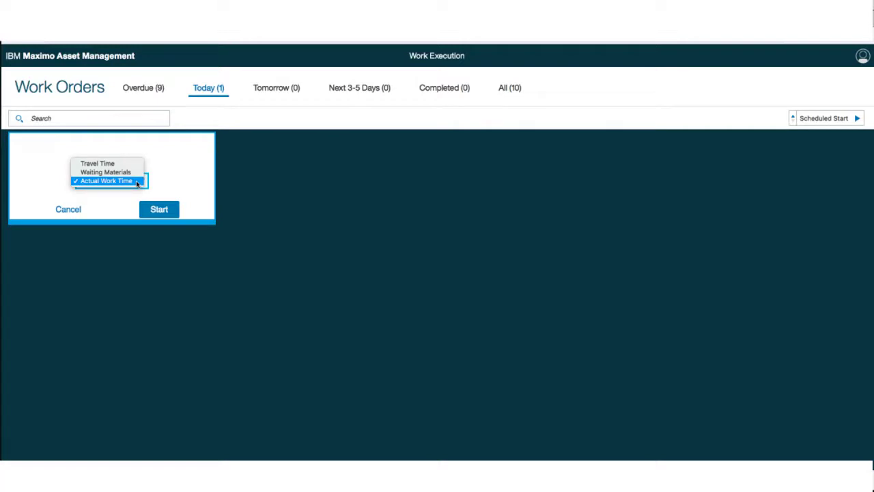
click(136, 181)
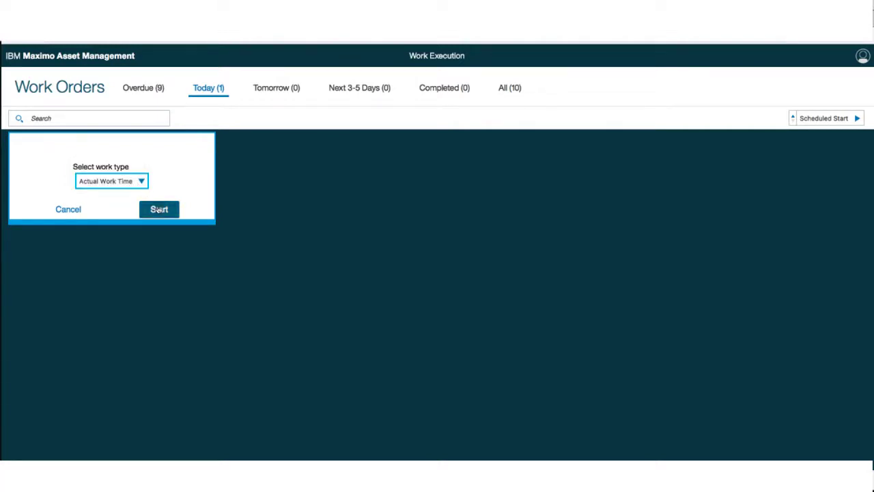
click(158, 210)
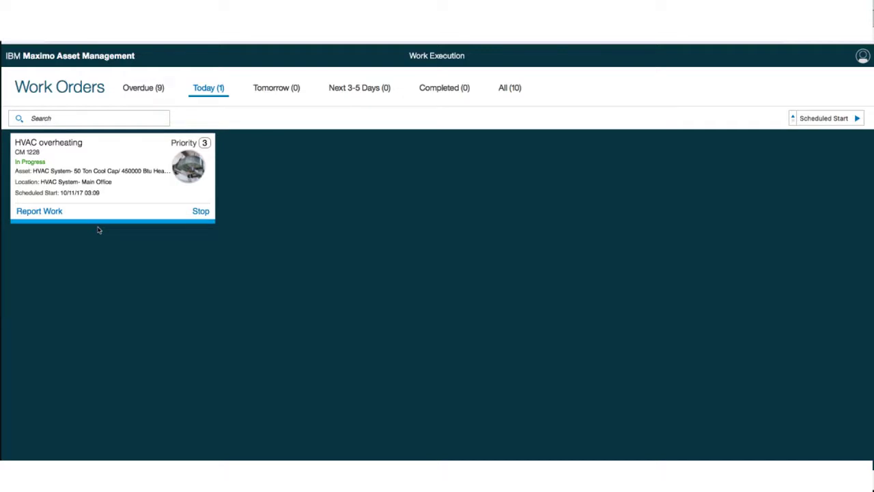
click(198, 213)
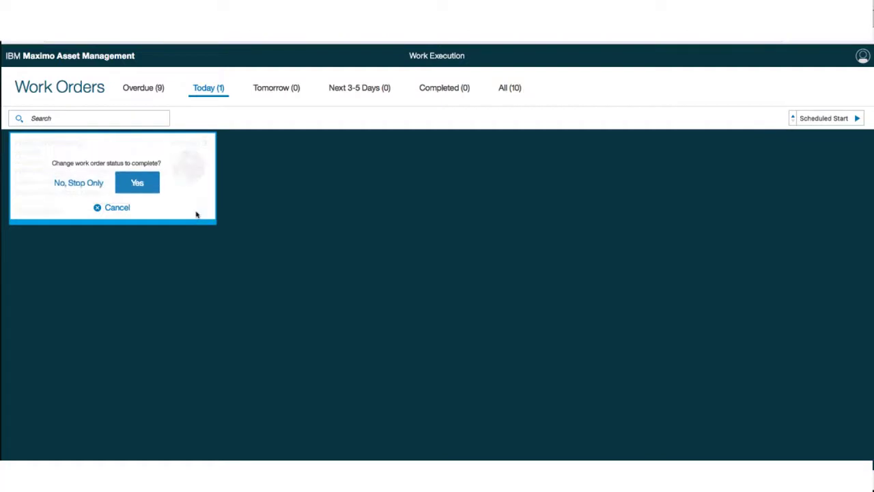
click(80, 183)
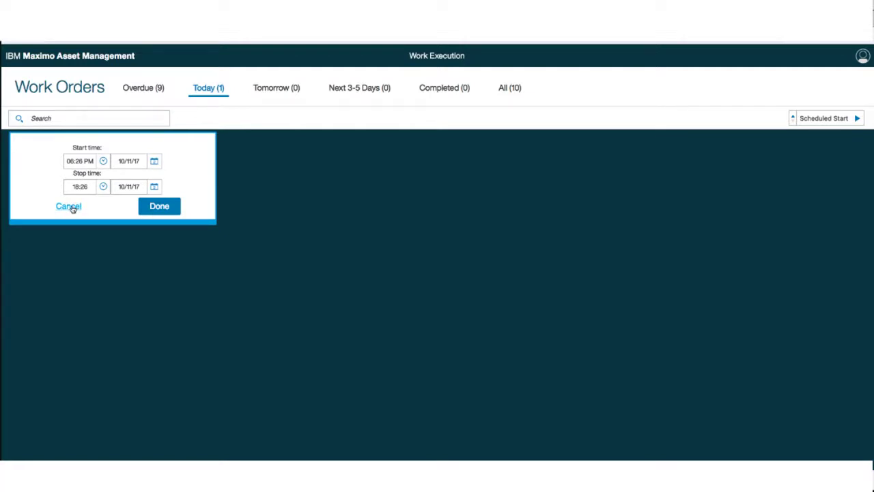
click(70, 206)
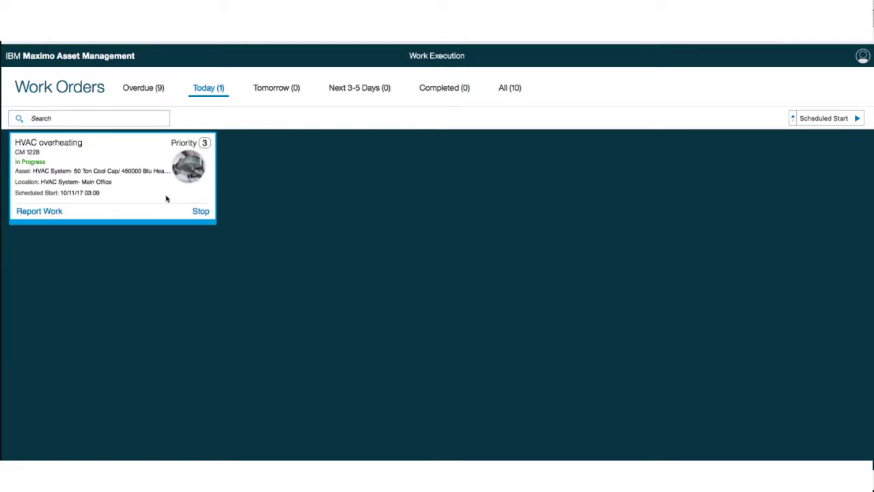
Step: Stop the HVAC overheating work, choosing to complete it, and save 1:00 regular hour of Actual Work Time from 03:00 to 04:00 on 10/11/17
click(198, 212)
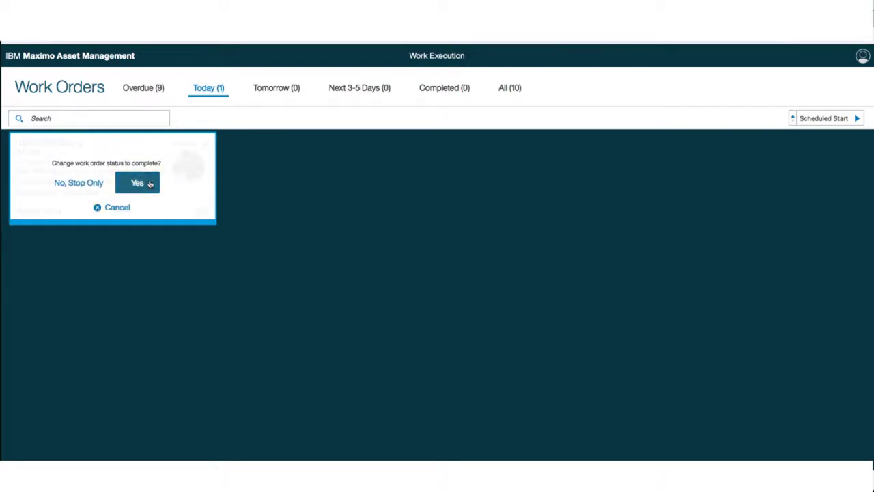
click(140, 183)
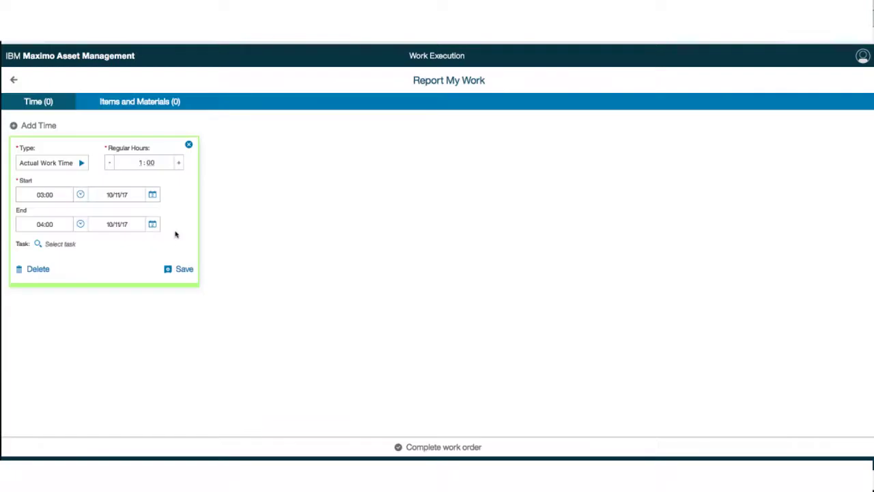
click(181, 270)
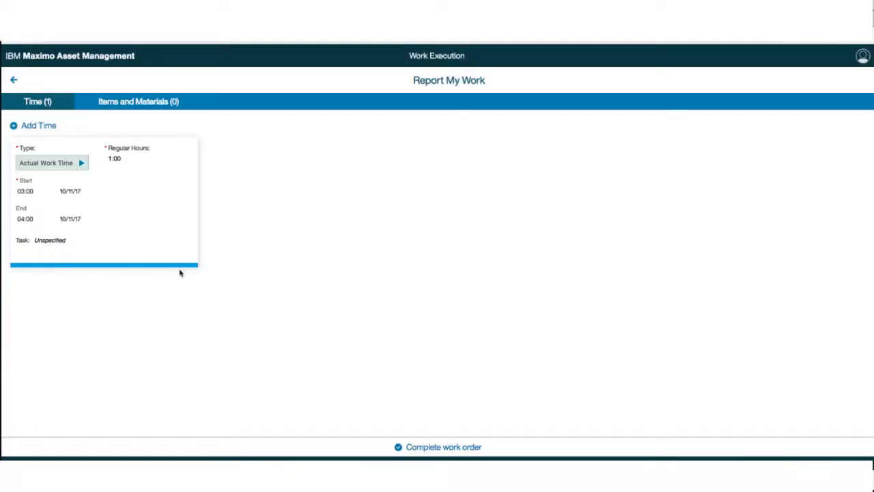
Step: Report the reserved item Filter, Primary Air as used on the work order, with quantity 1.00 and Issue enabled, and save it
click(143, 102)
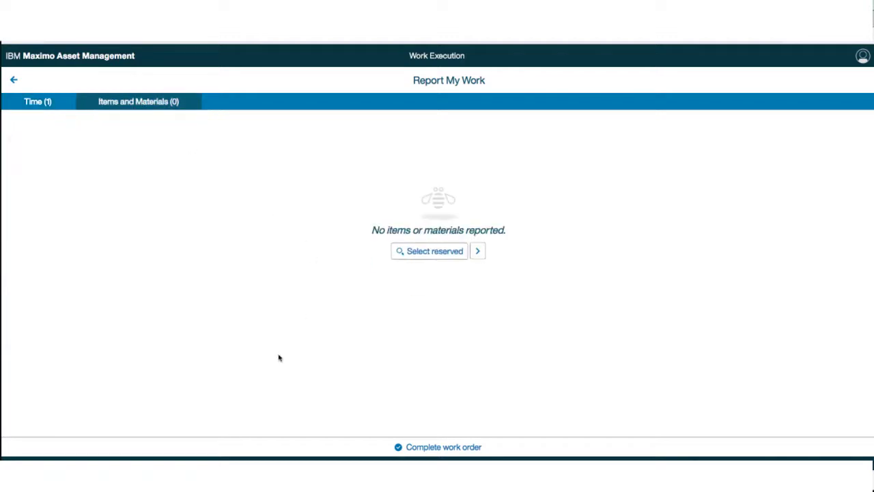
click(416, 252)
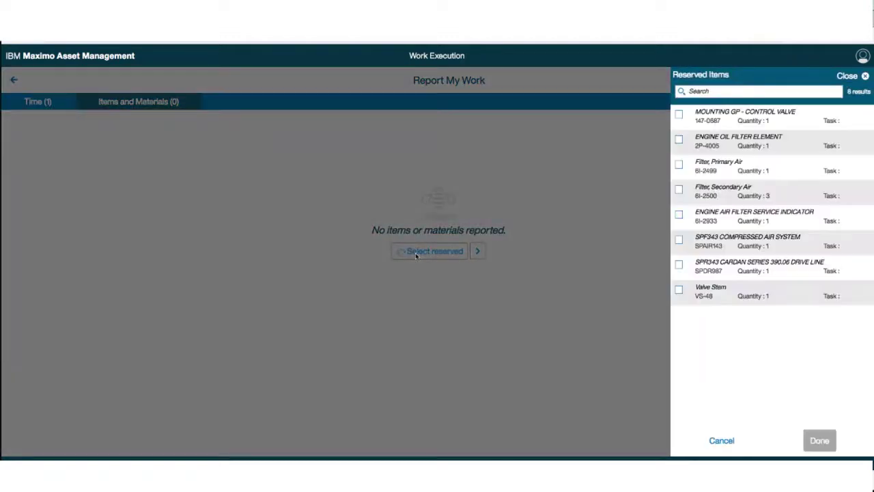
click(679, 165)
click(679, 165)
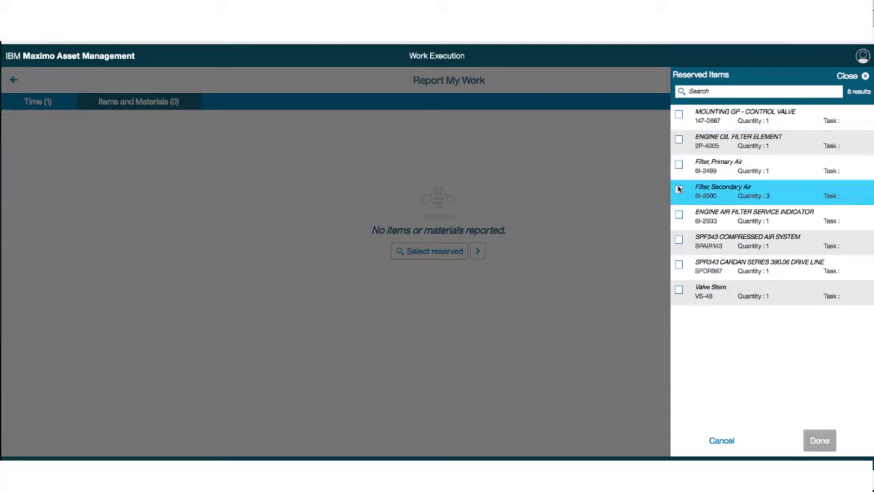
click(679, 170)
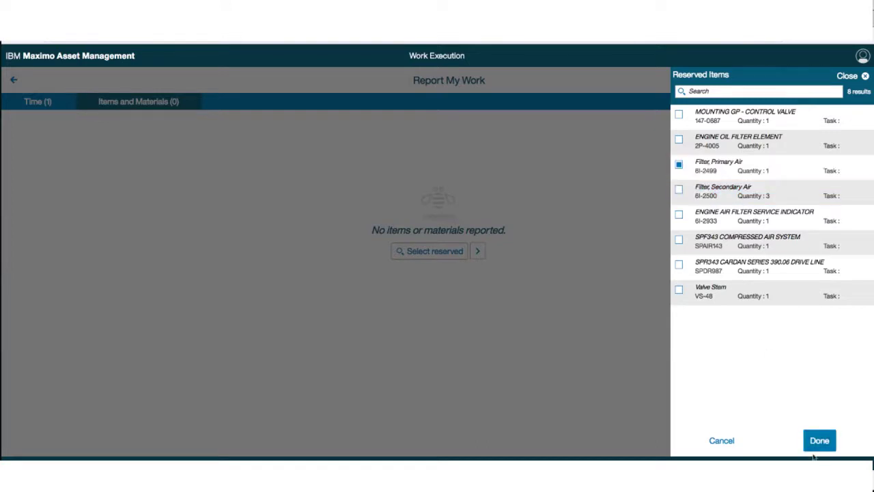
click(819, 441)
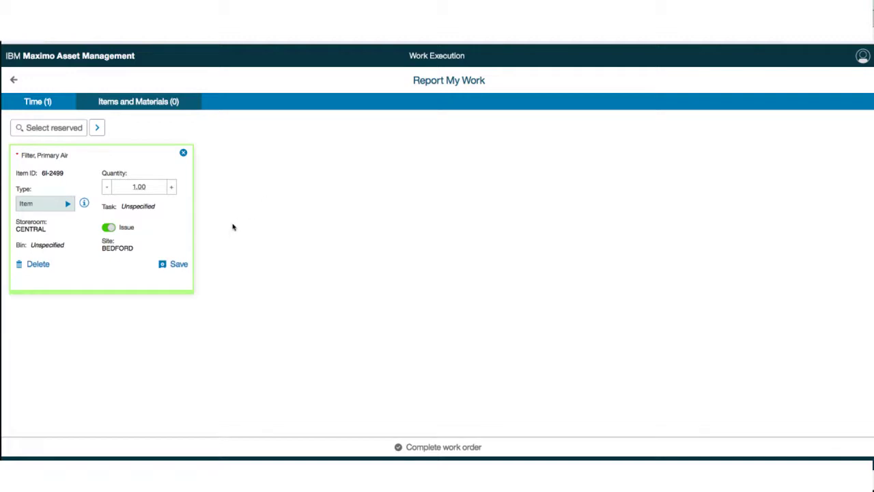
click(178, 267)
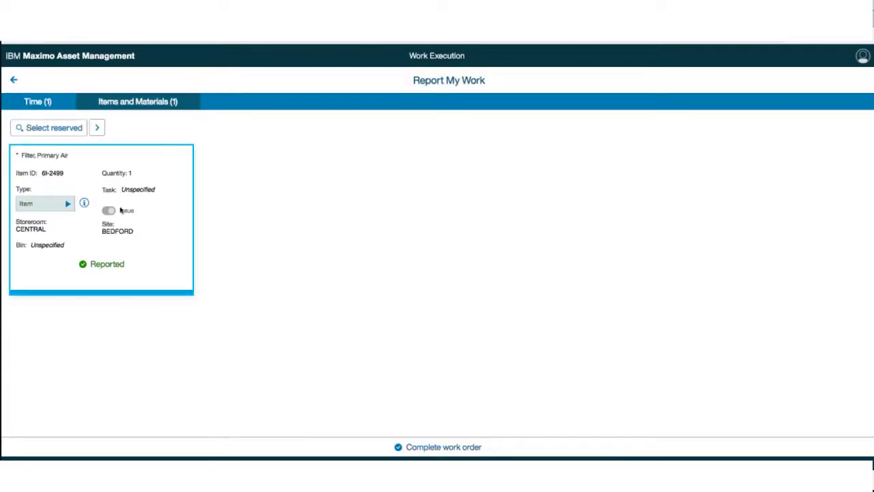
Step: Add an unplanned entry of type Material to the reported items and describe it as "A material I used"
click(98, 127)
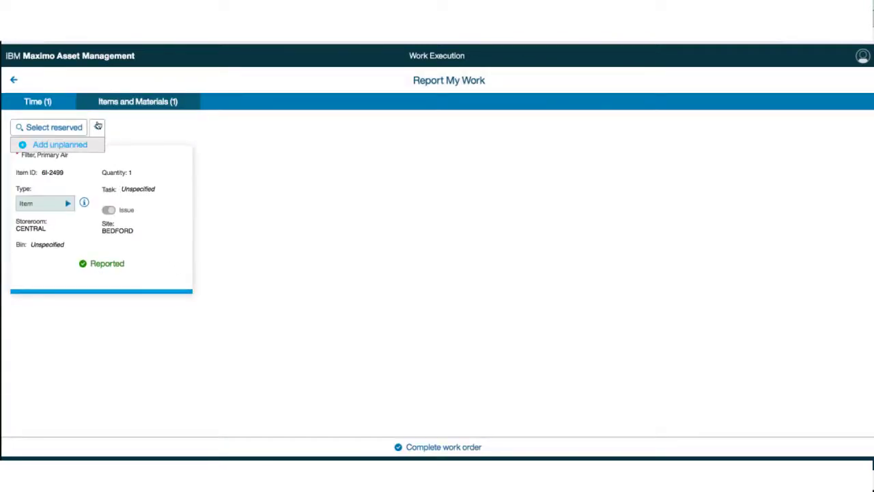
click(61, 145)
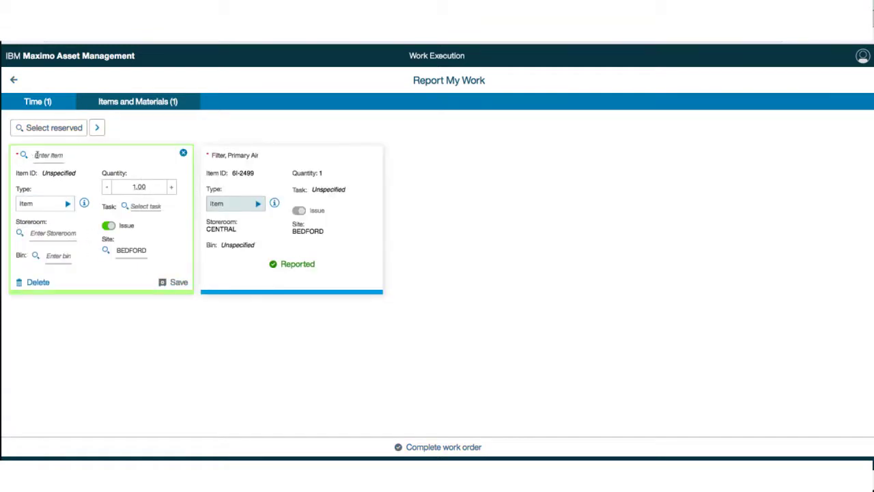
click(68, 203)
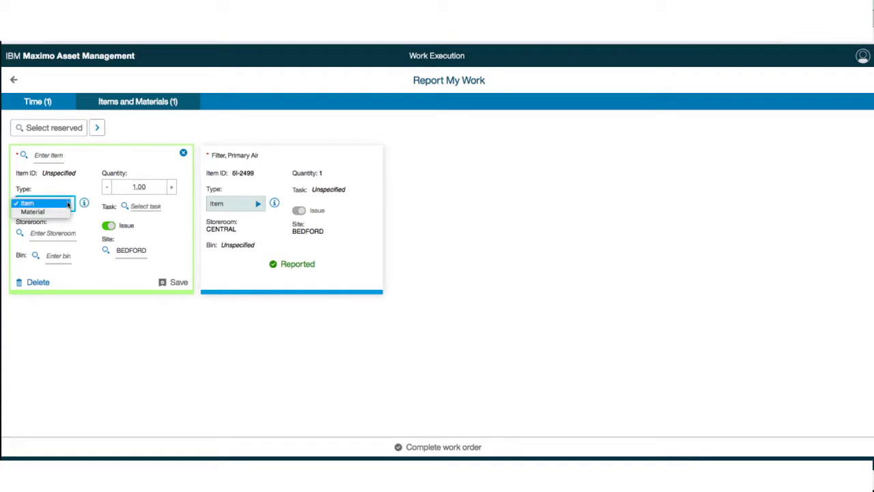
click(57, 211)
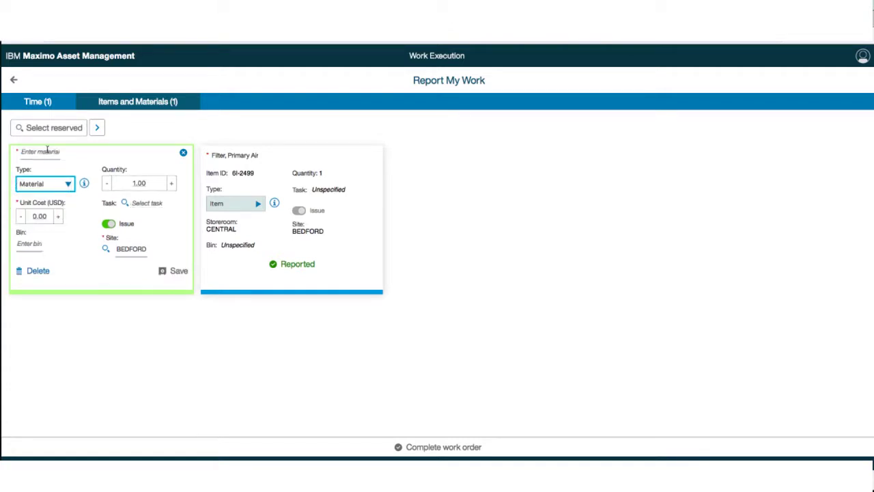
click(47, 151)
text(A material I us)
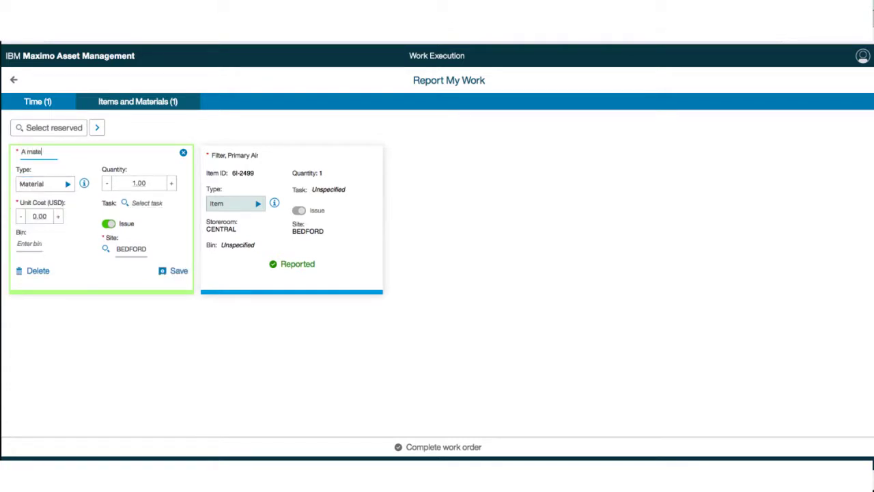
text(ed)
Step: Set the material's unit cost to 2.00 USD and its quantity to 2.00, keep Issue enabled, and save the entry
click(58, 215)
click(59, 215)
click(171, 185)
click(108, 224)
click(109, 224)
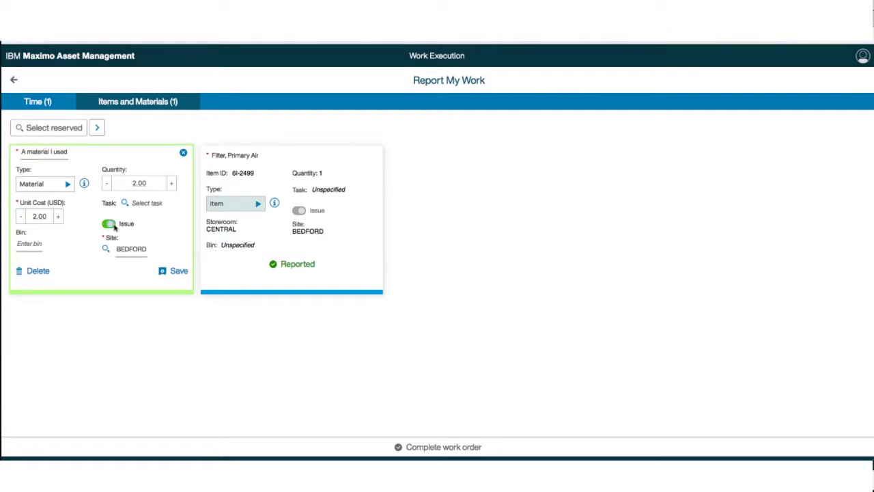
click(177, 271)
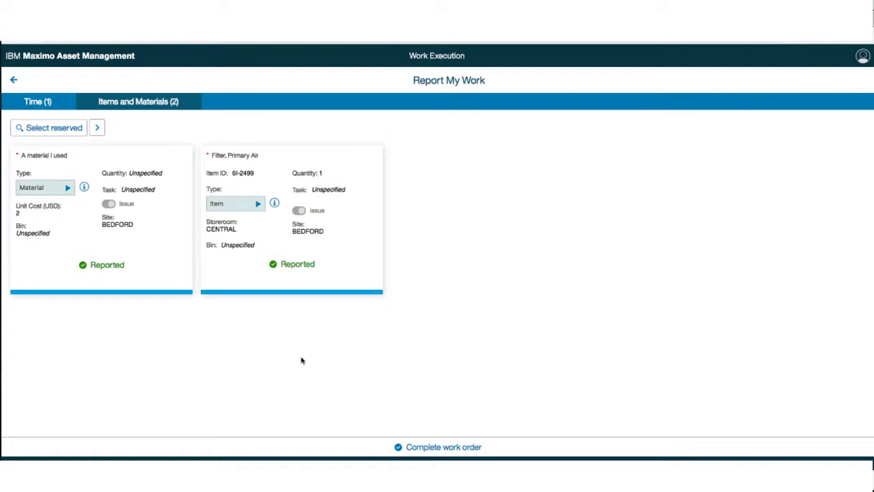
Step: Complete the HVAC overheating work order and show the list of completed work orders
click(429, 448)
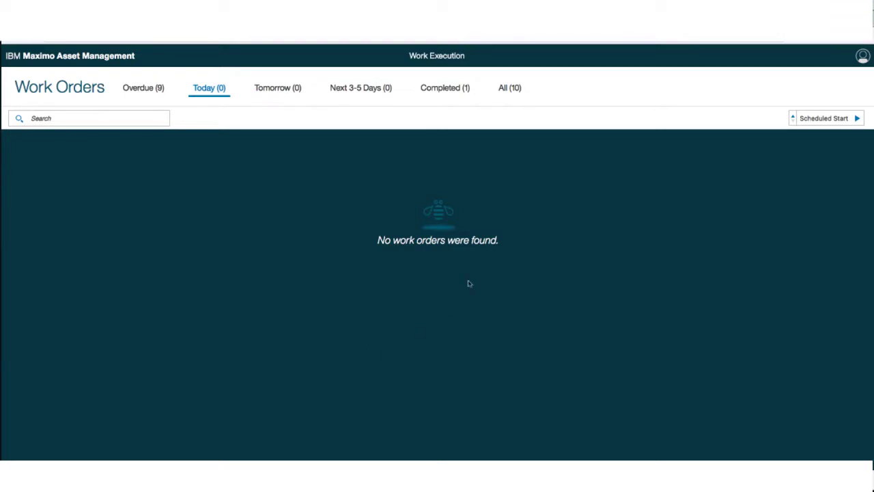
click(444, 94)
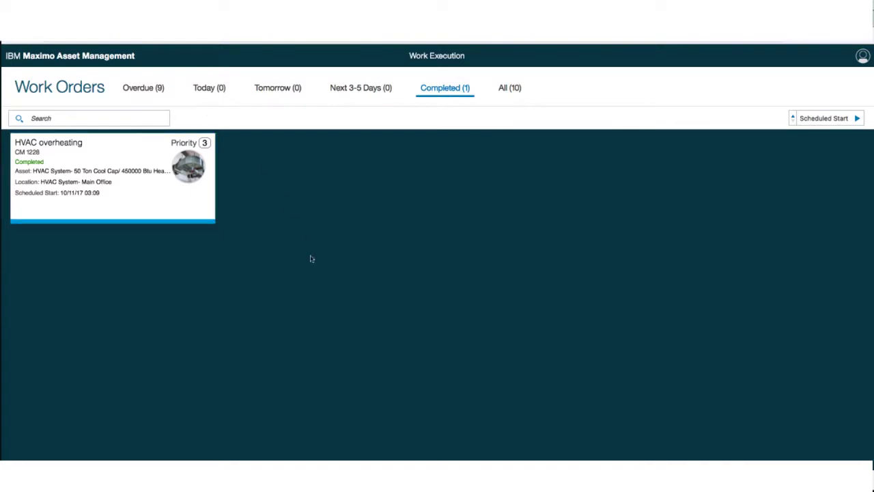
Step: Check today's and the overdue work orders, and open the details of the overdue work order "problem at 13120"
click(218, 97)
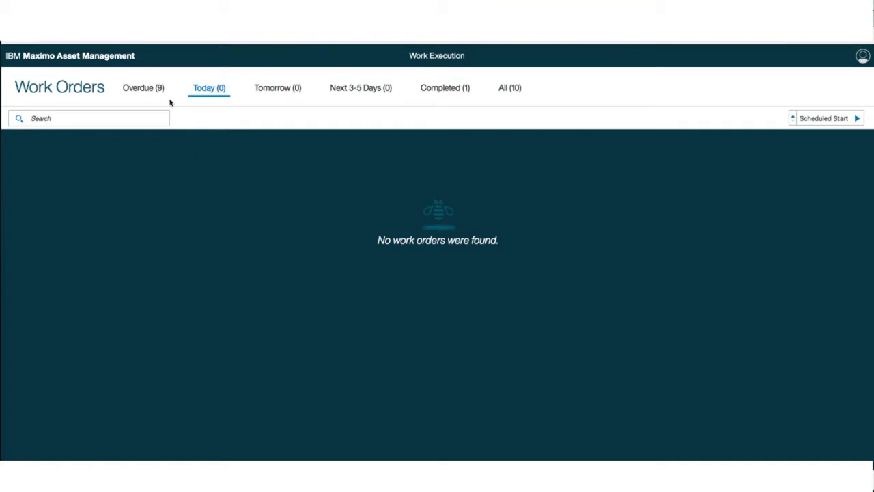
click(143, 88)
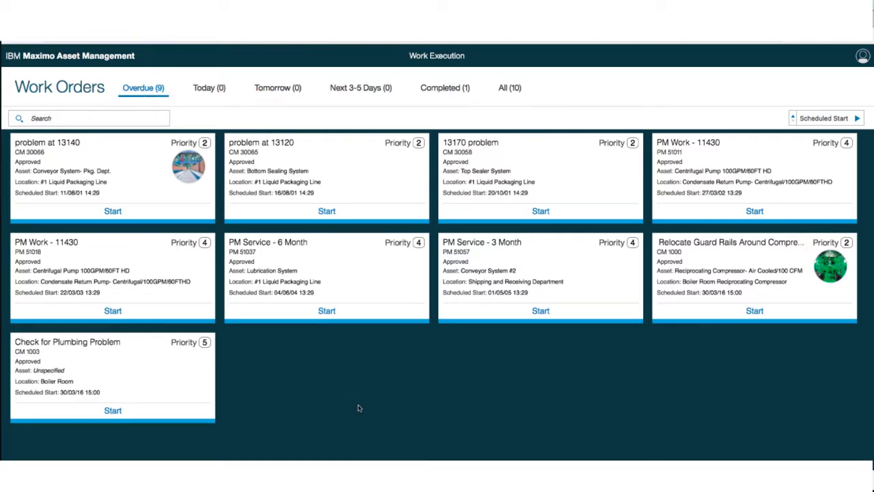
click(343, 173)
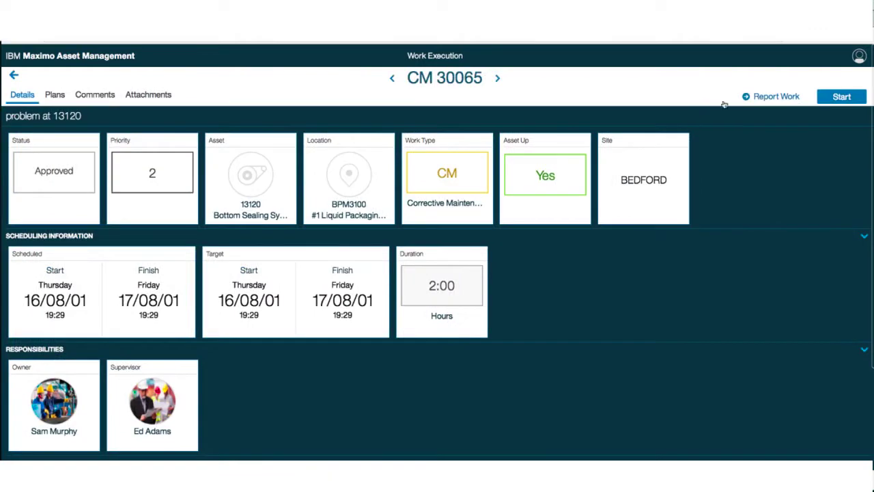